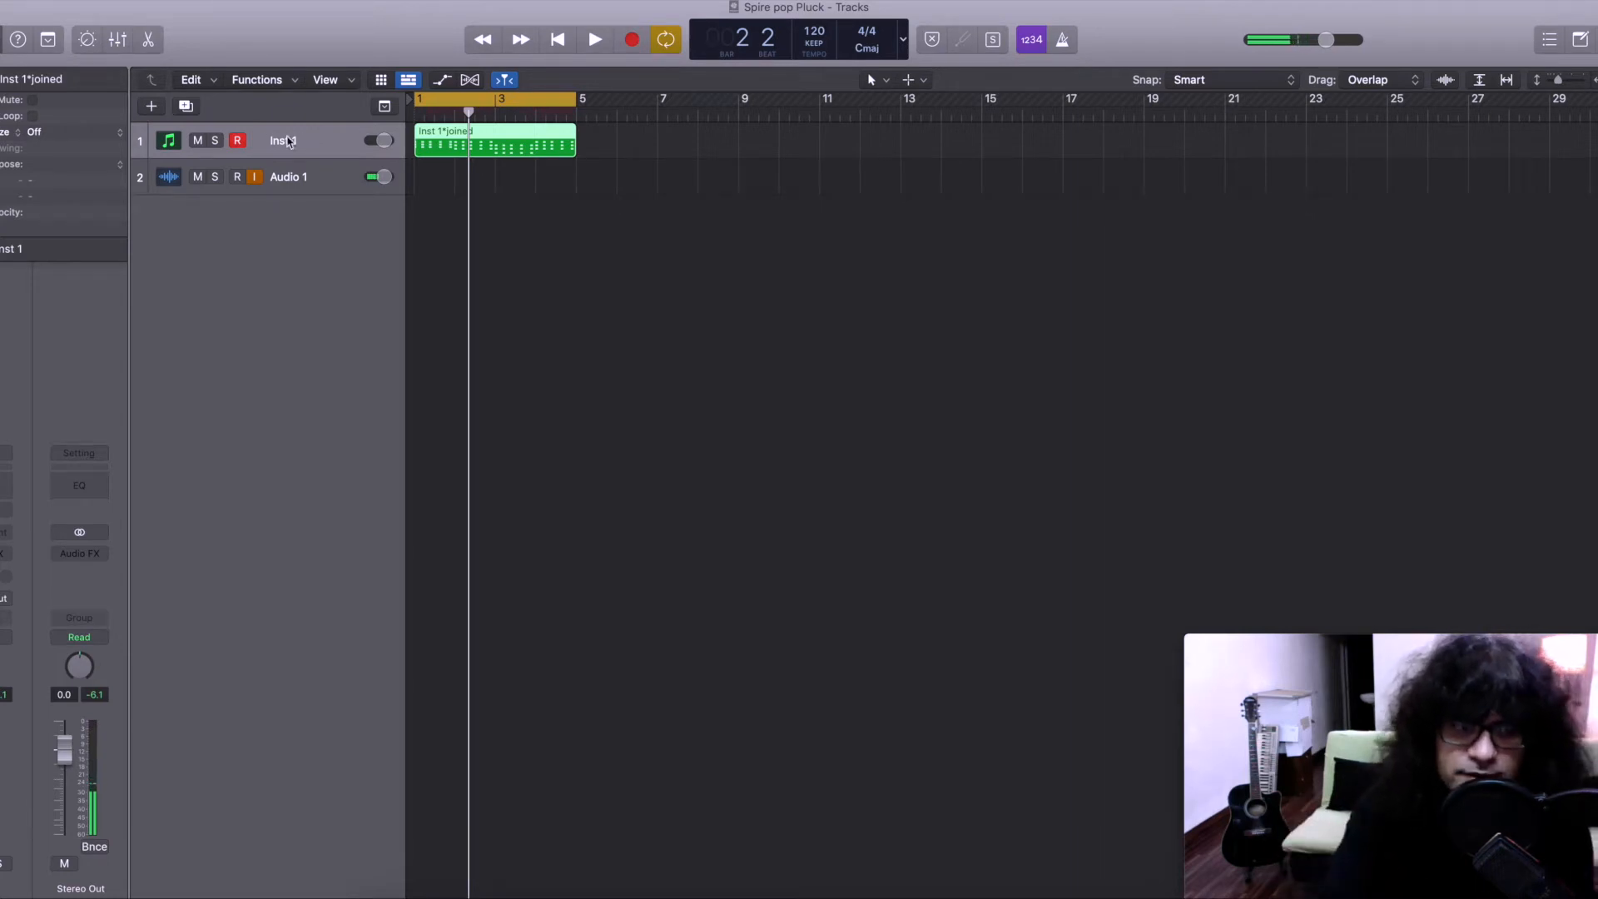
- Load the Spire synth on the Inst 1 track and select its init sound bank
left_click(64, 534)
mouse_move(151, 583)
left_click(263, 587)
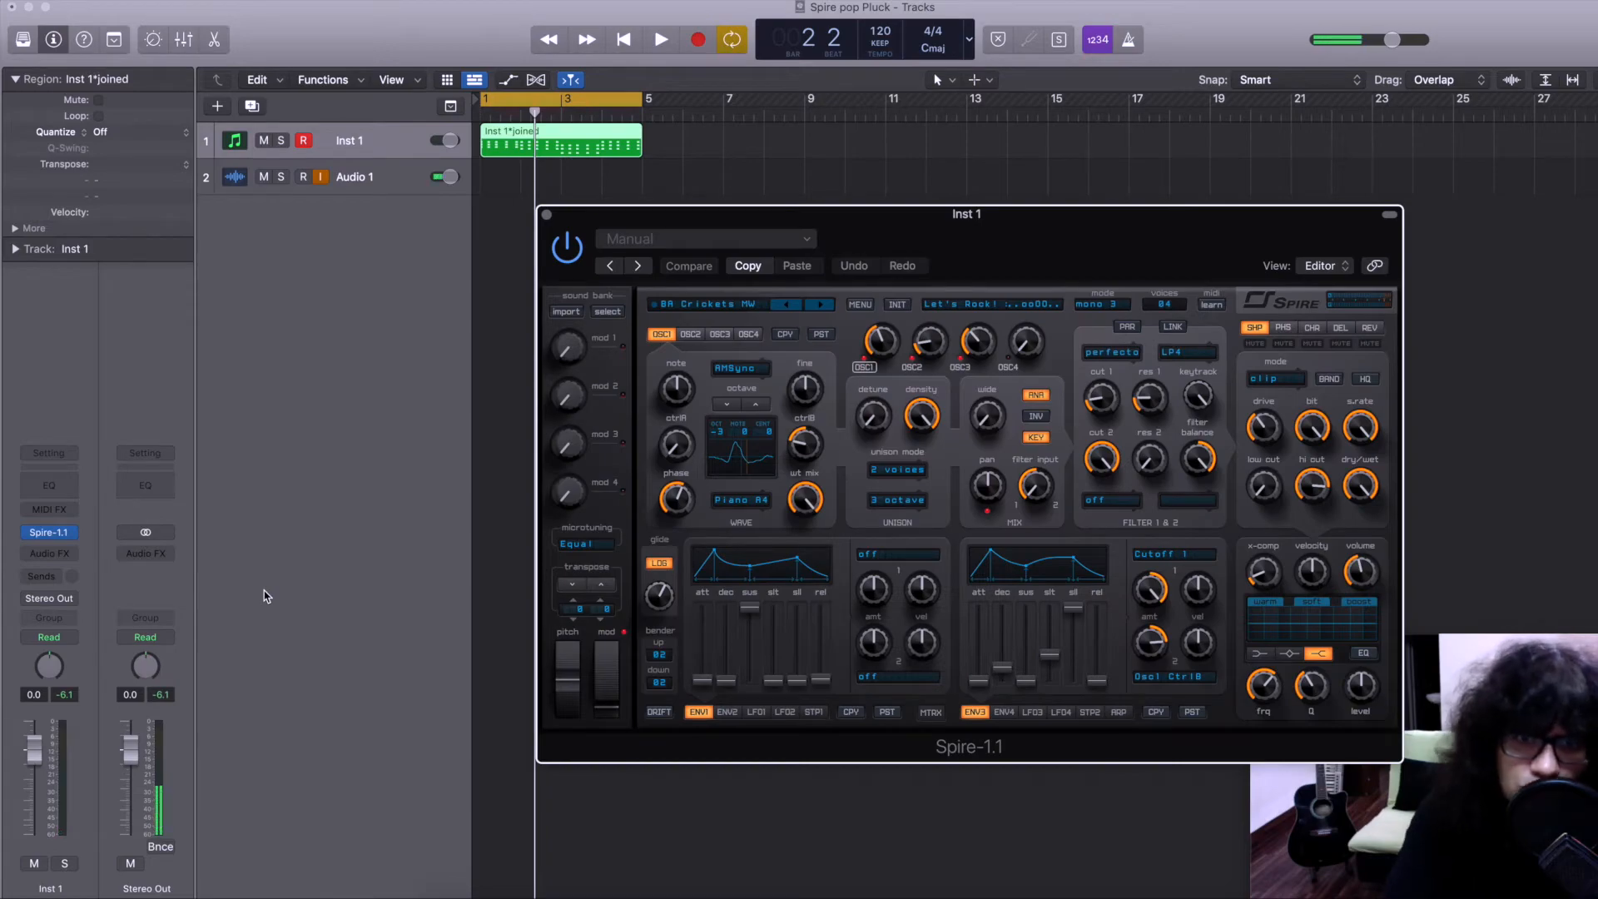
left_click(605, 313)
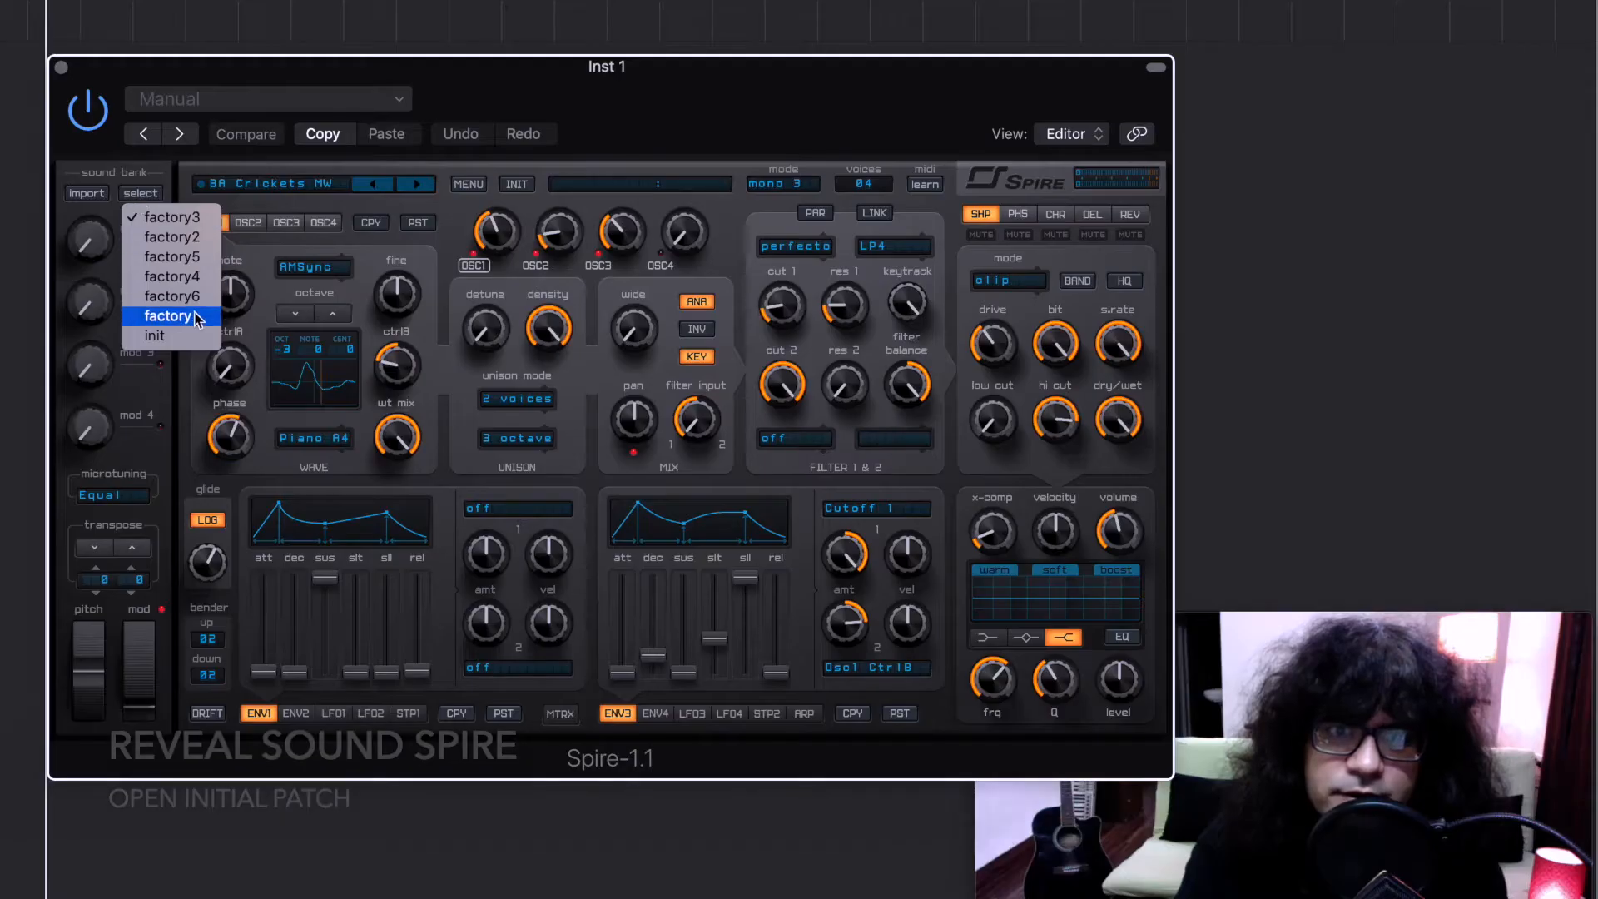
left_click(646, 423)
left_click(140, 193)
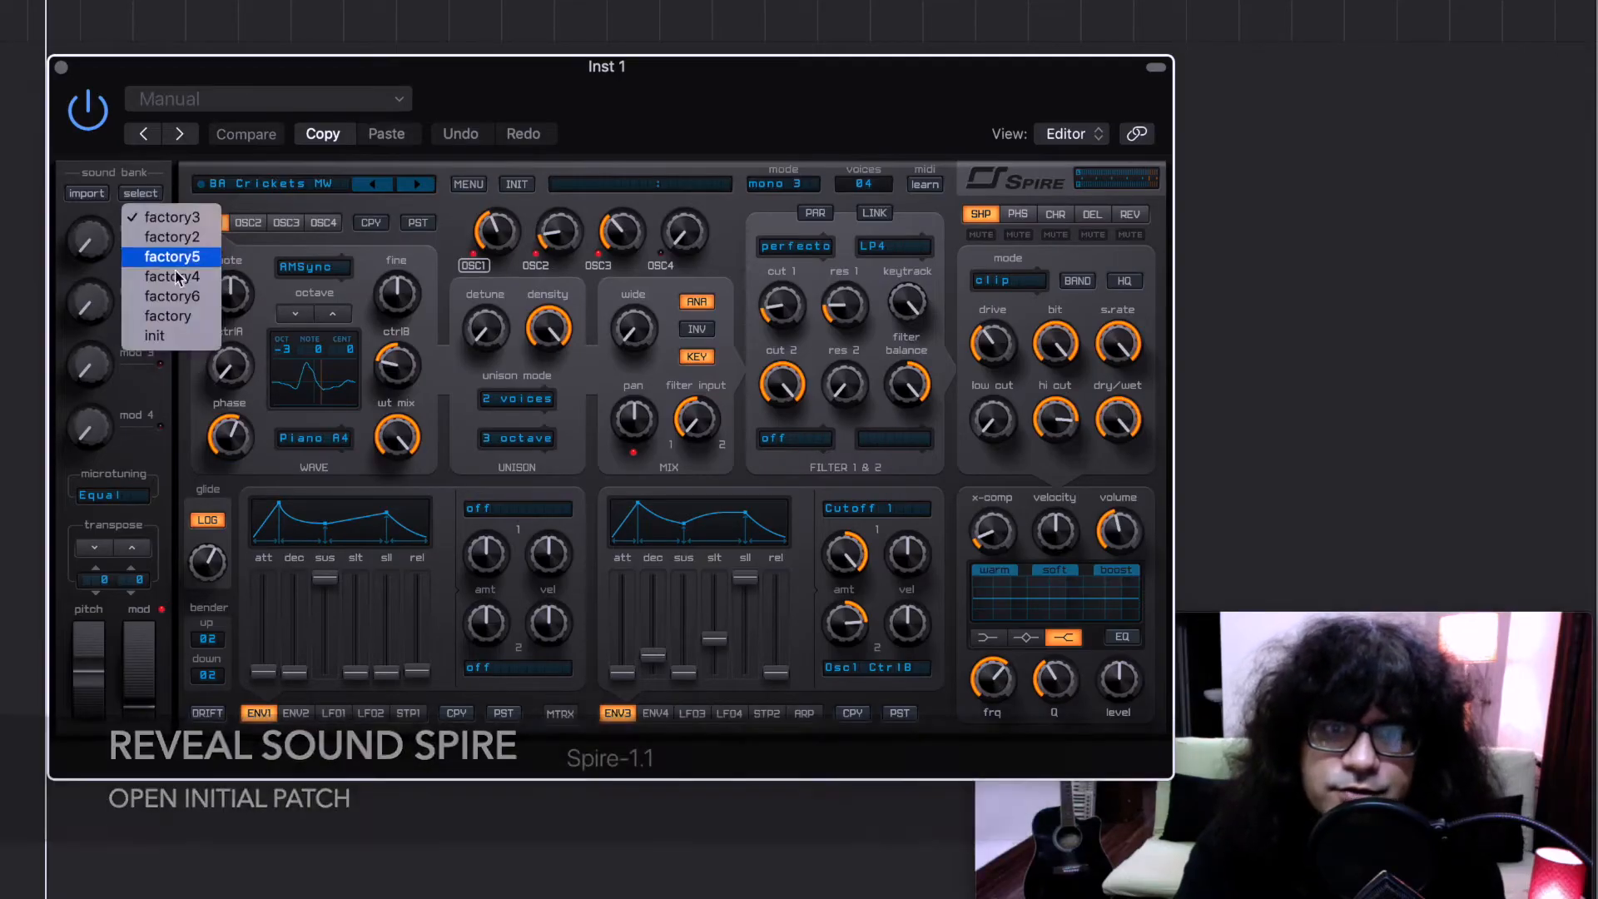
left_click(177, 336)
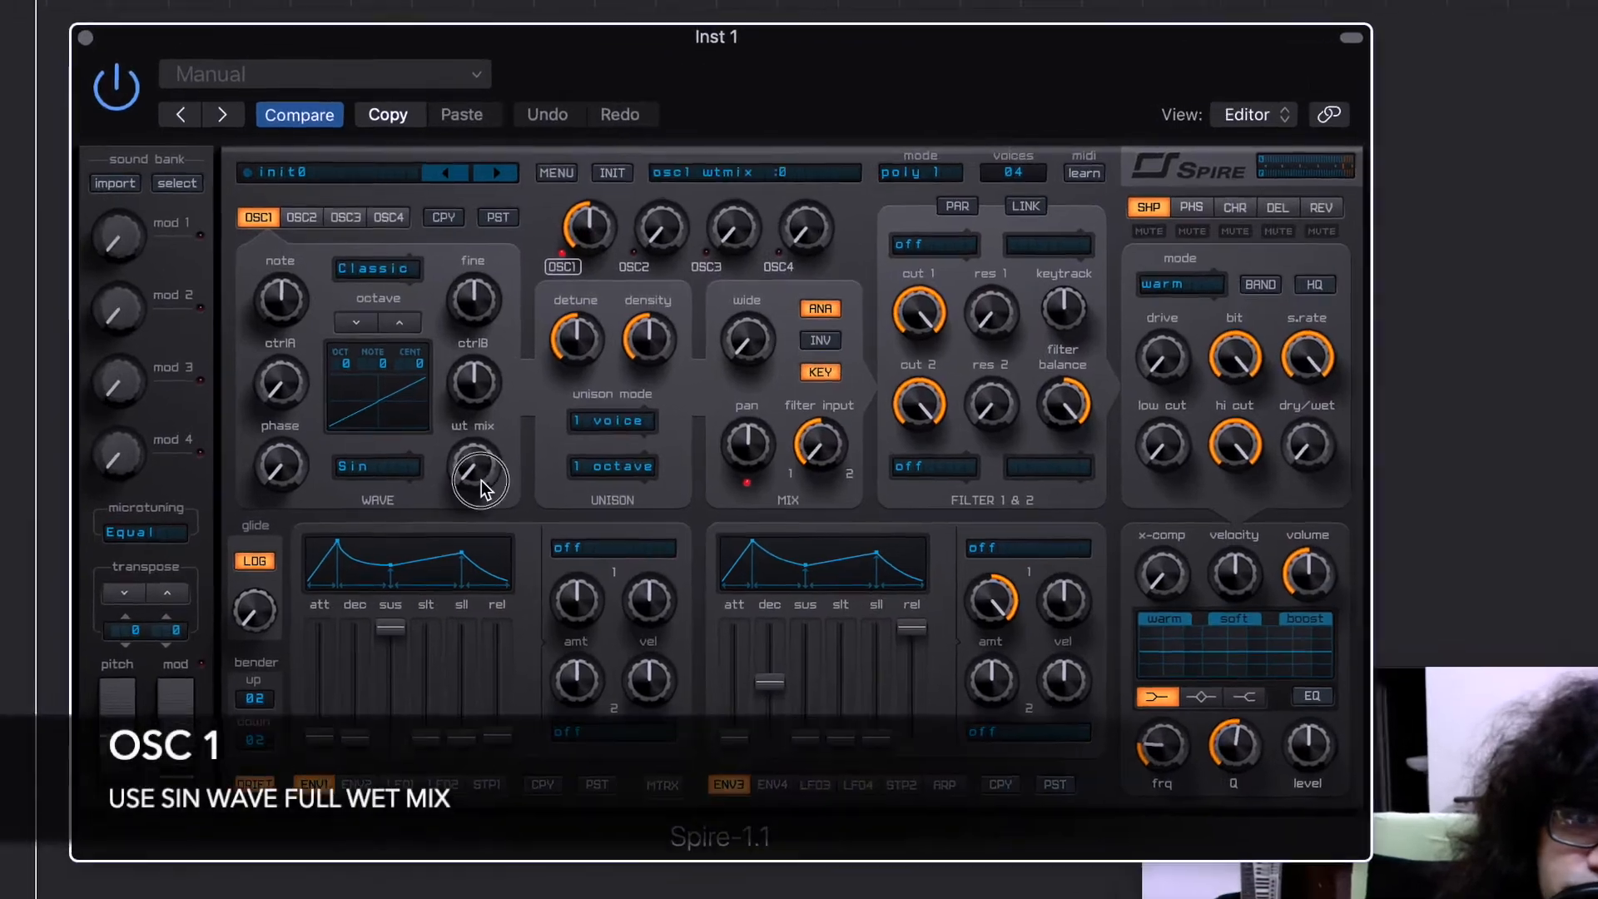
- Turn oscillator 1's wavetable mix fully up on the Sin wave and set its octave to +1
left_click_drag(404, 443, 410, 149)
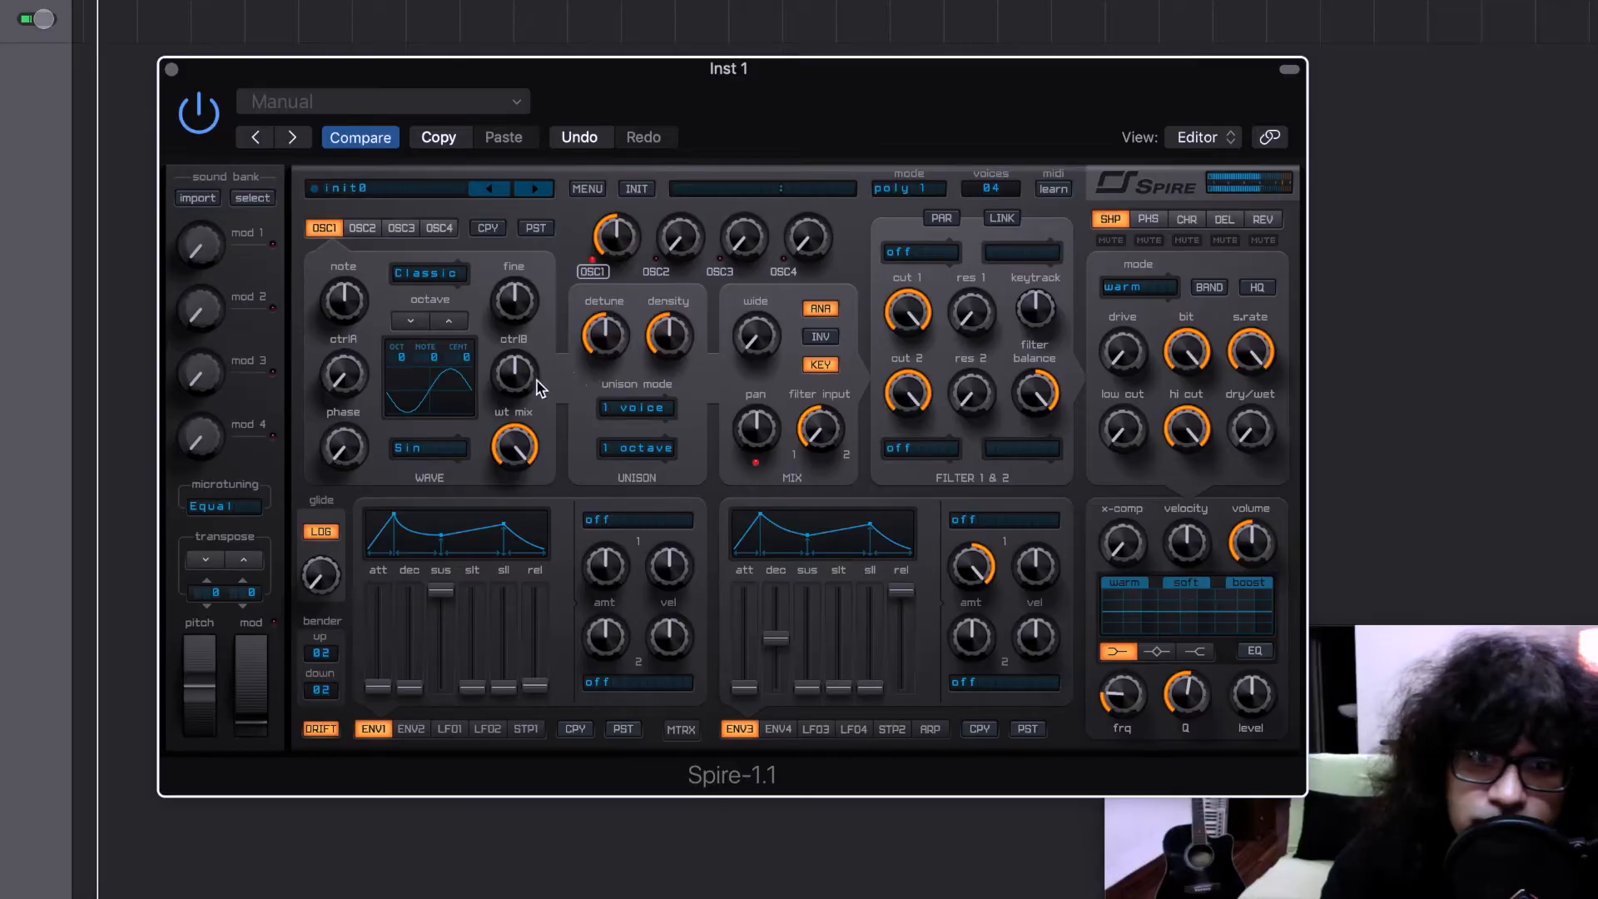
left_click(449, 321)
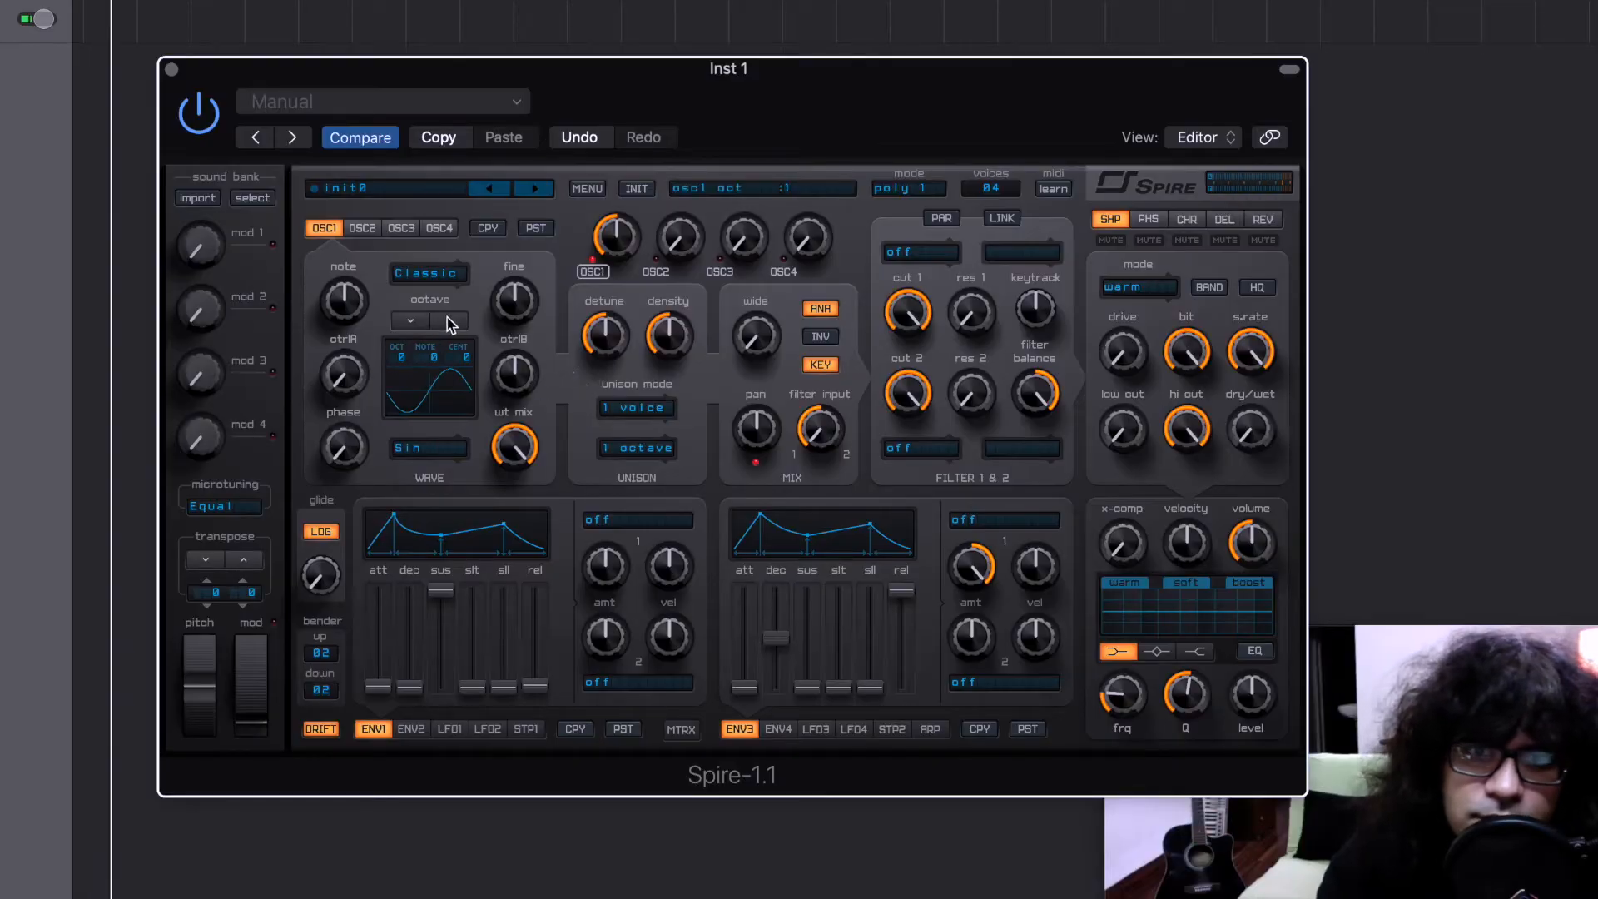
left_click(410, 321)
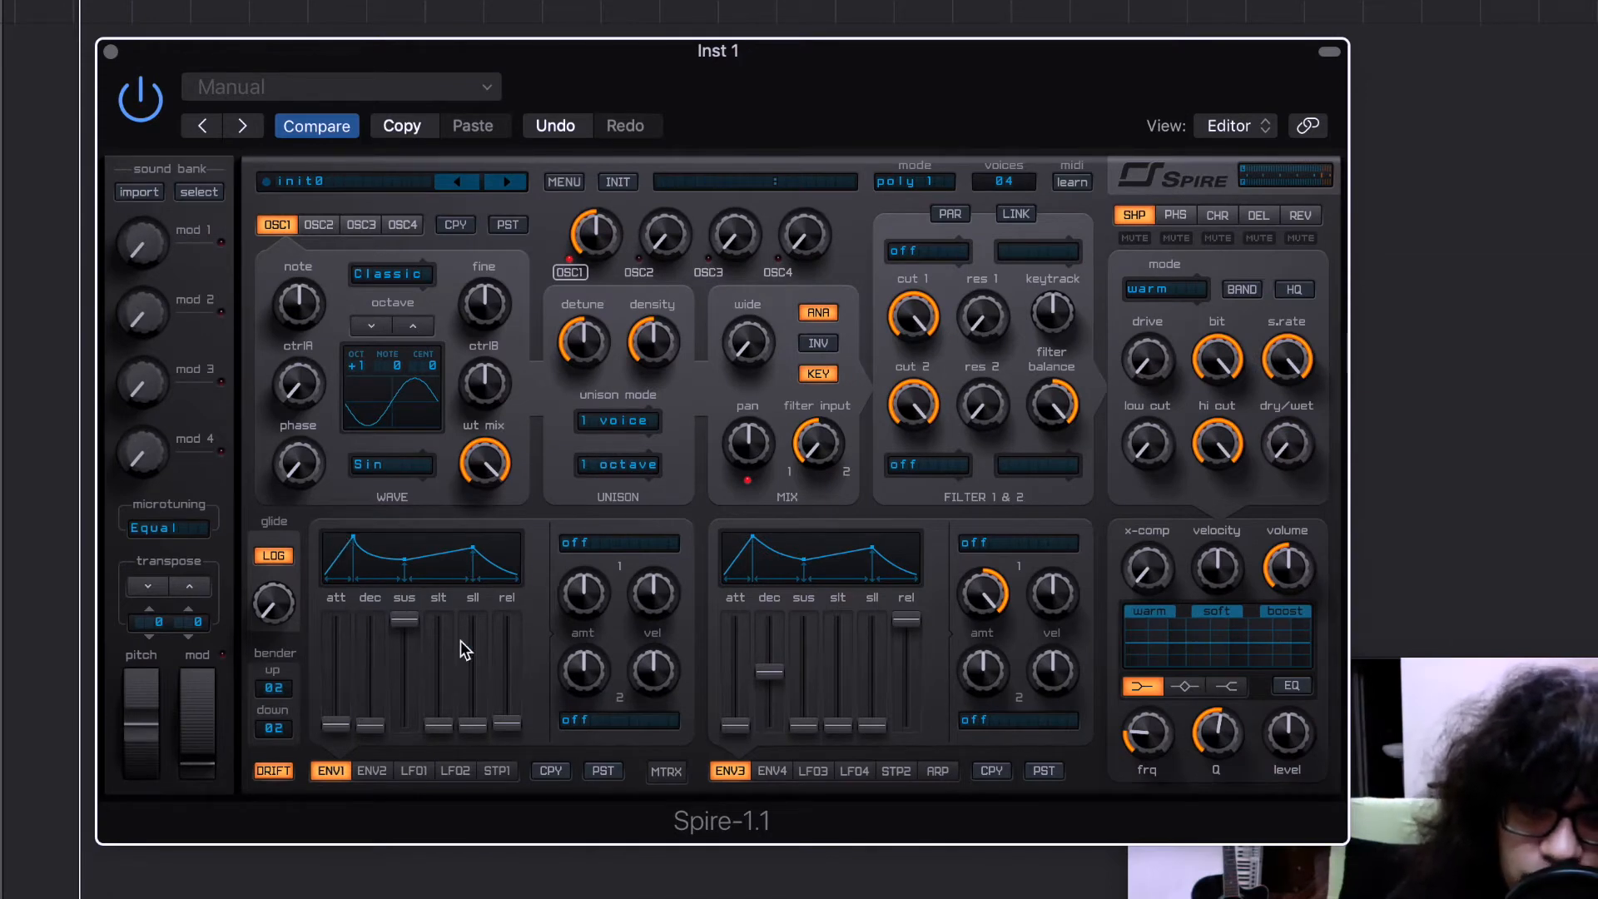
- Shape envelope 1 for a pluck with decay at about 400 and sustain at about 190
left_click_drag(382, 731, 382, 507)
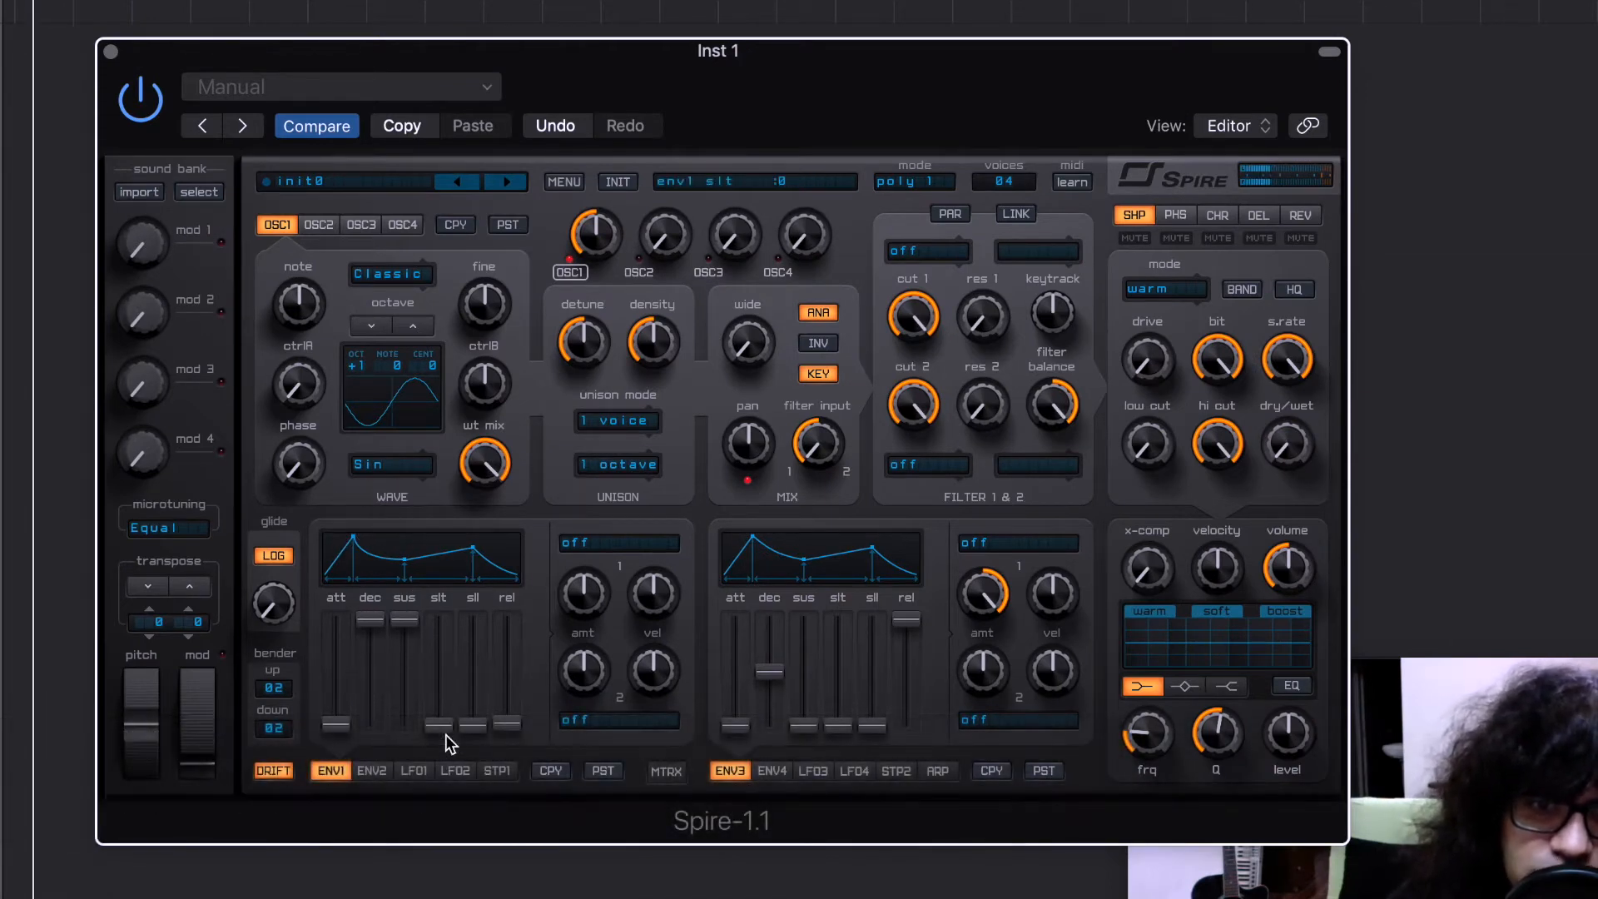
left_click_drag(406, 621, 403, 739)
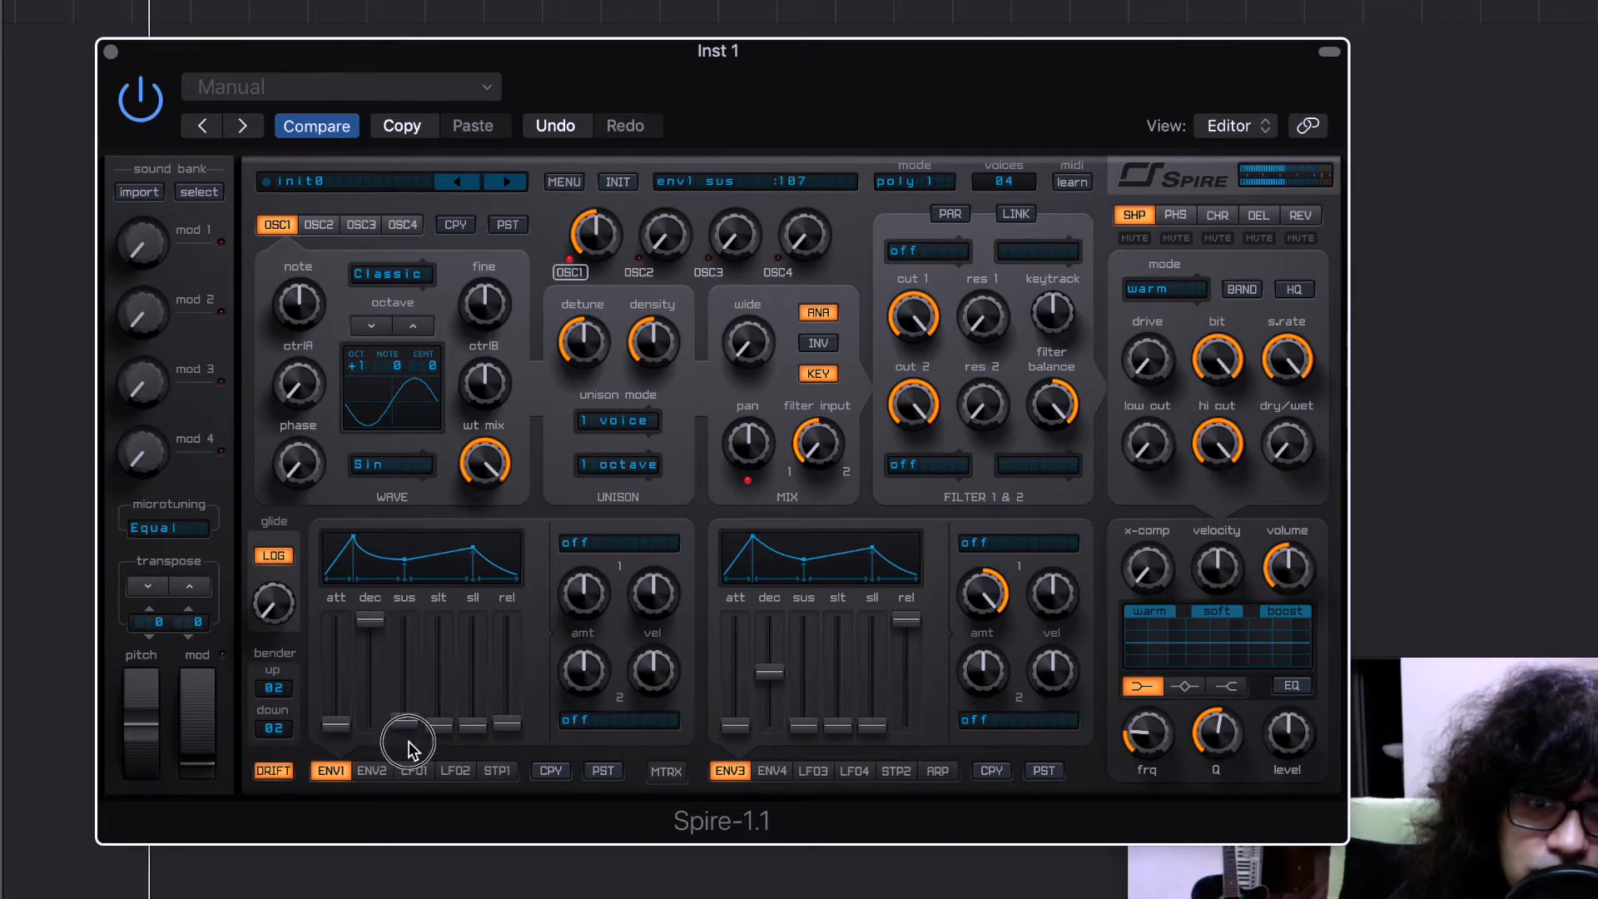
left_click_drag(374, 616, 377, 685)
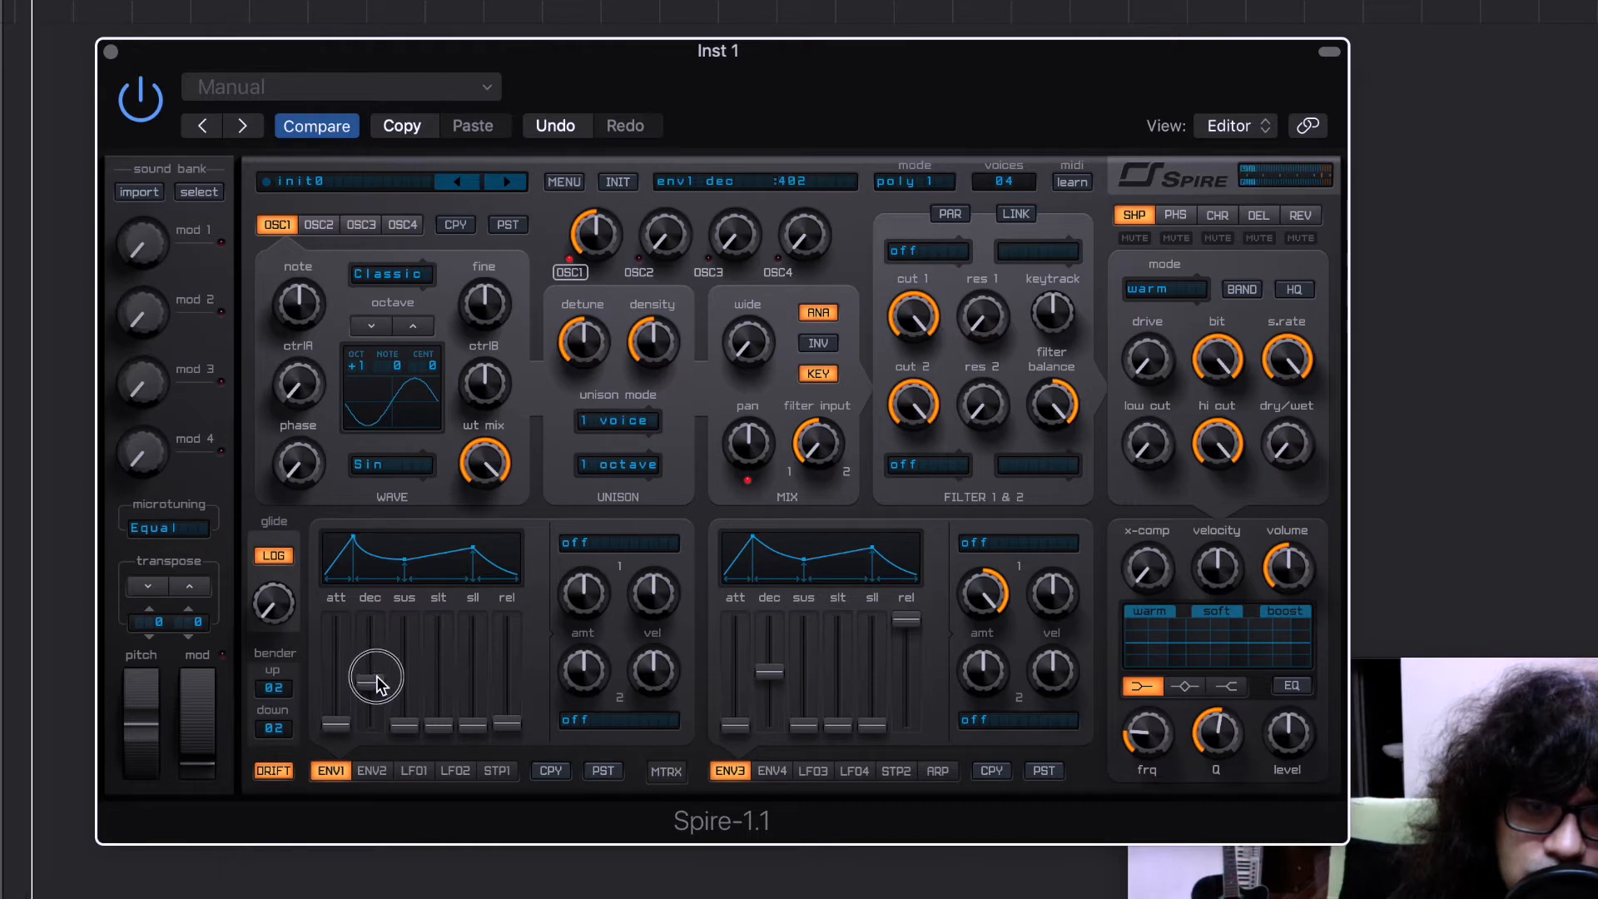
left_click(488, 465)
left_click_drag(408, 728, 414, 712)
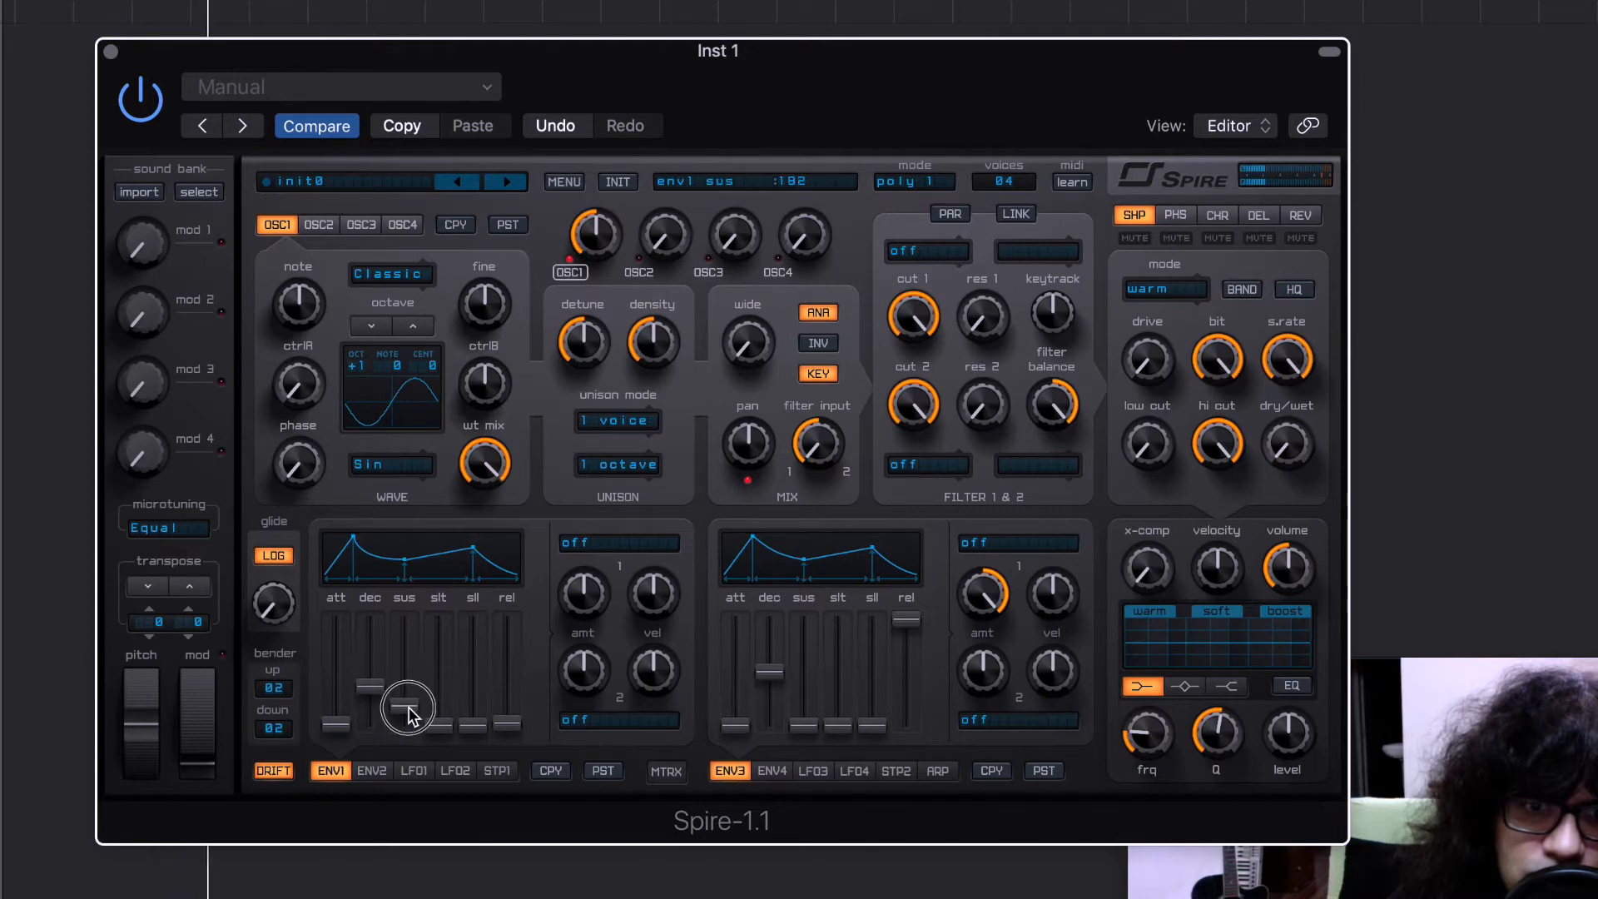
- Set oscillator 1's wavetable mix slightly below full and raise its ctrlA to about a third
left_click(487, 471)
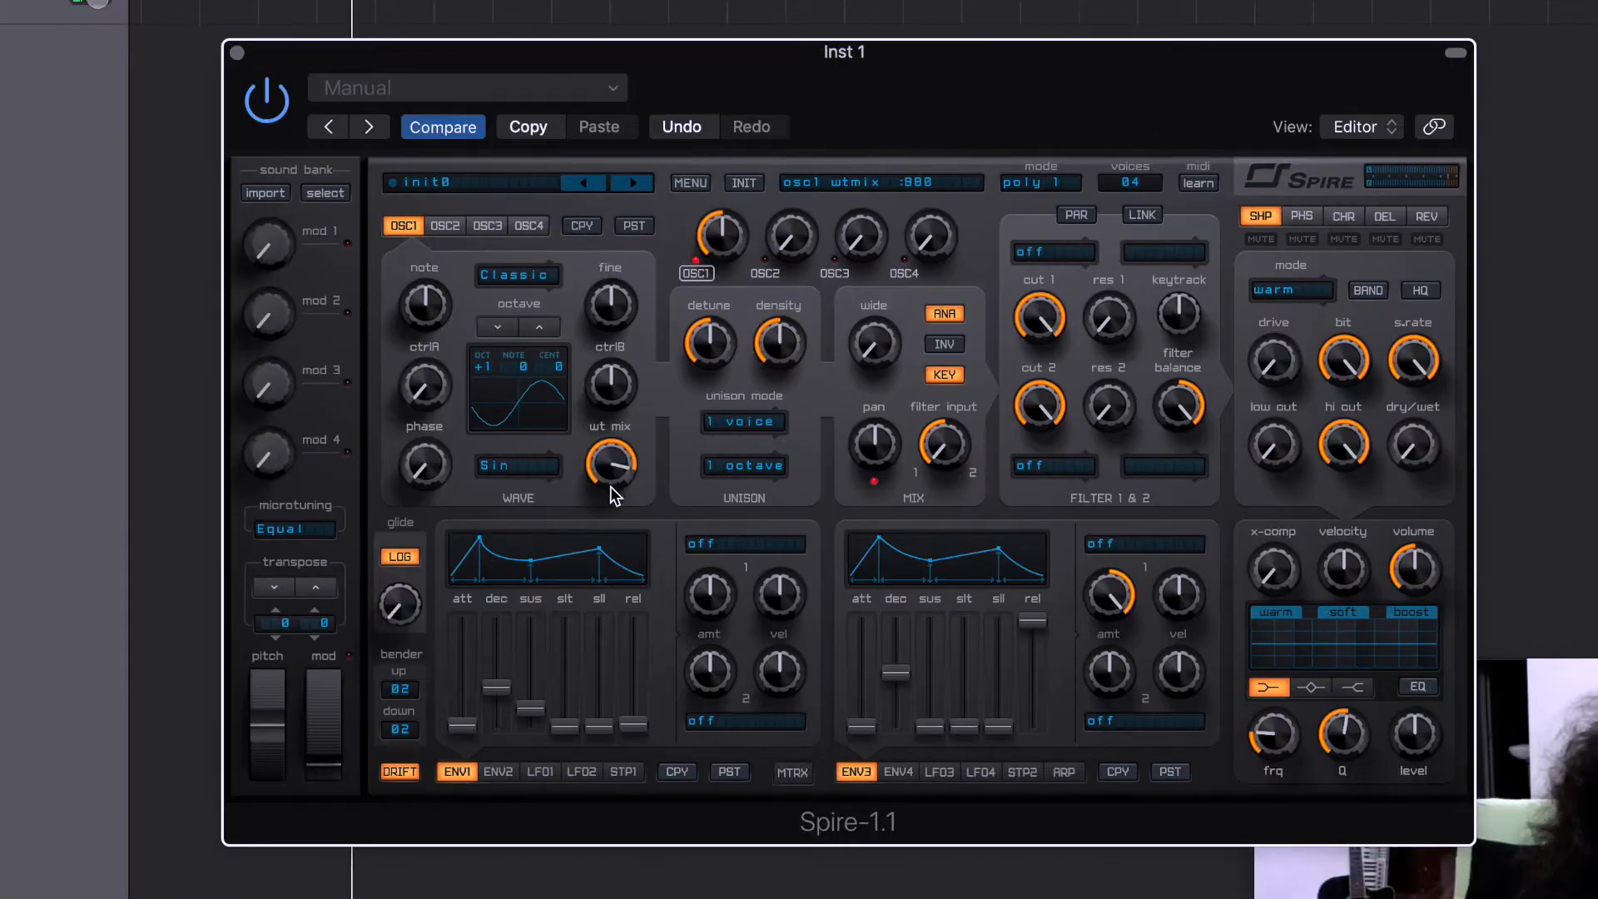
left_click_drag(441, 397, 499, 383)
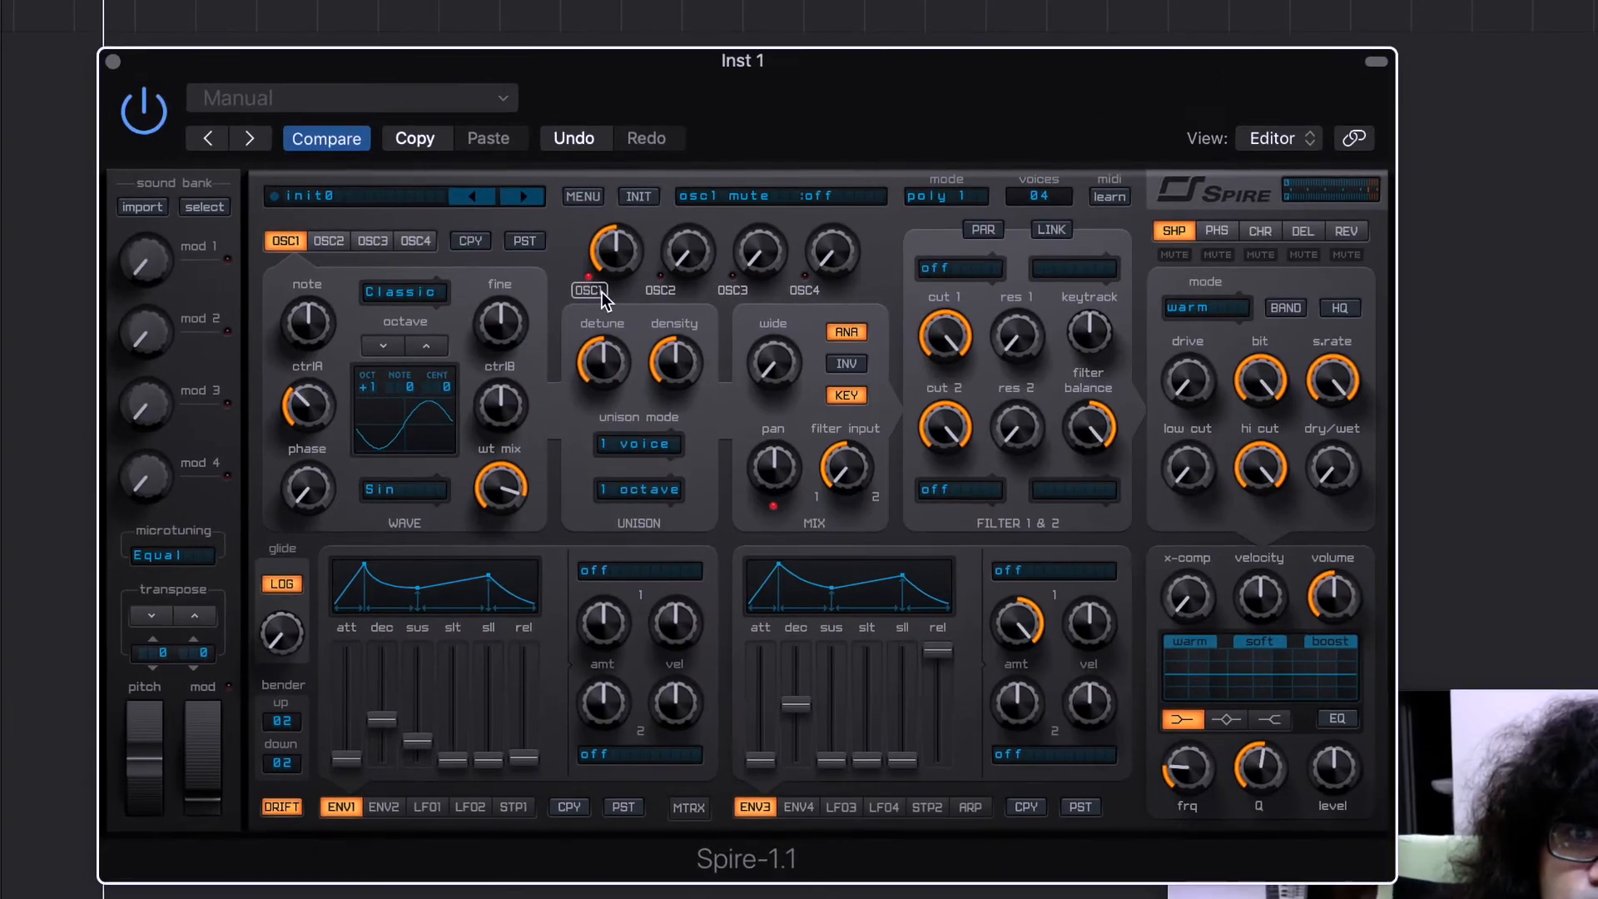
- Mute oscillator 1 and raise oscillator 2's mix level to about 680, leaving oscillator 2 unmuted
left_click(475, 289)
left_click(541, 288)
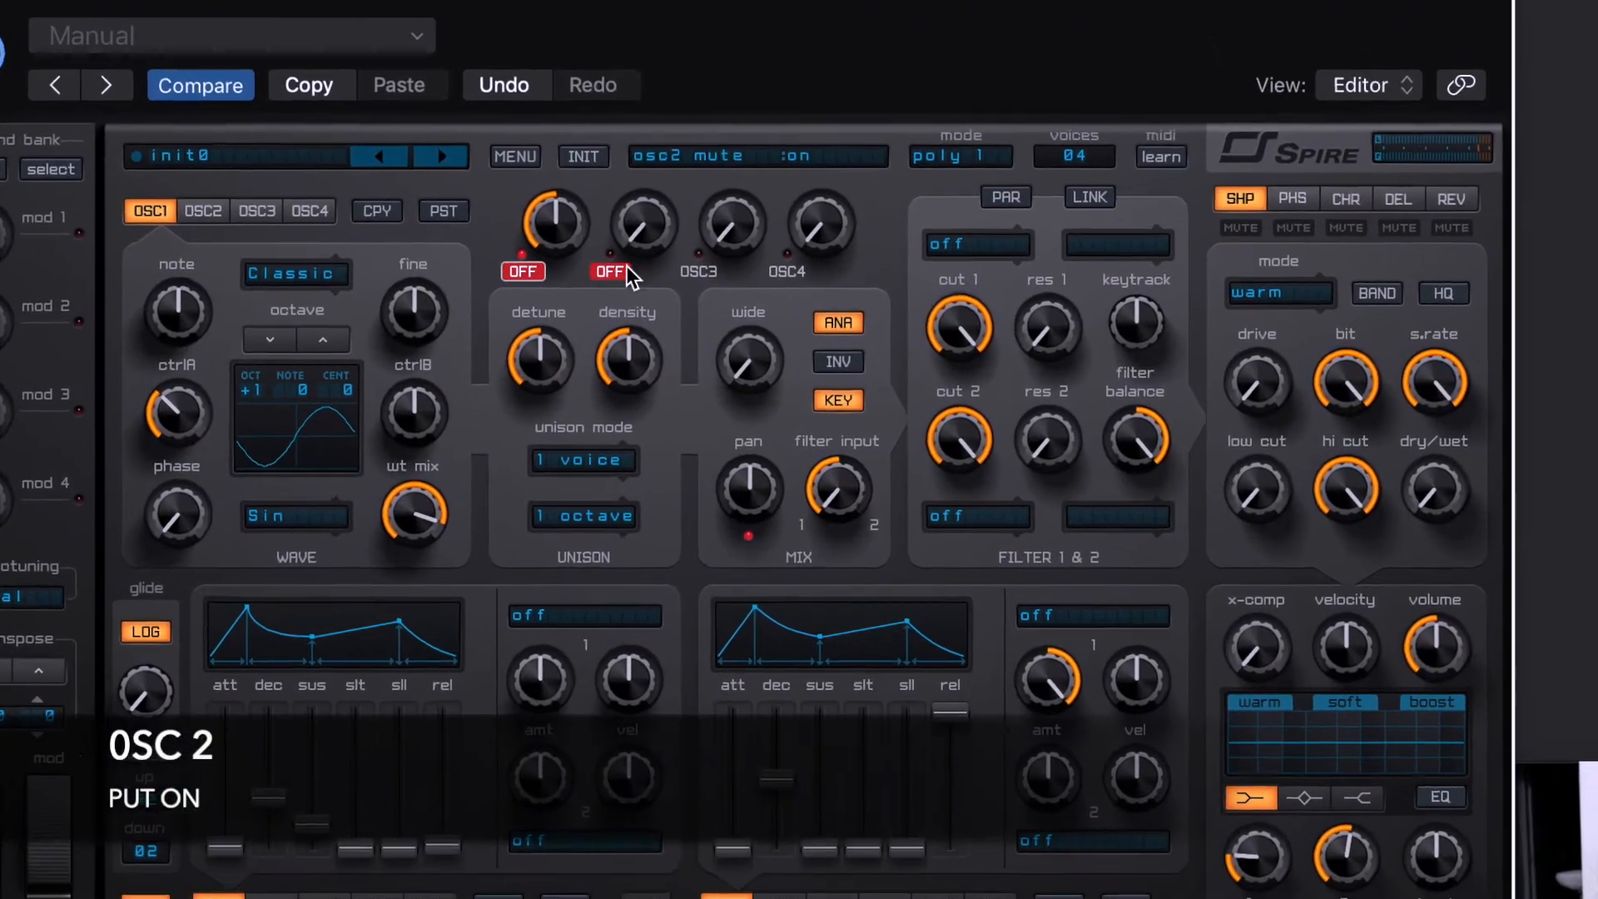
left_click(628, 270)
left_click_drag(659, 204, 691, 71)
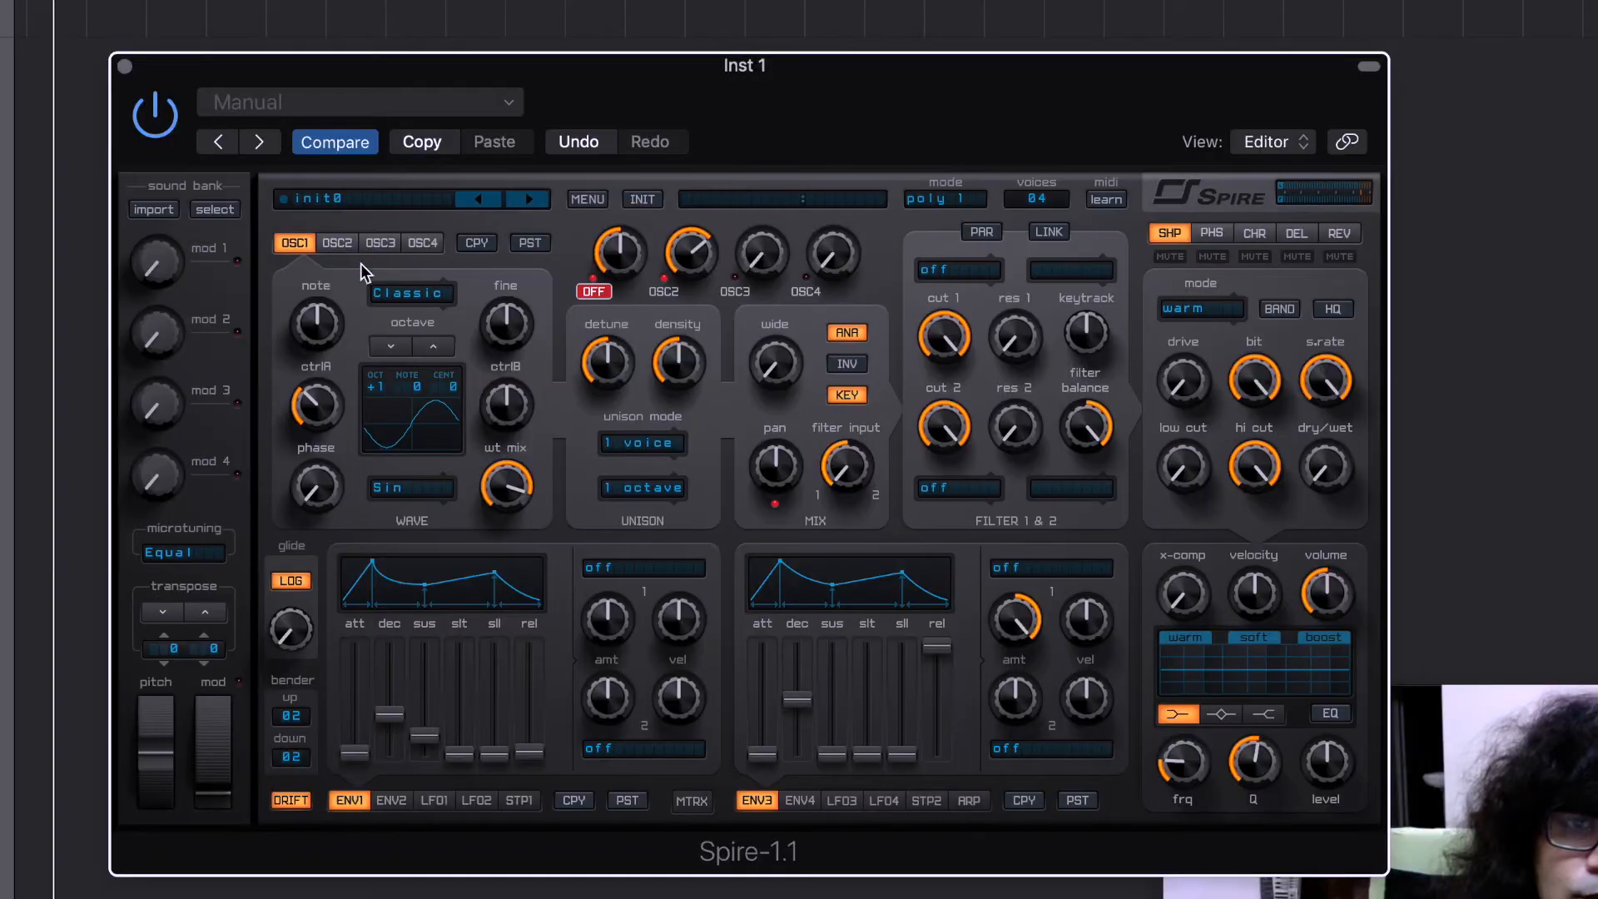
- Switch oscillator 2 to the FM wave type and turn its Sin wavetable mix fully up
left_click(342, 243)
left_click(422, 292)
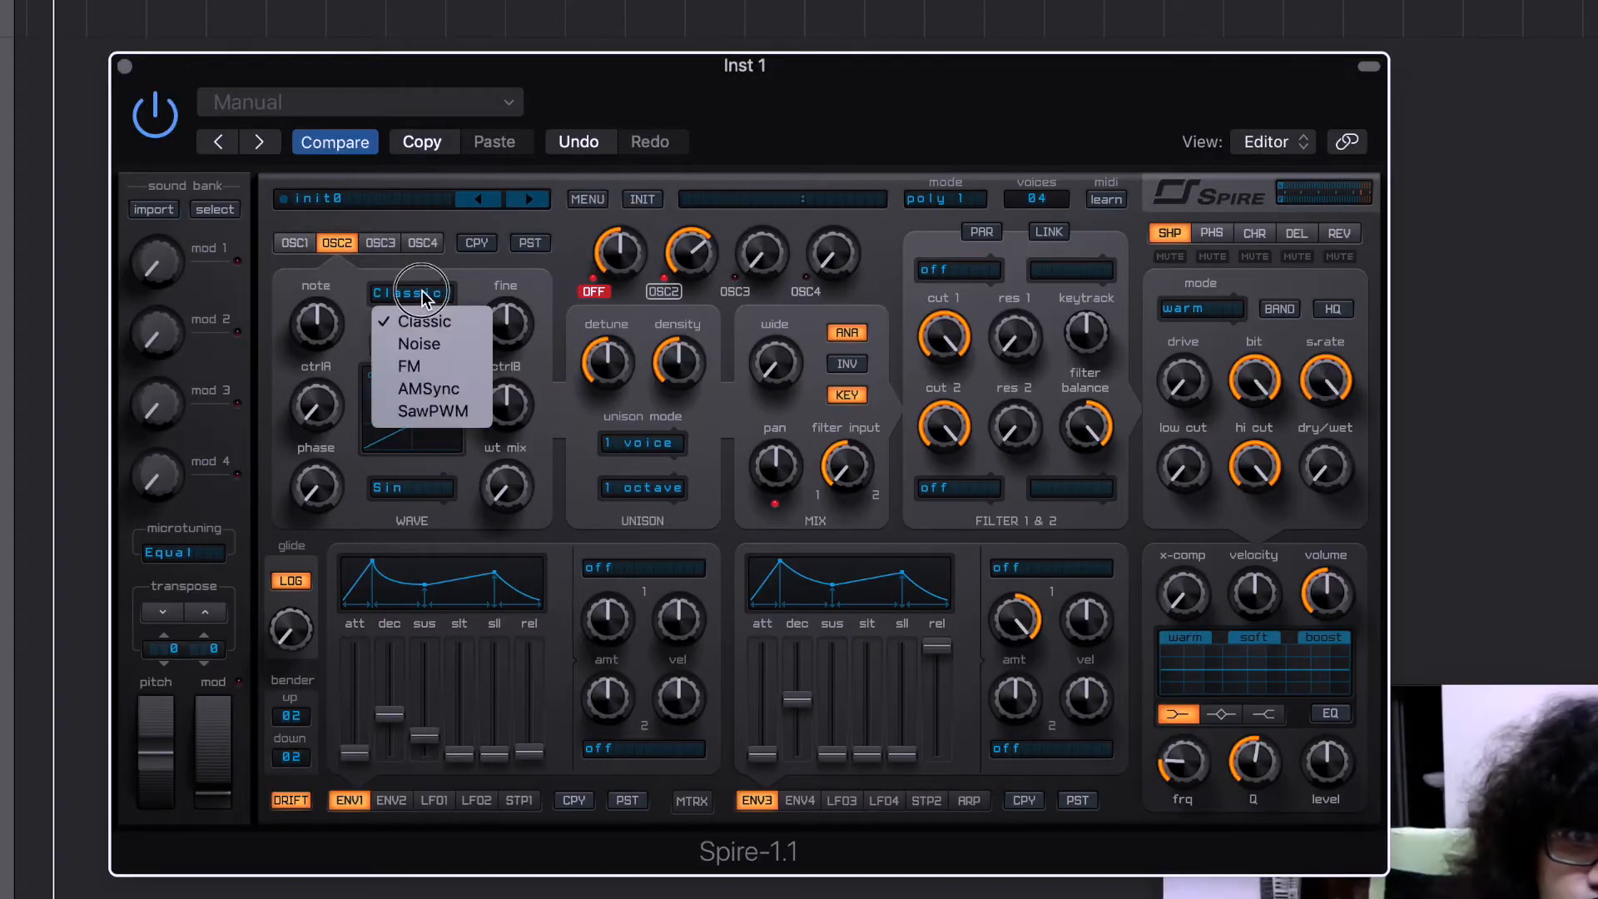
left_click(460, 367)
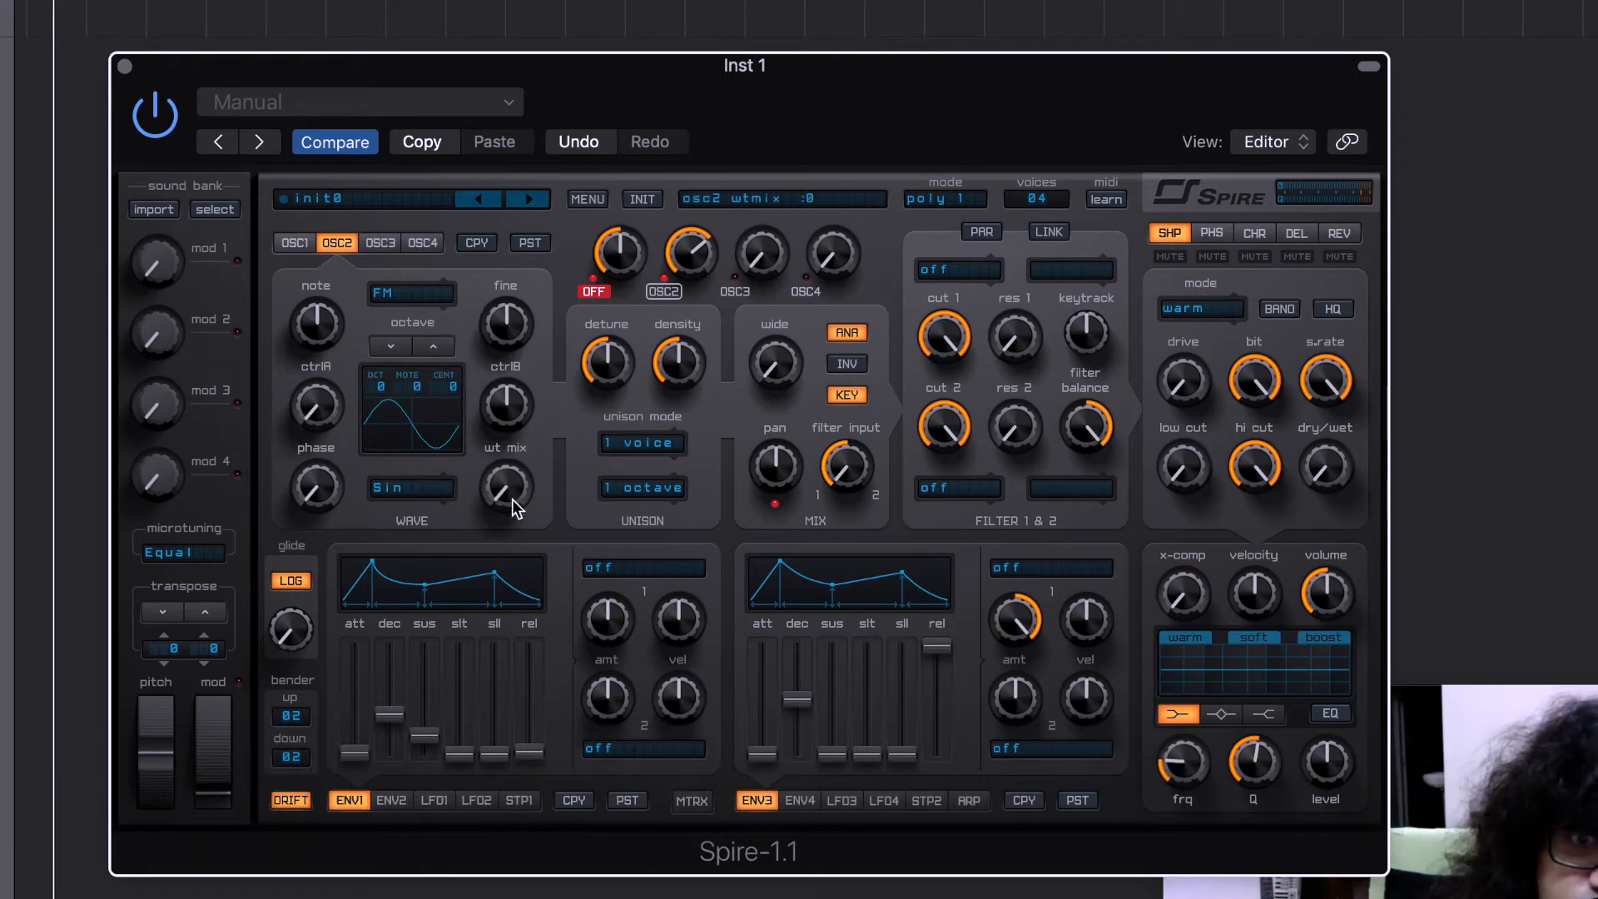
left_click_drag(503, 486, 534, 173)
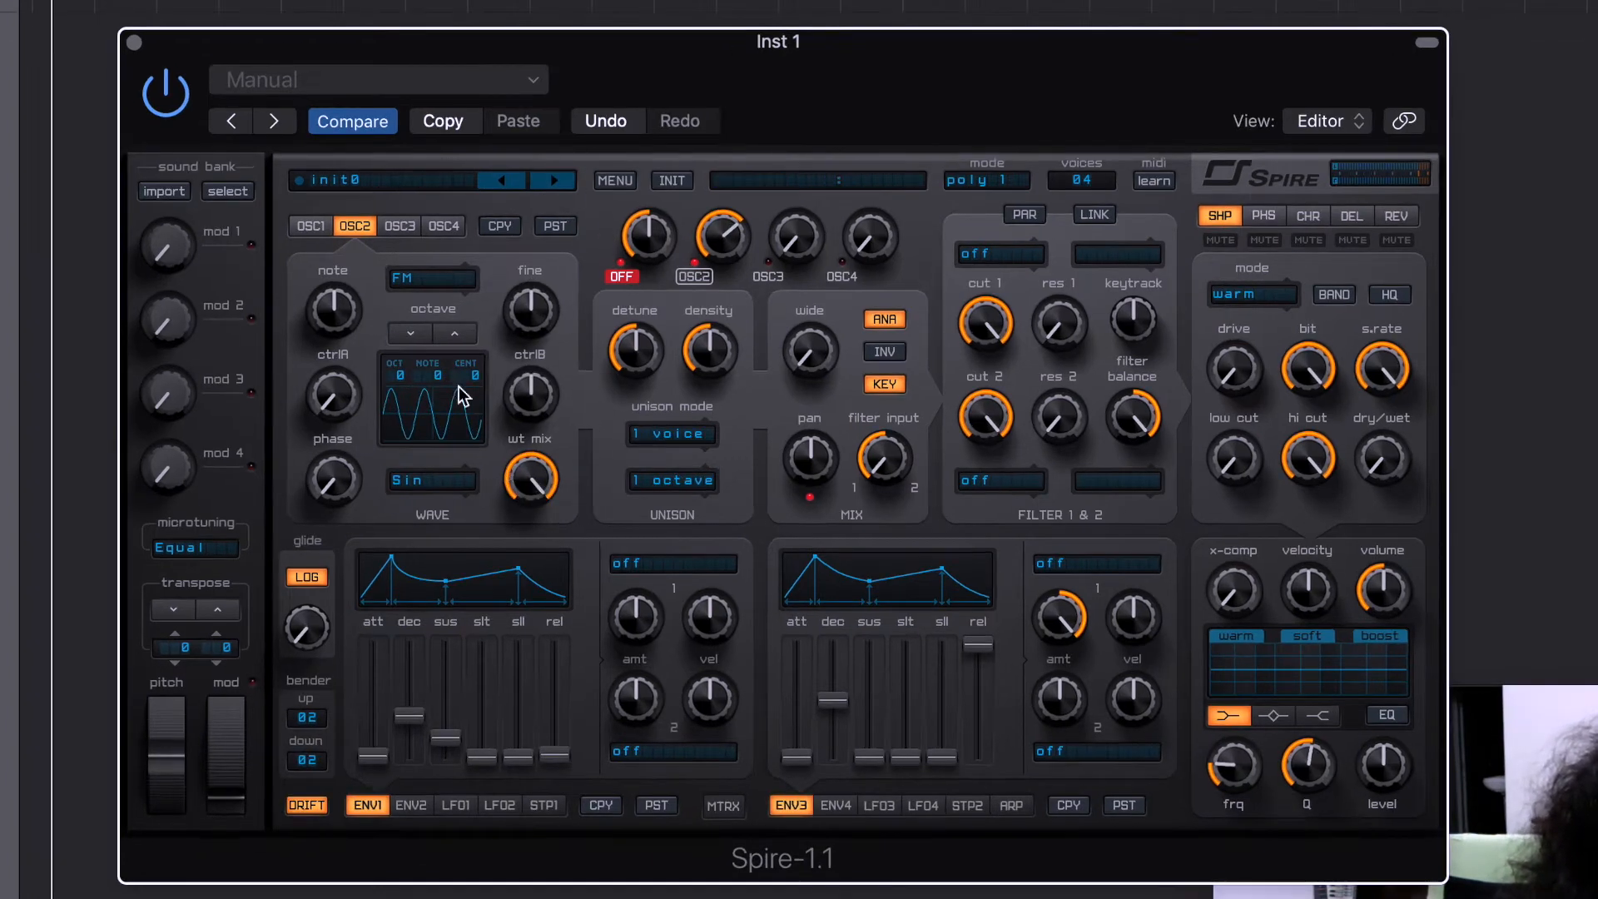
- Set oscillator 2's octave to +1, raise ctrlA to about a quarter and reduce the wavetable mix to roughly two thirds
left_click_drag(536, 486, 528, 531)
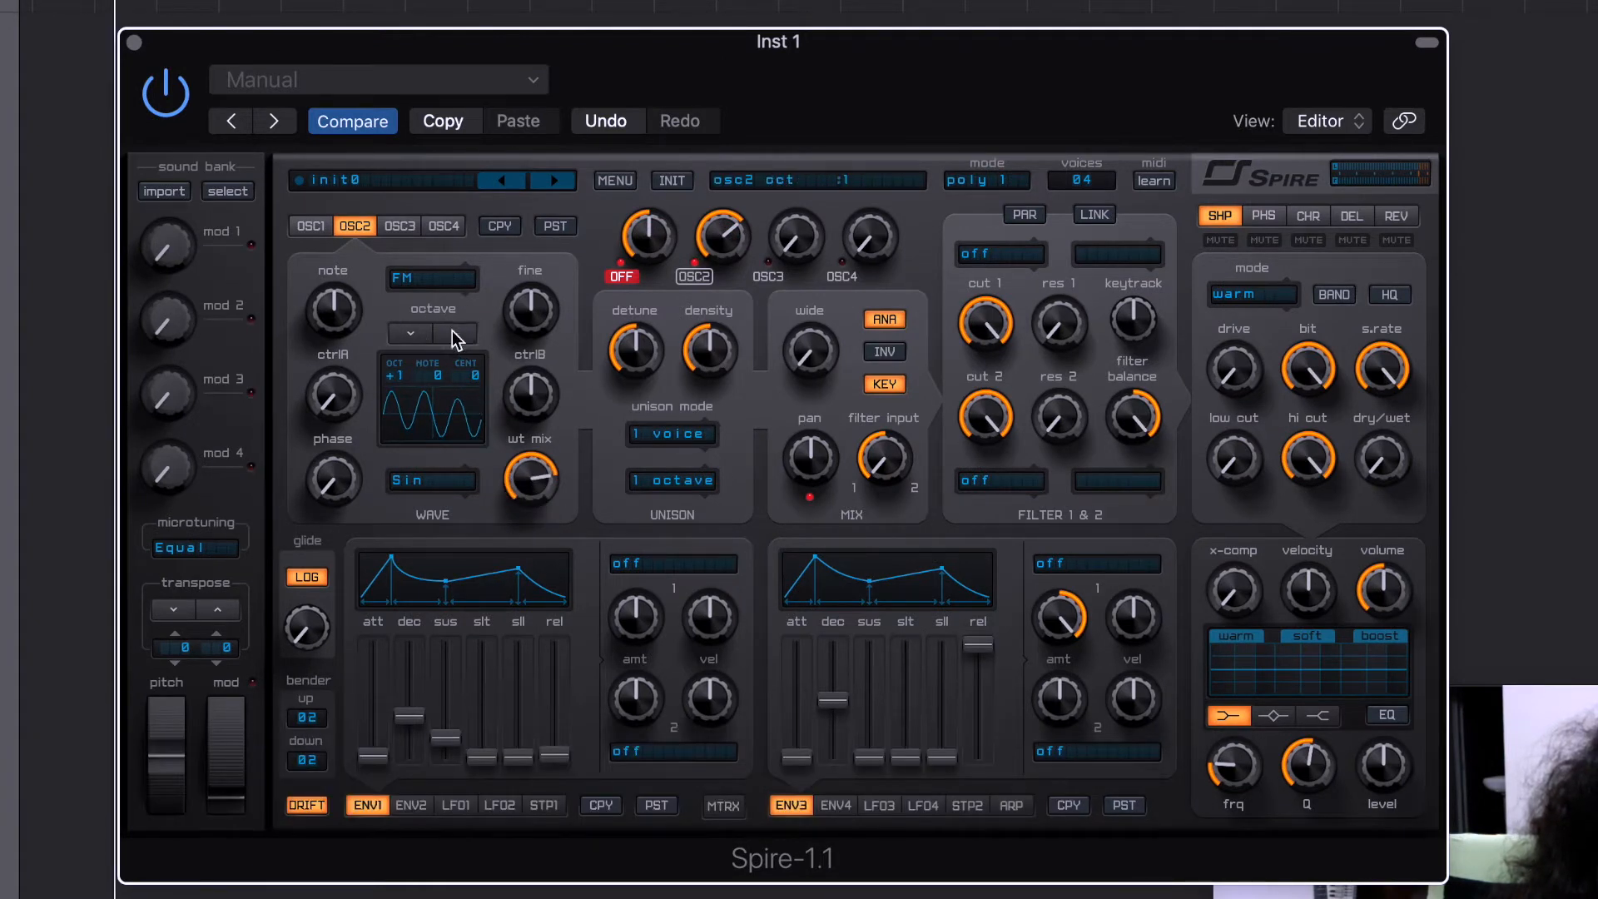
left_click_drag(333, 391, 324, 323)
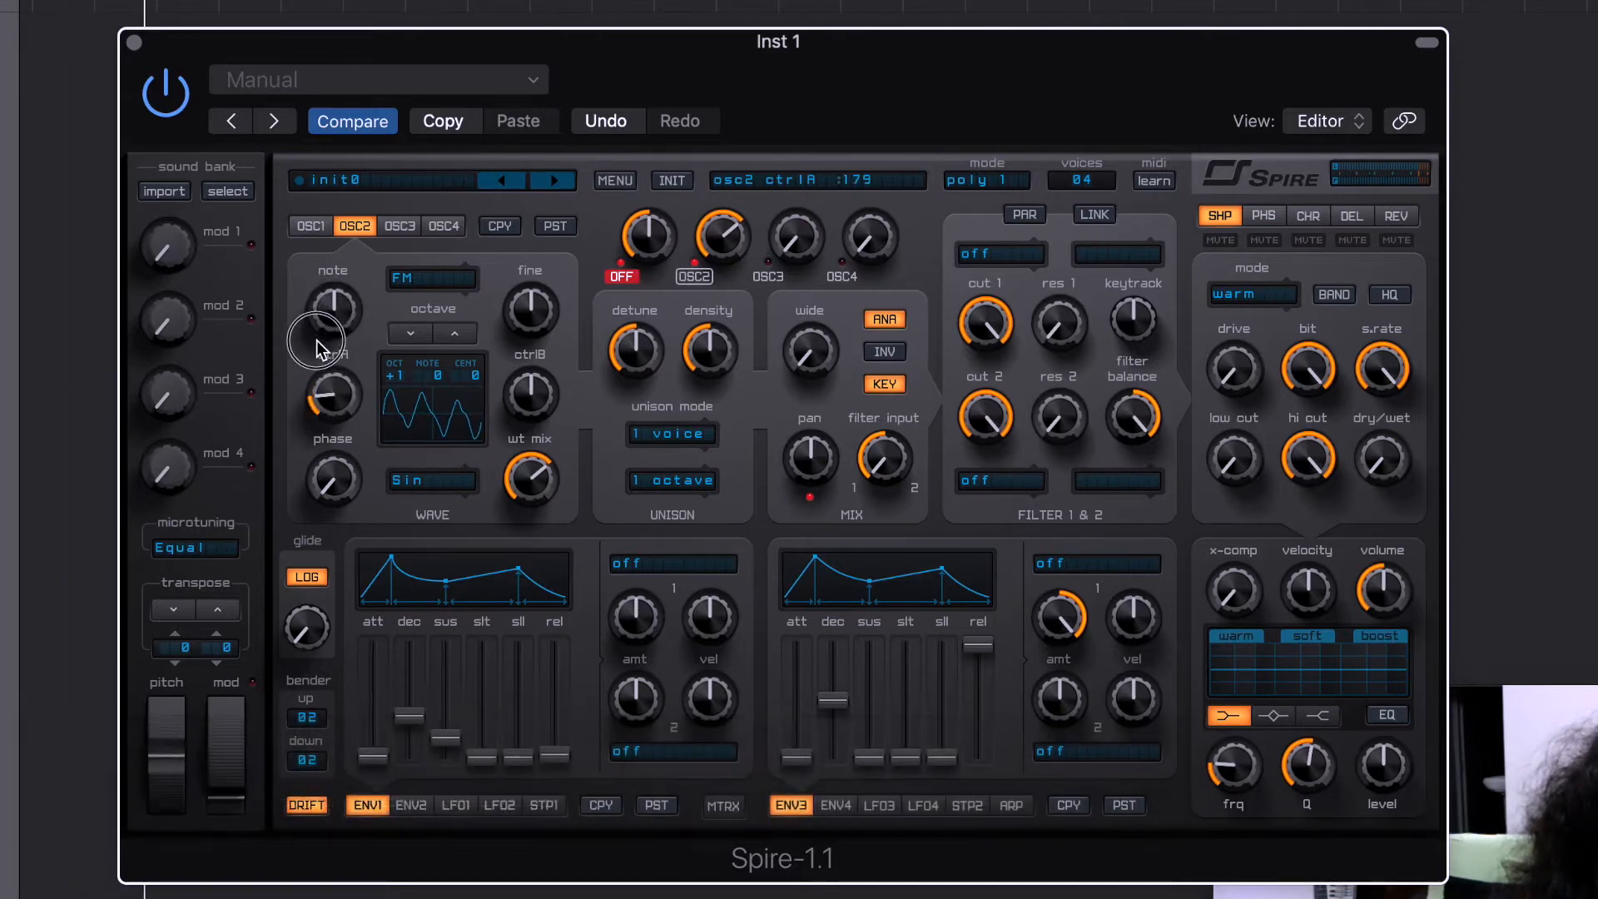
left_click_drag(533, 492, 533, 467)
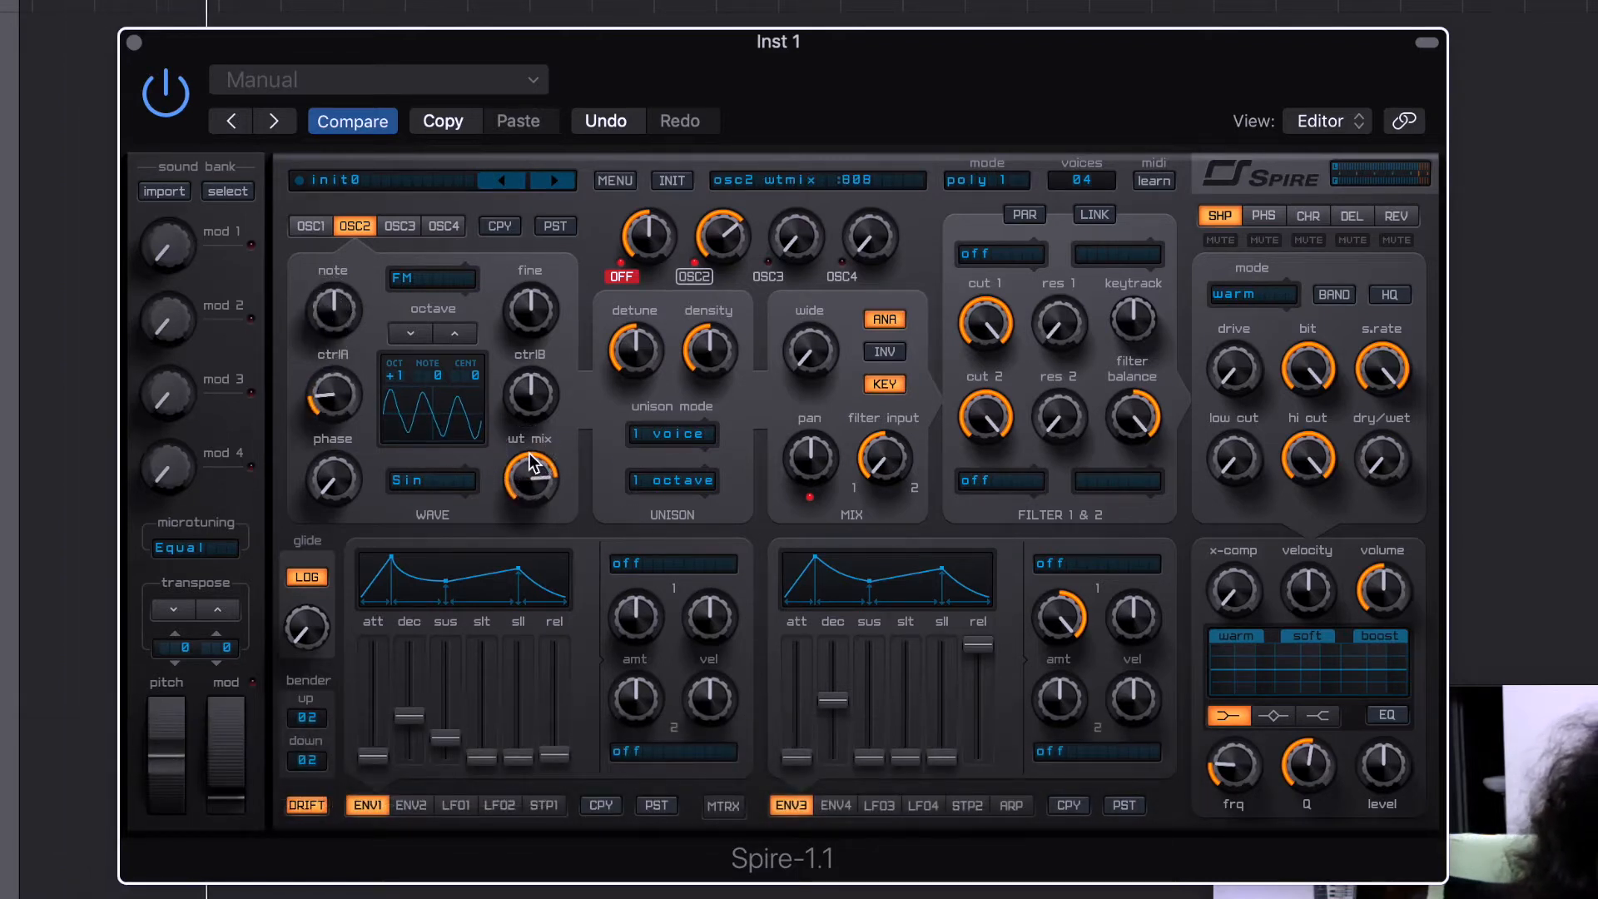
left_click_drag(420, 756, 418, 734)
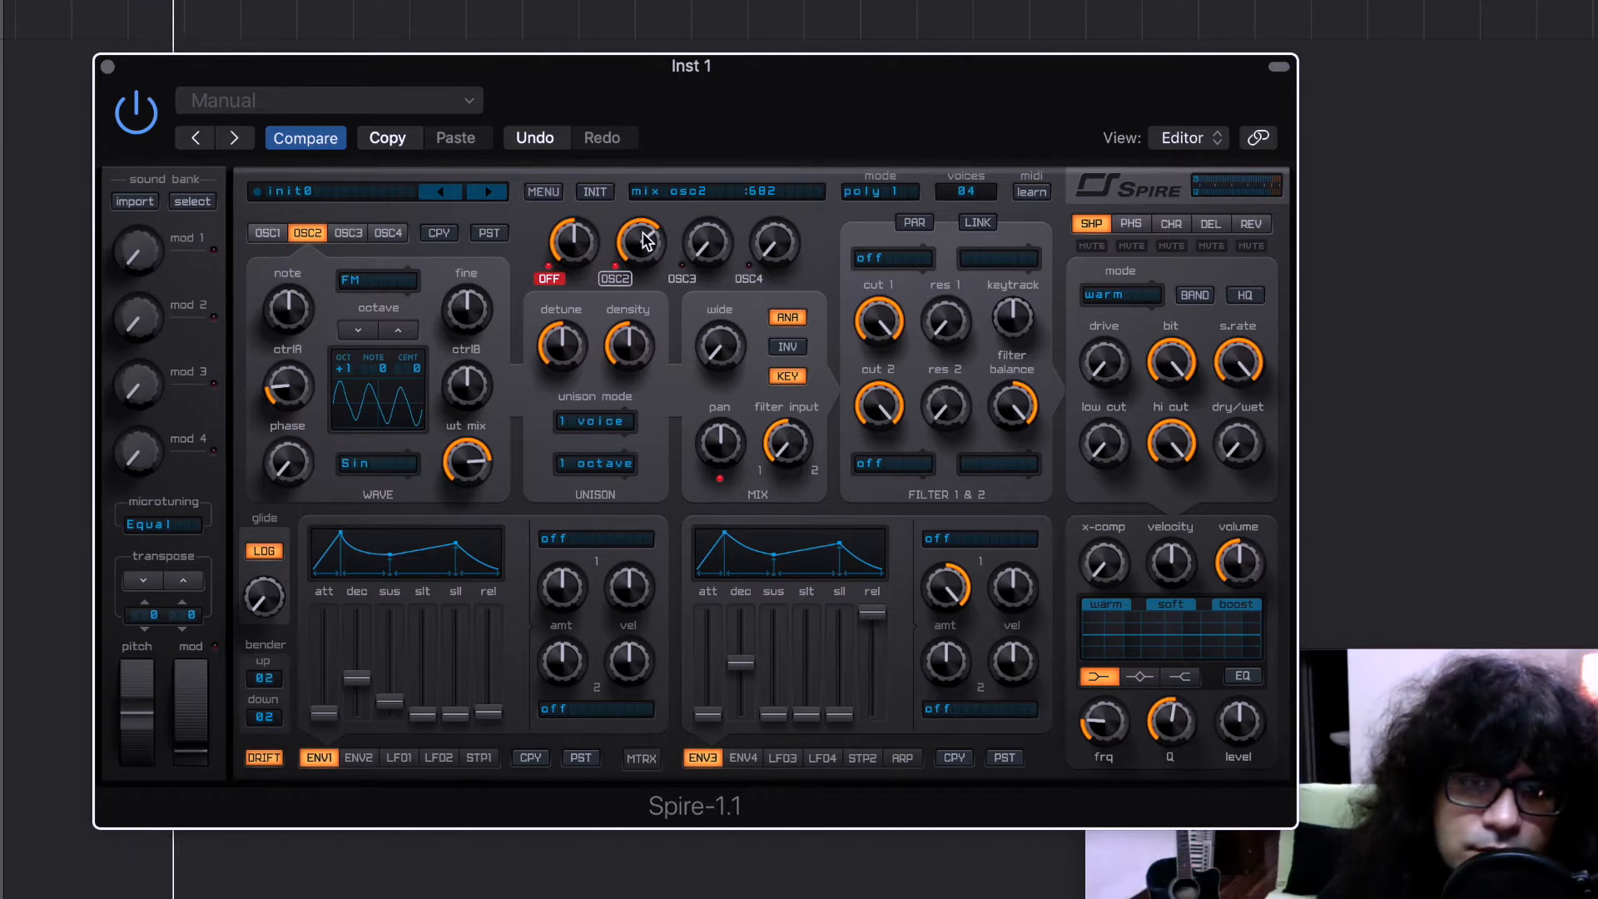
mouse_move(295, 395)
left_mouse_down()
mouse_move(310, 294)
mouse_move(287, 375)
left_mouse_up()
left_click_drag(458, 457, 463, 495)
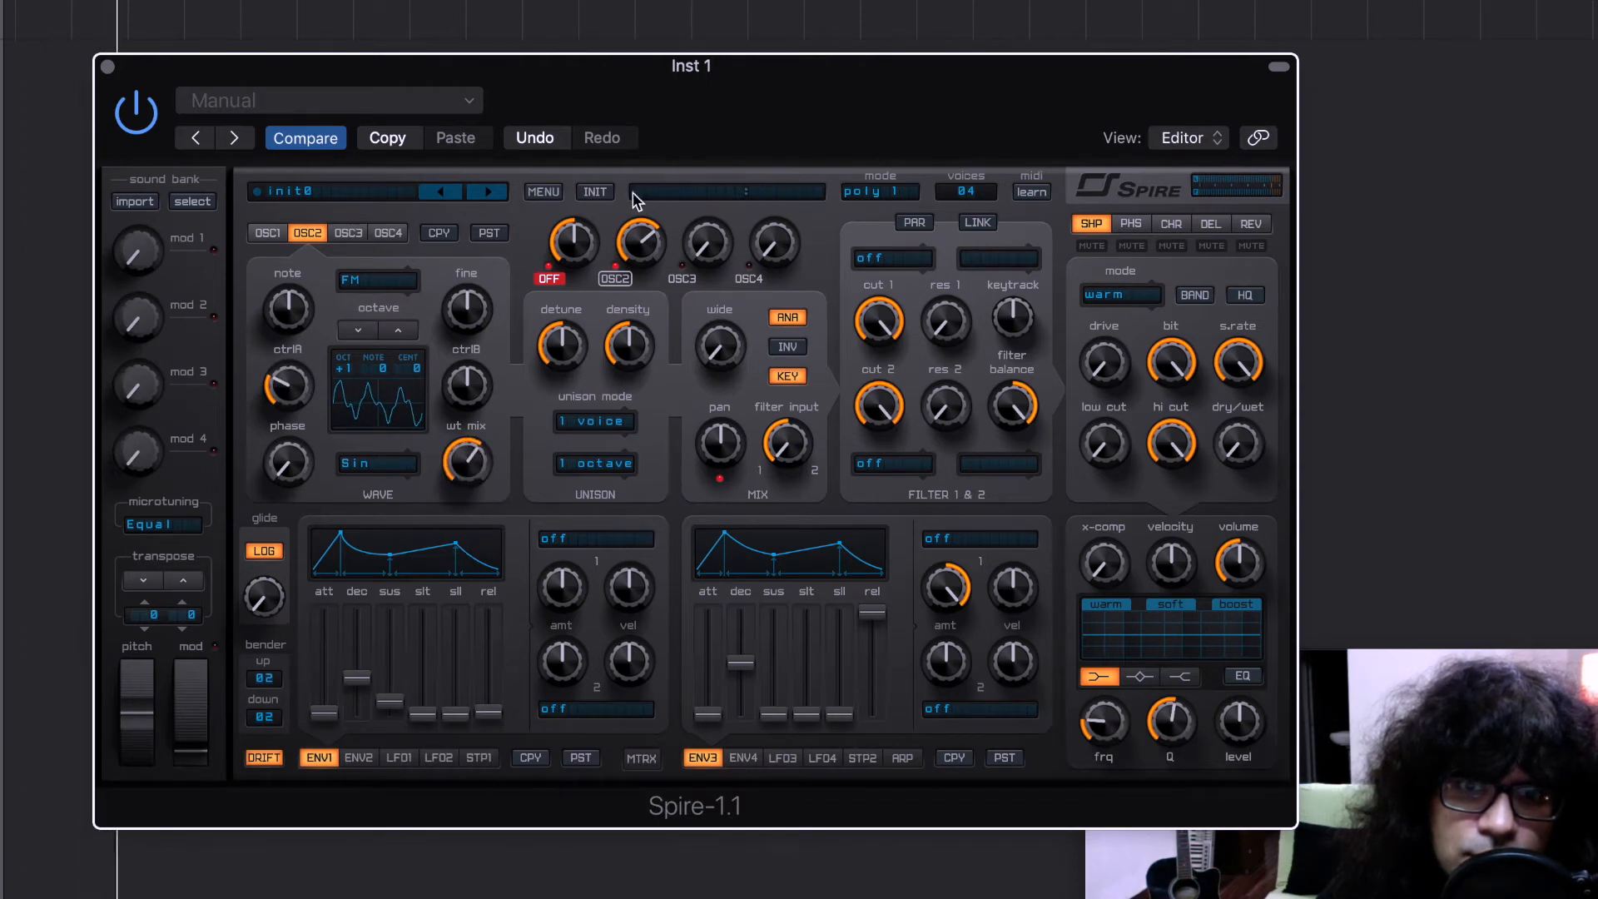
- Unmute oscillator 1 and lower oscillator 2's mix level to about 430
left_click(554, 276)
left_click_drag(720, 237, 707, 301)
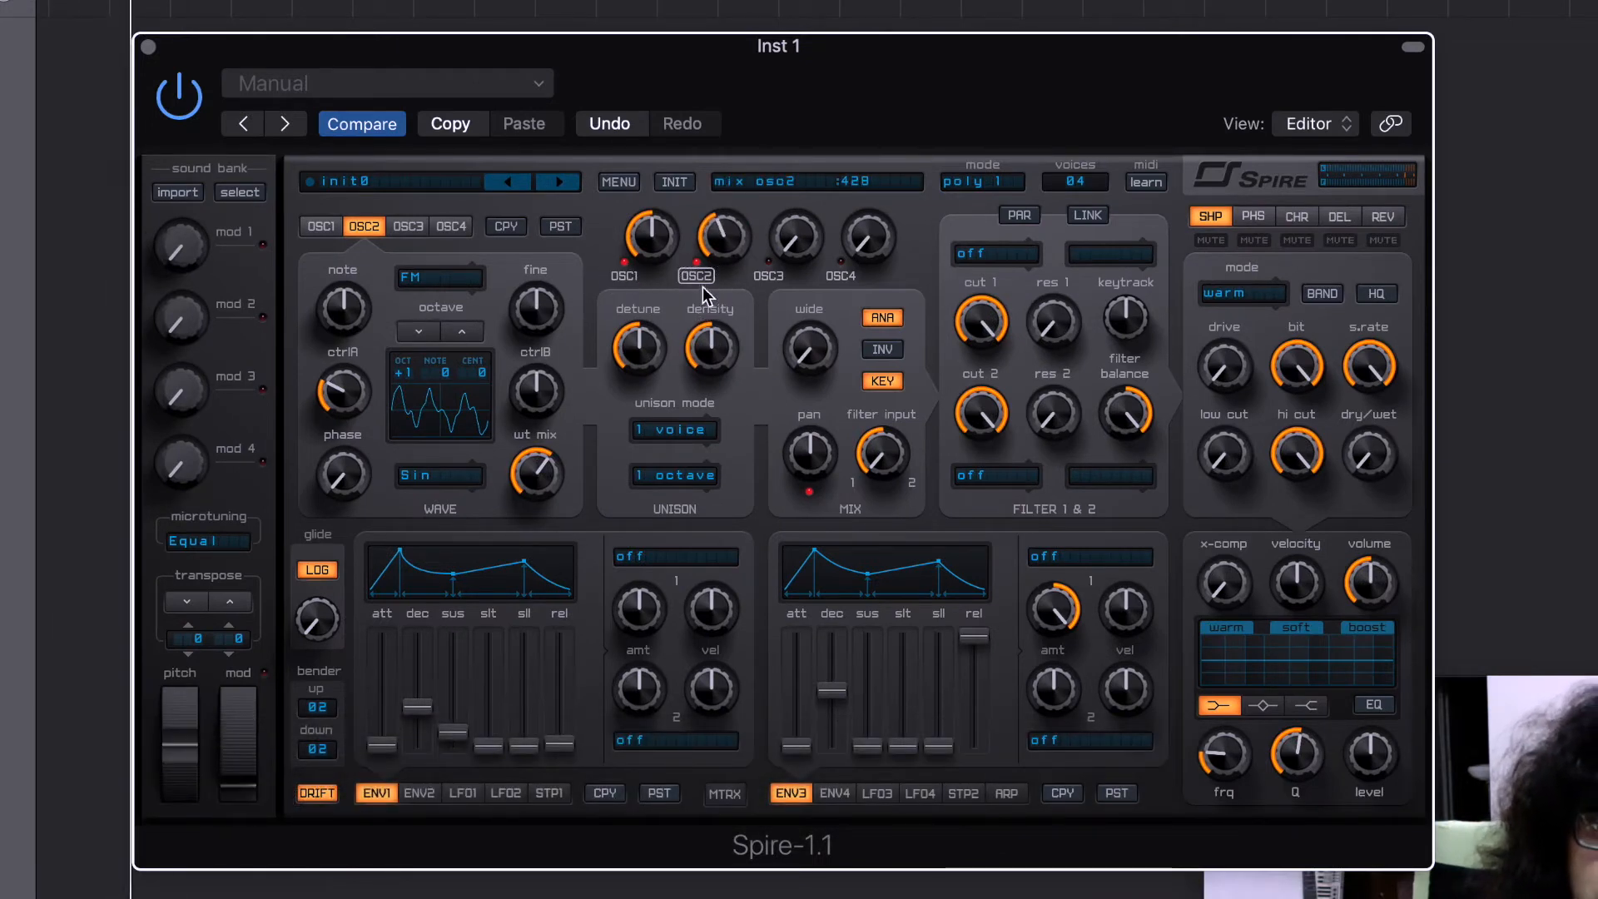
- Reduce oscillator 1's wavetable mix to about three quarters and raise its ctrlA to a similar amount
left_click(320, 226)
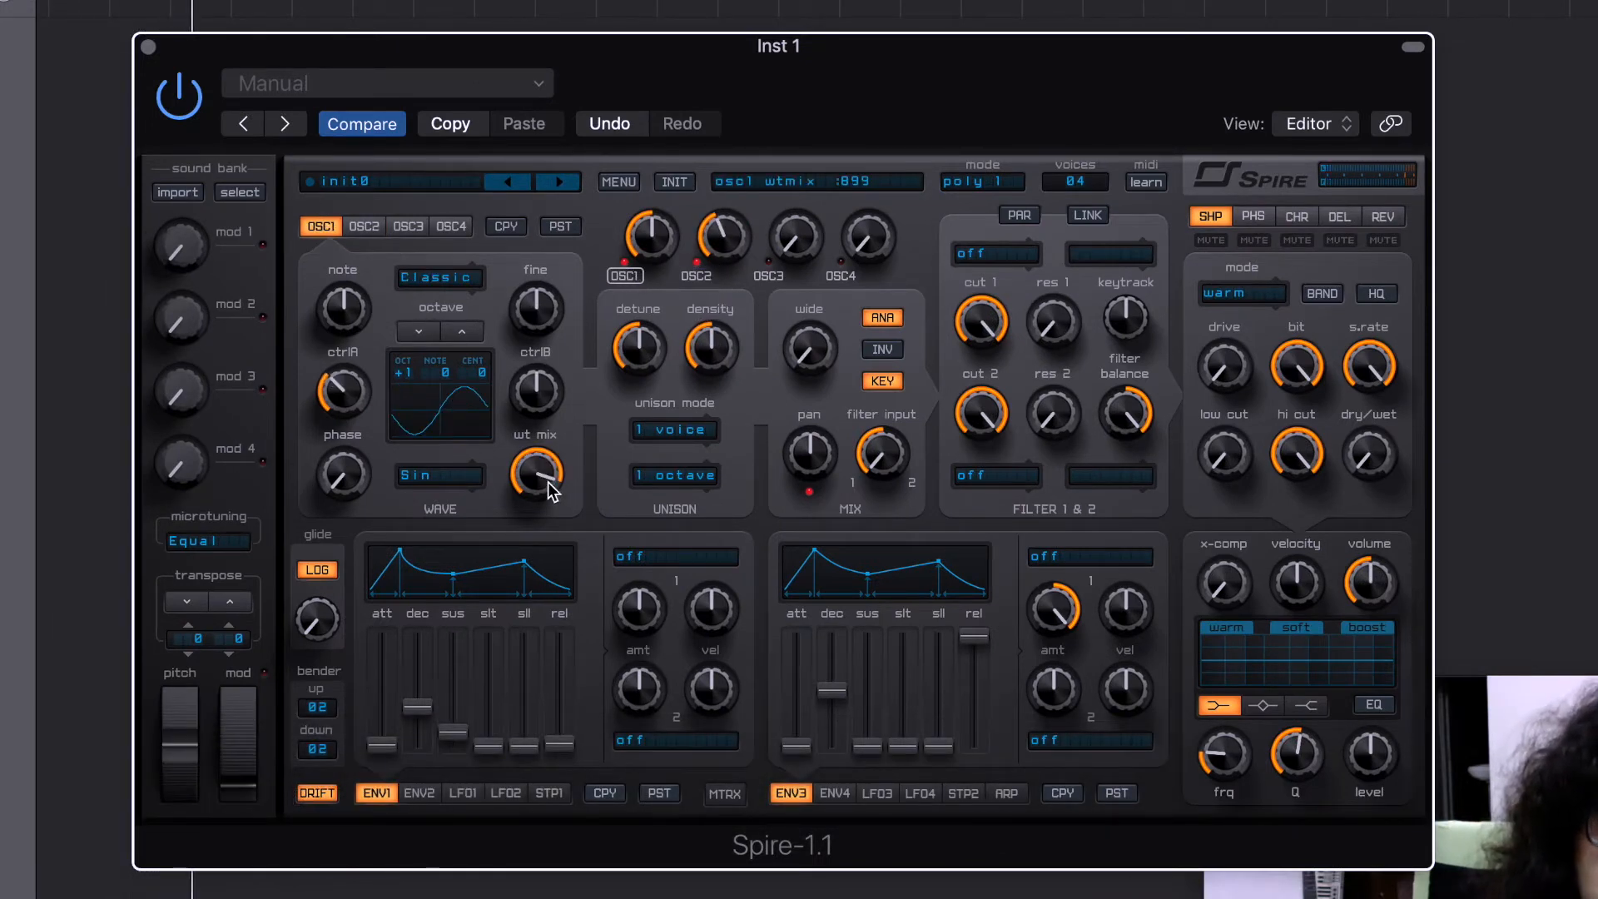
left_click_drag(533, 487, 520, 514)
left_click_drag(343, 391, 346, 298)
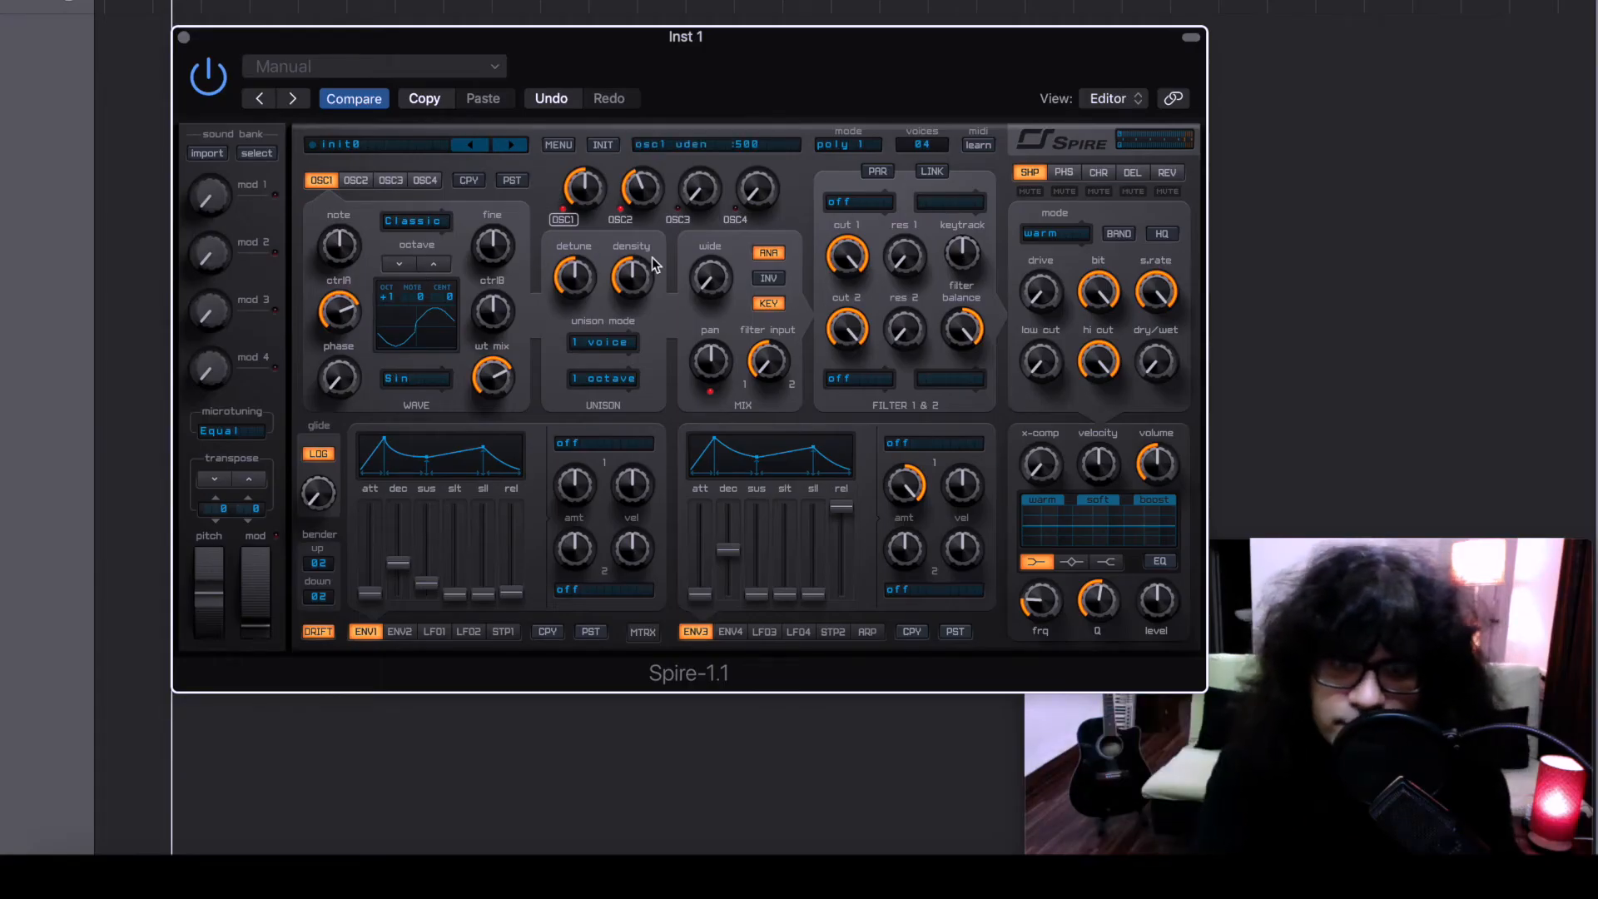
- Mute oscillators 1 and 2 and raise oscillator 3's mix level to about 577
left_click(563, 219)
left_click(620, 219)
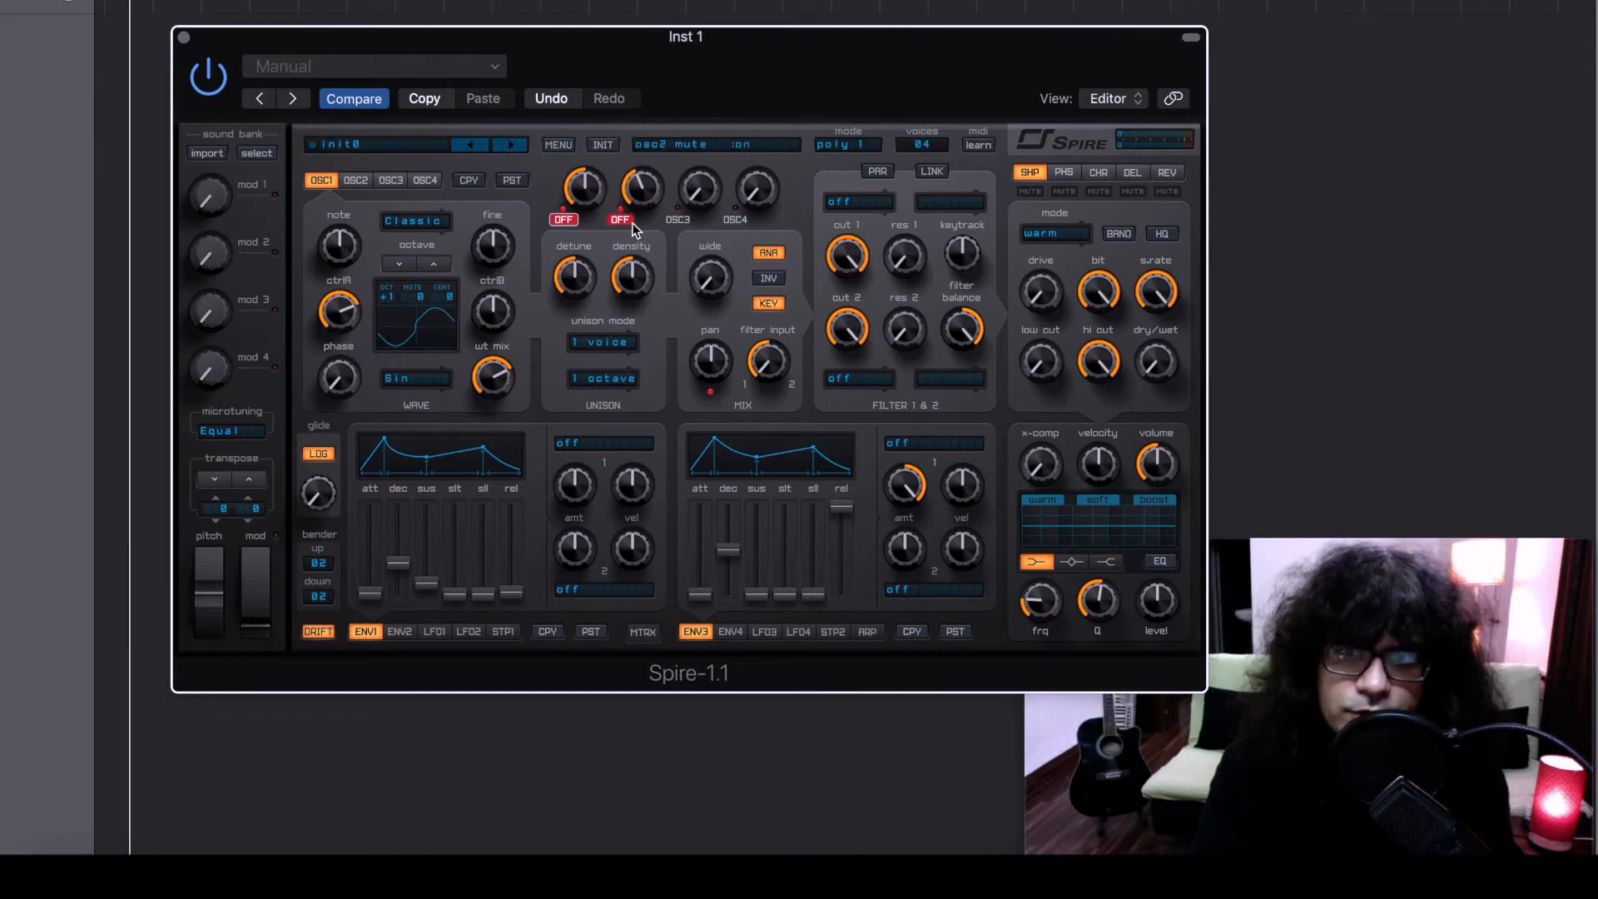
left_click_drag(695, 204, 690, 100)
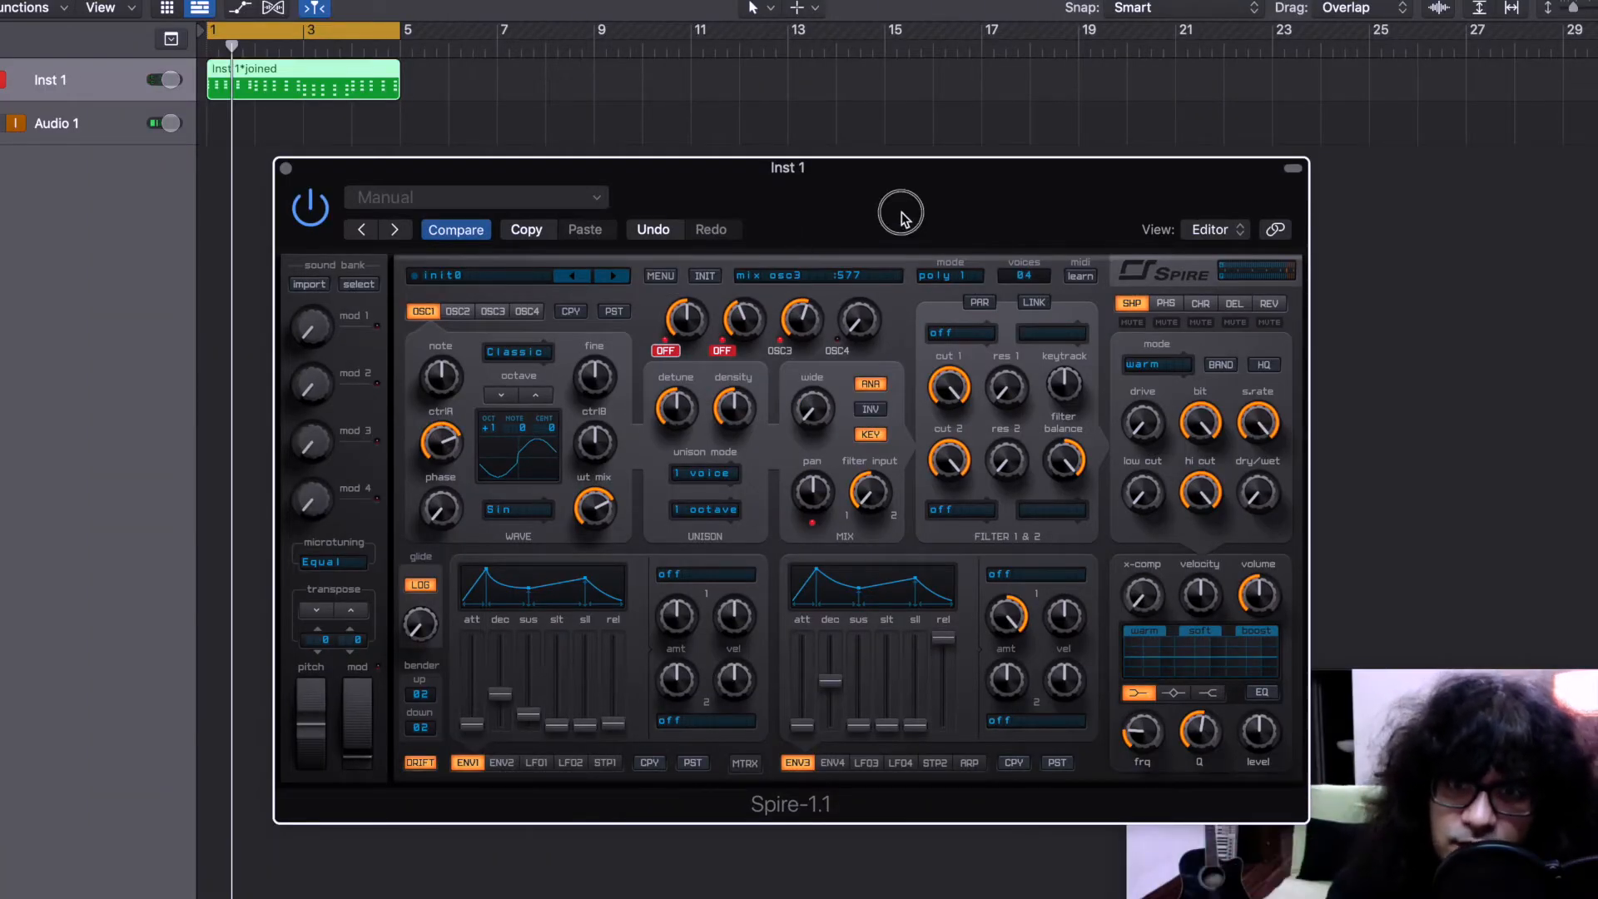
- Set oscillator 3 to the SawPWM wave type with its Sin wavetable mix fully up and ctrlA at about a third
left_click_drag(899, 217, 685, 132)
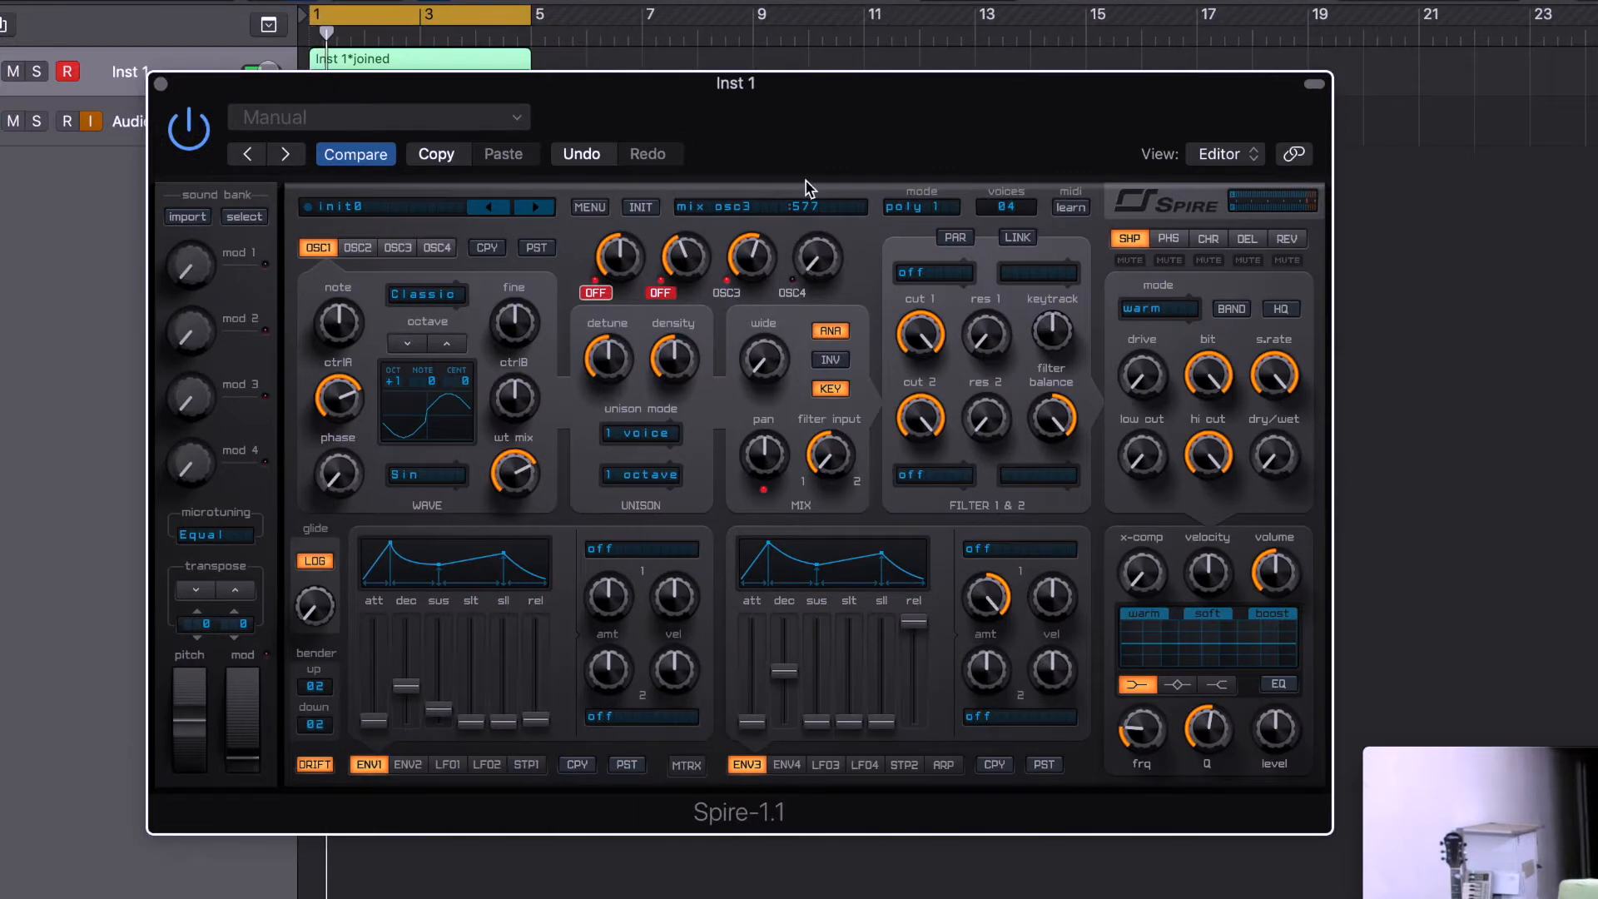
left_click(398, 248)
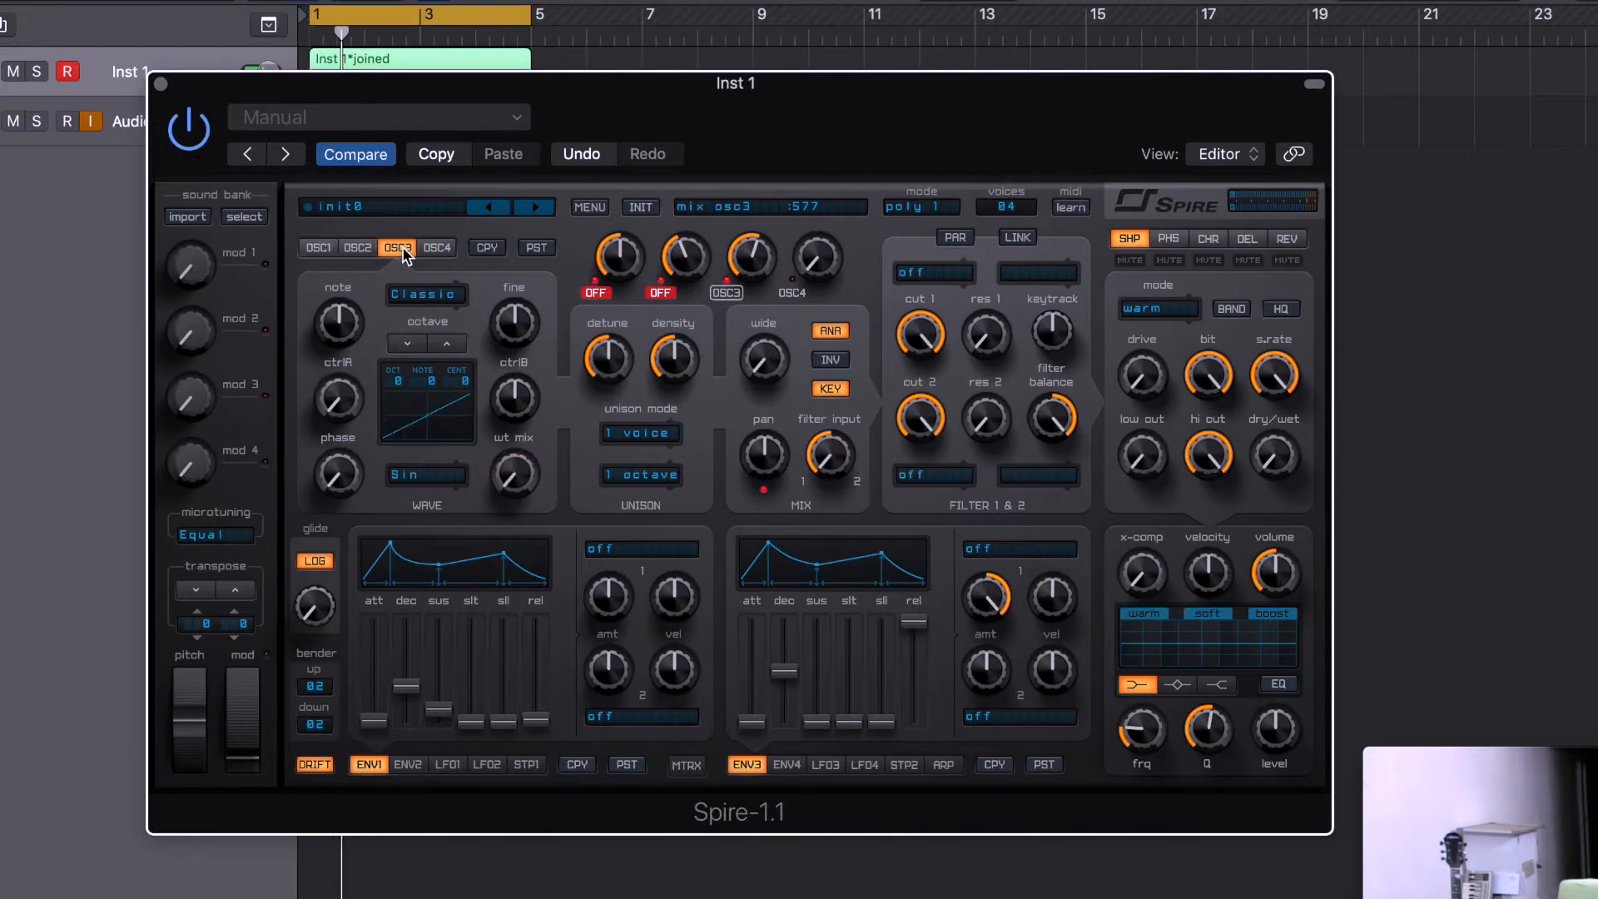
left_click(429, 295)
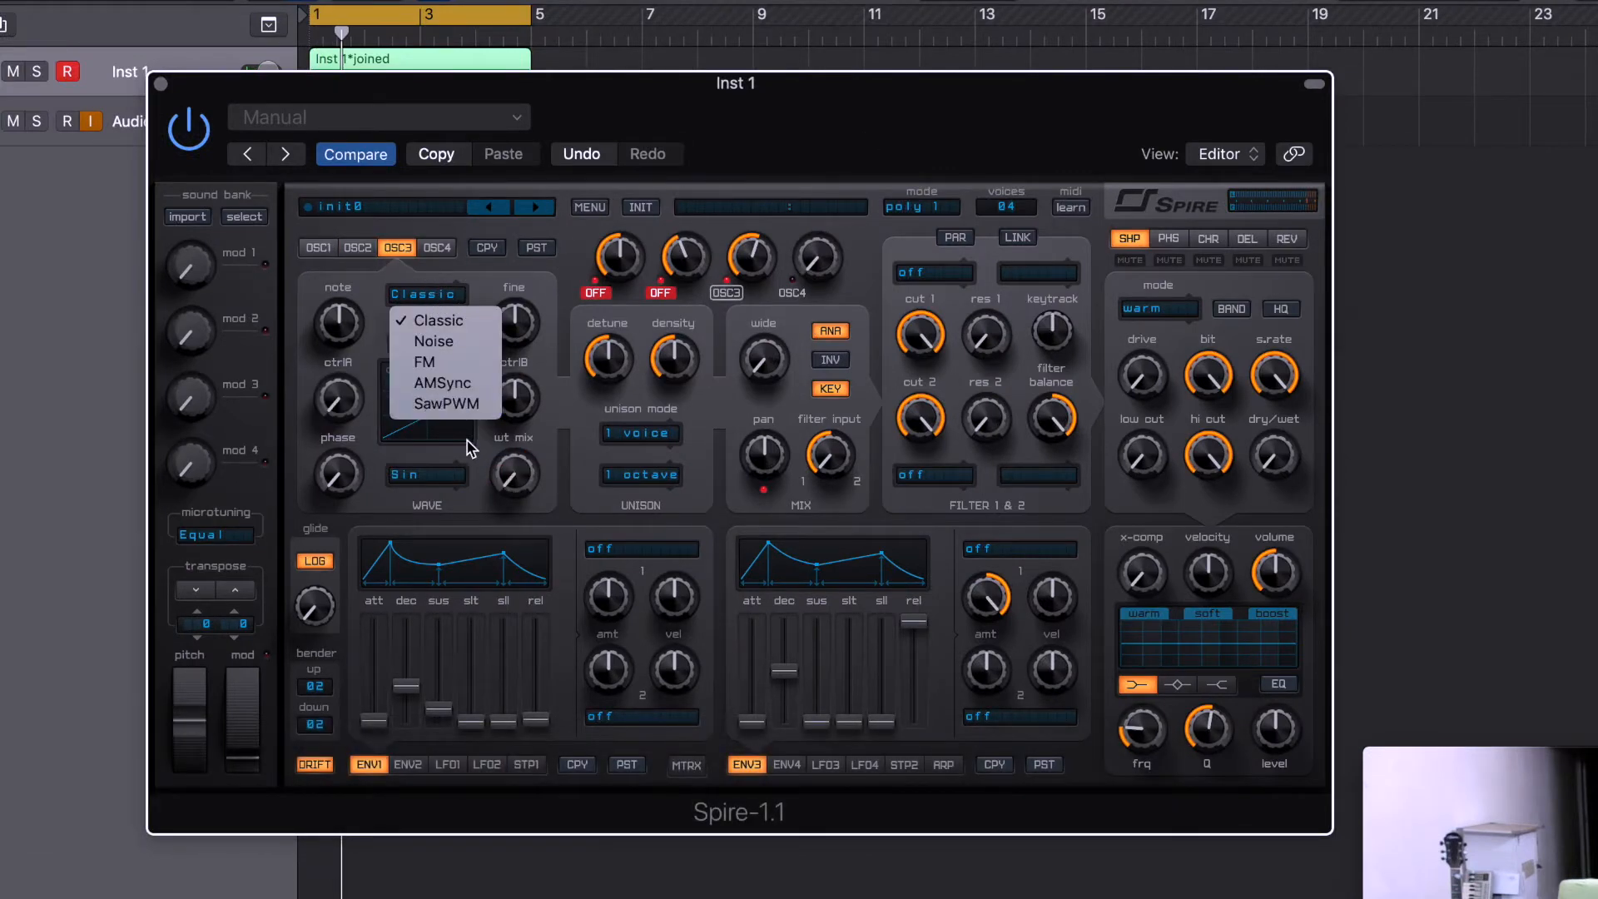
left_click(490, 410)
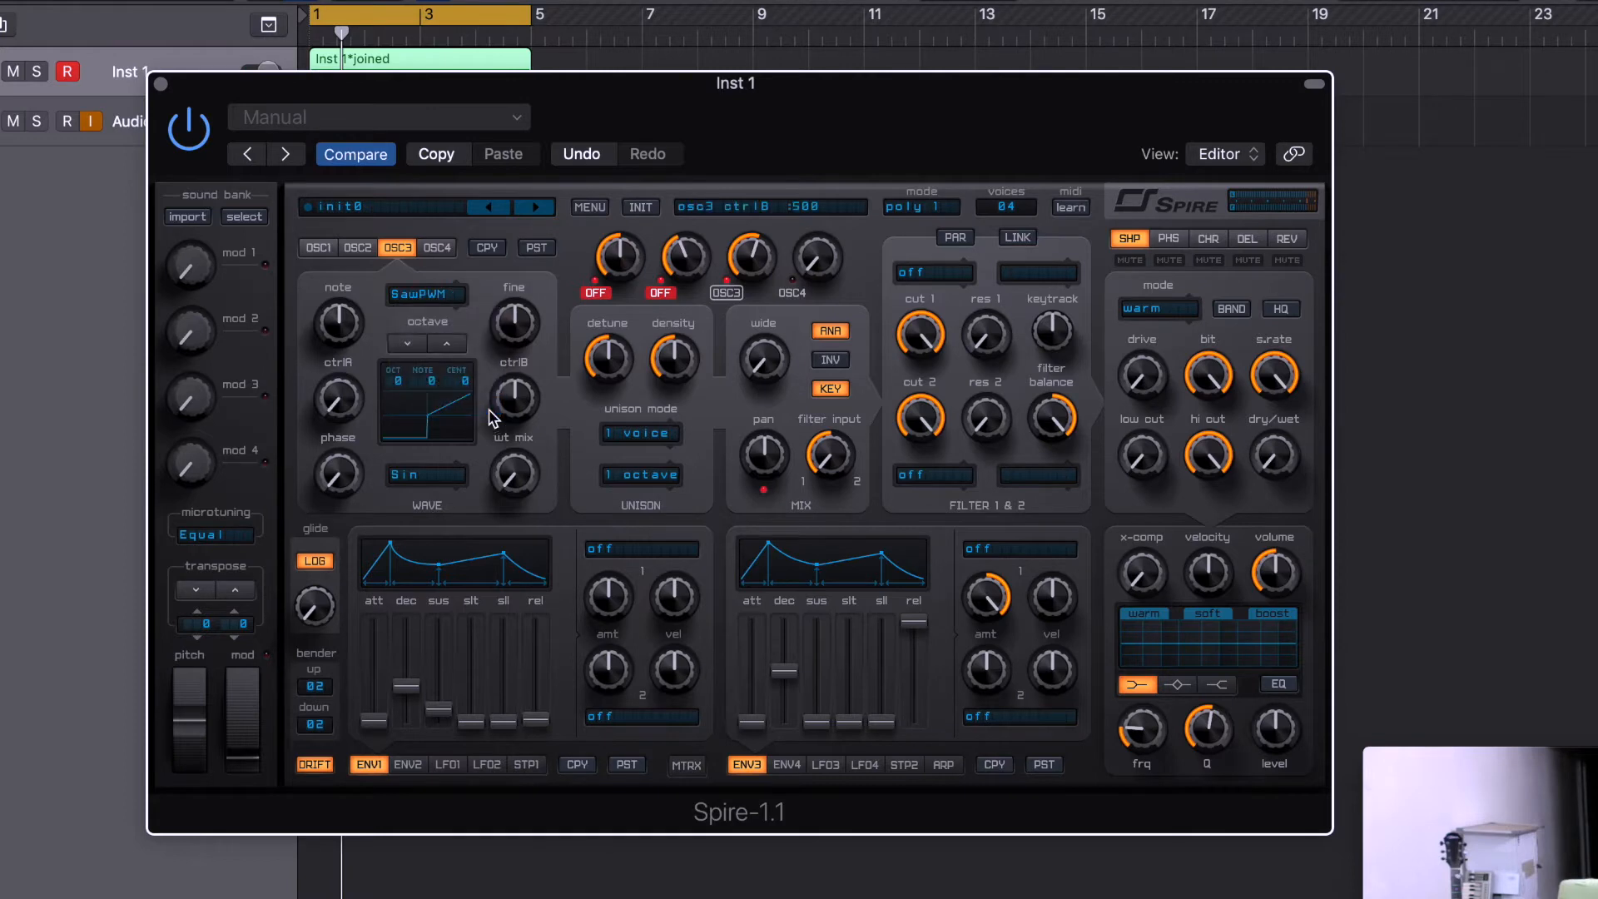
left_click_drag(523, 495, 550, 152)
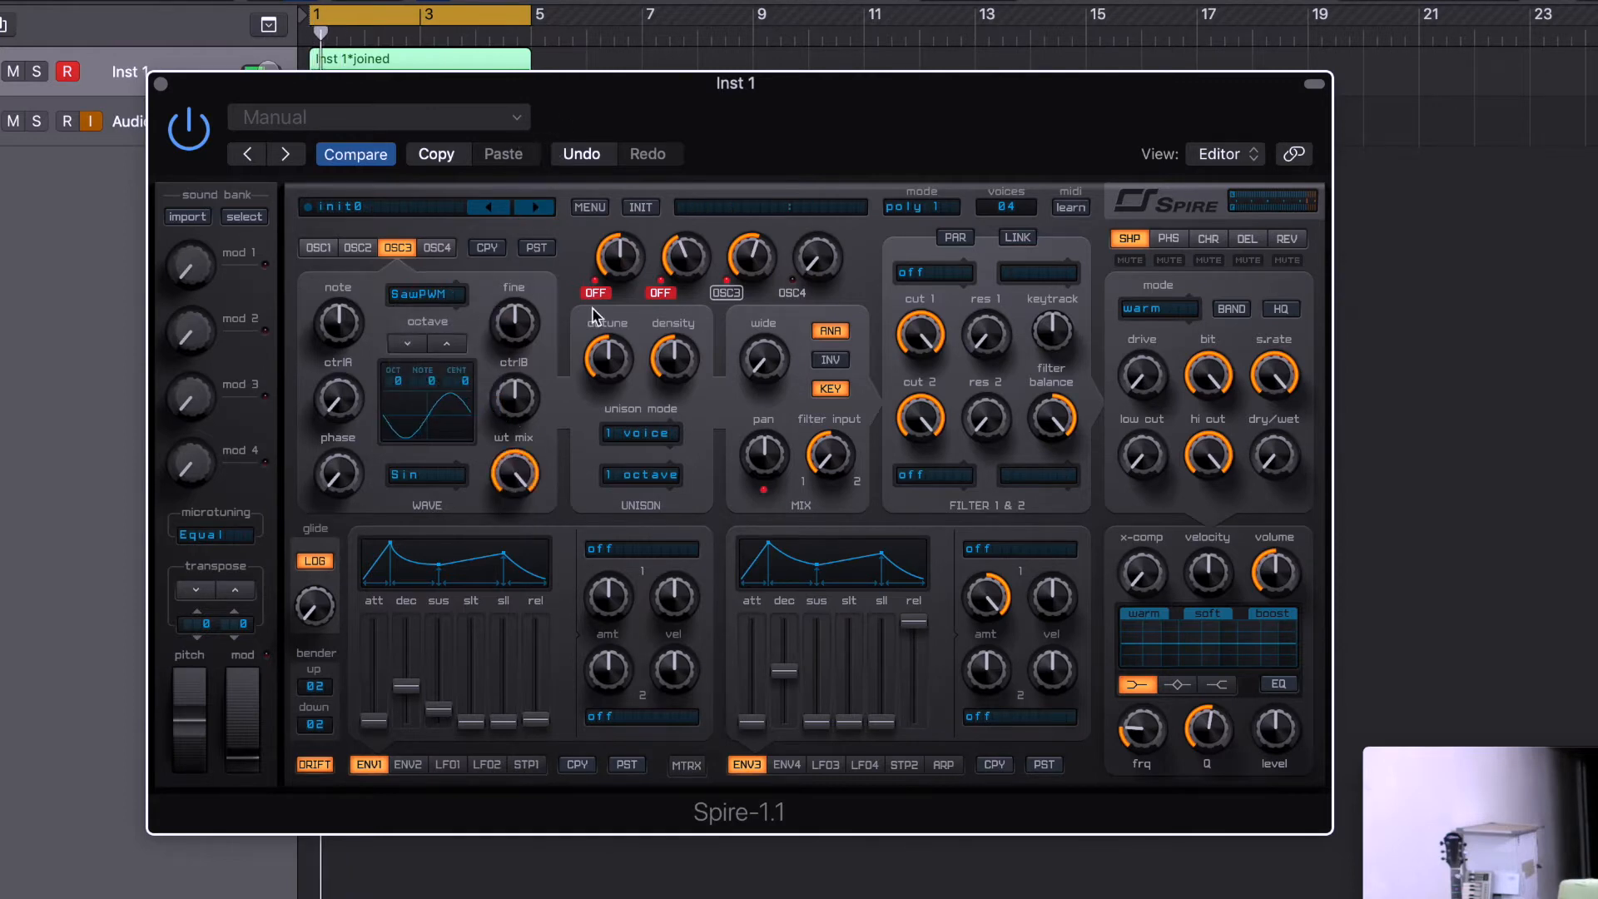
left_click_drag(338, 408, 337, 296)
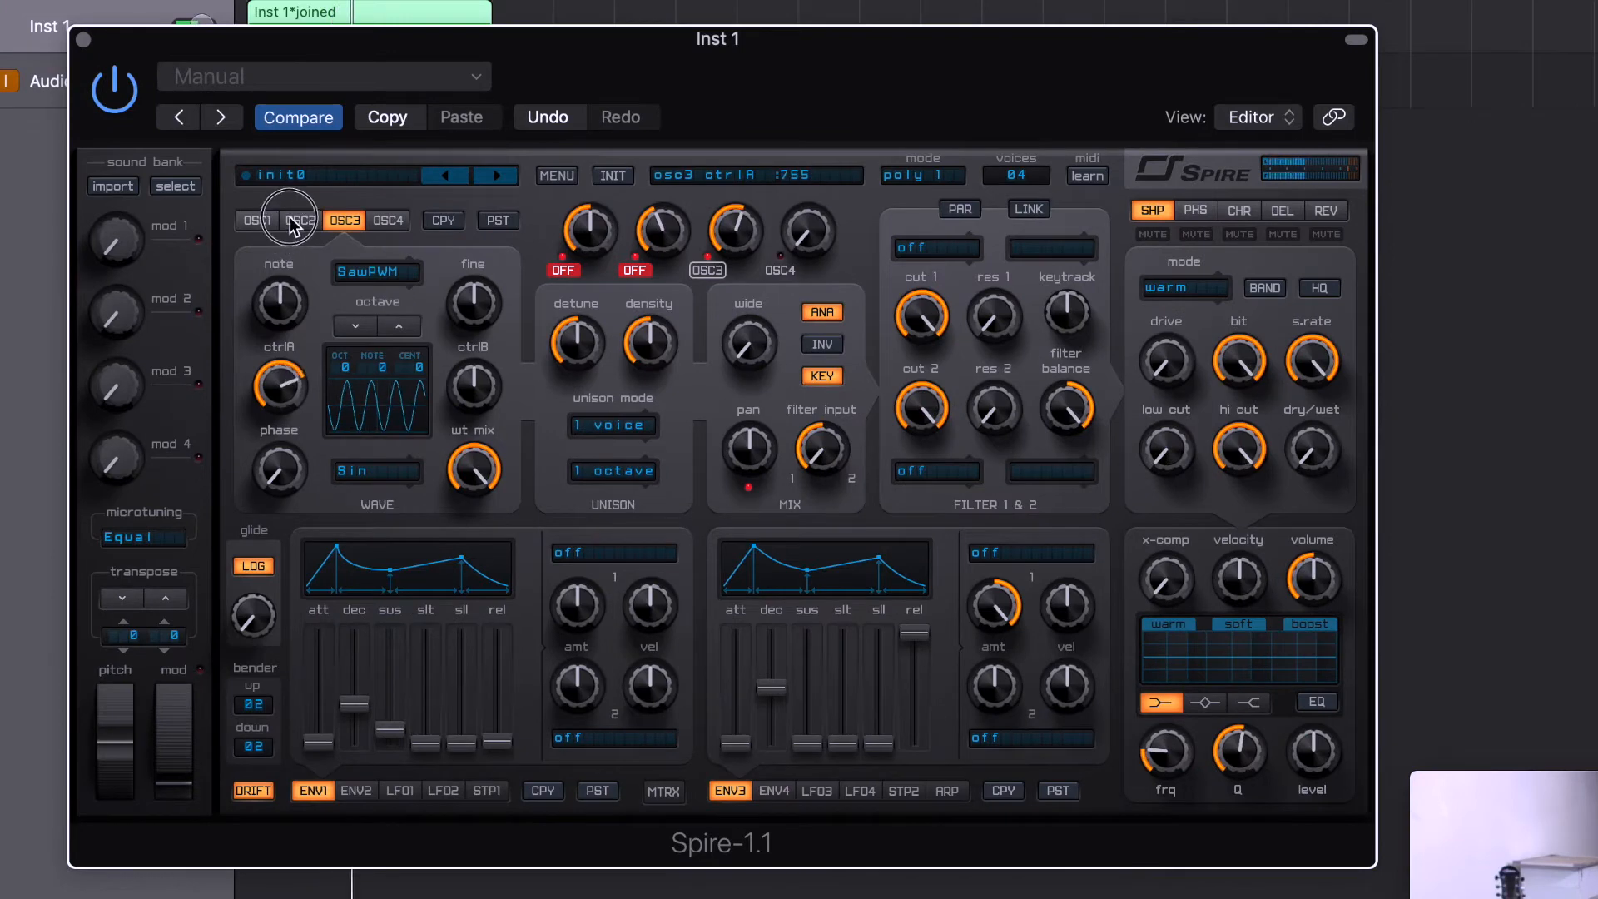
left_click_drag(279, 341, 263, 464)
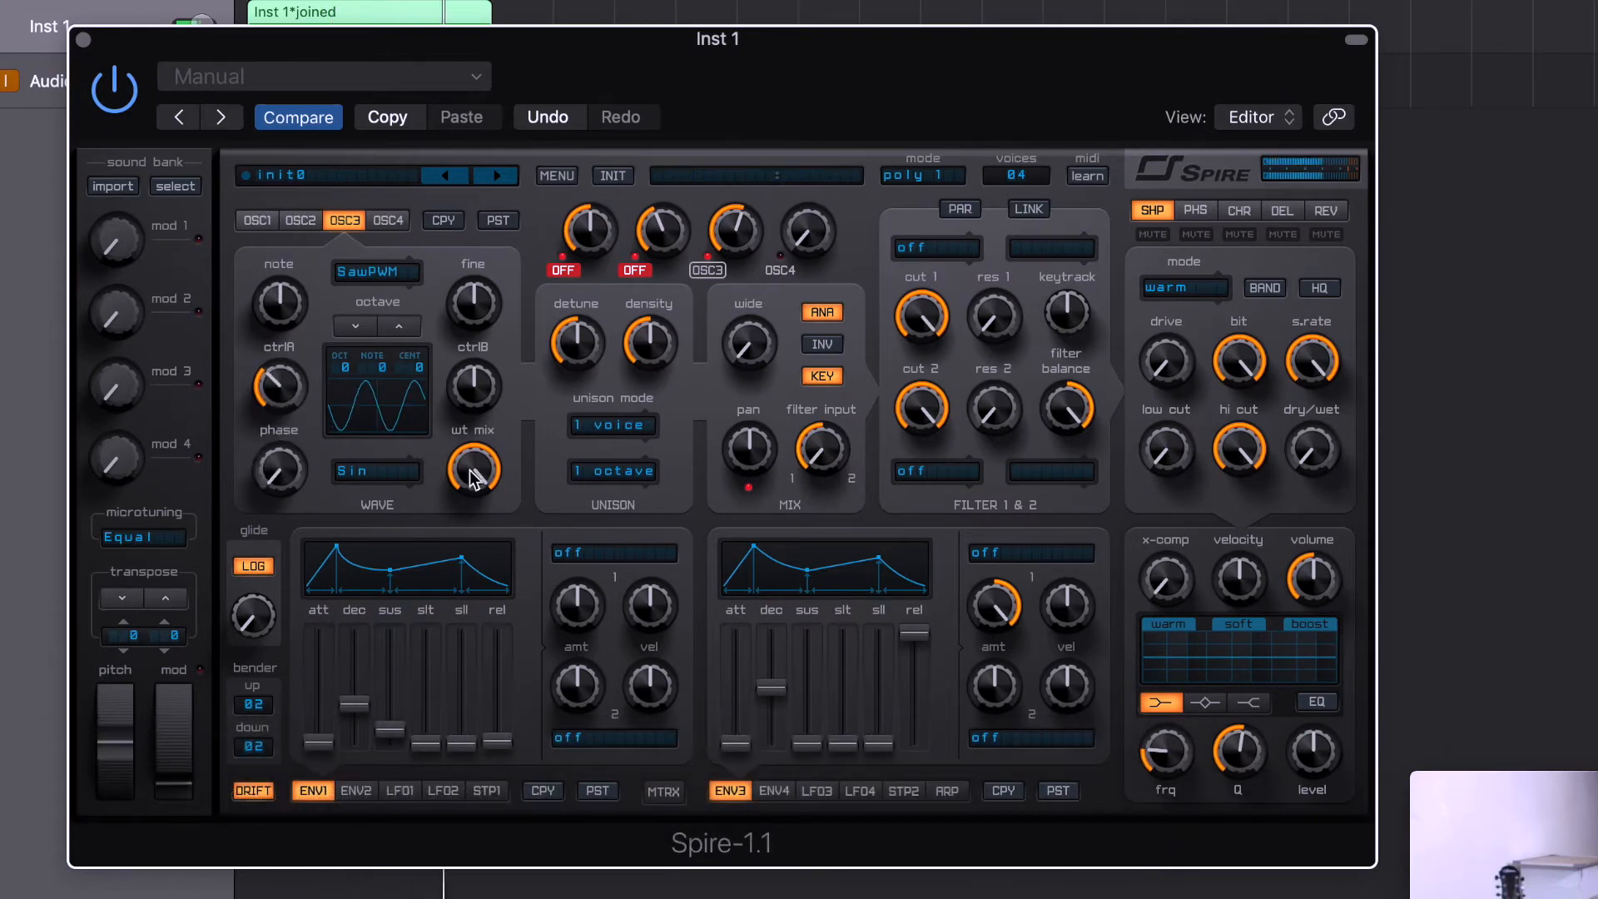
- Raise oscillator 3's ctrlA to about 85 percent, lower its Sin wavetable mix to about three quarters, and set its octave to -1
left_click_drag(309, 402, 305, 336)
mouse_move(483, 471)
left_mouse_down()
mouse_move(457, 571)
mouse_move(493, 408)
mouse_move(476, 446)
left_mouse_up()
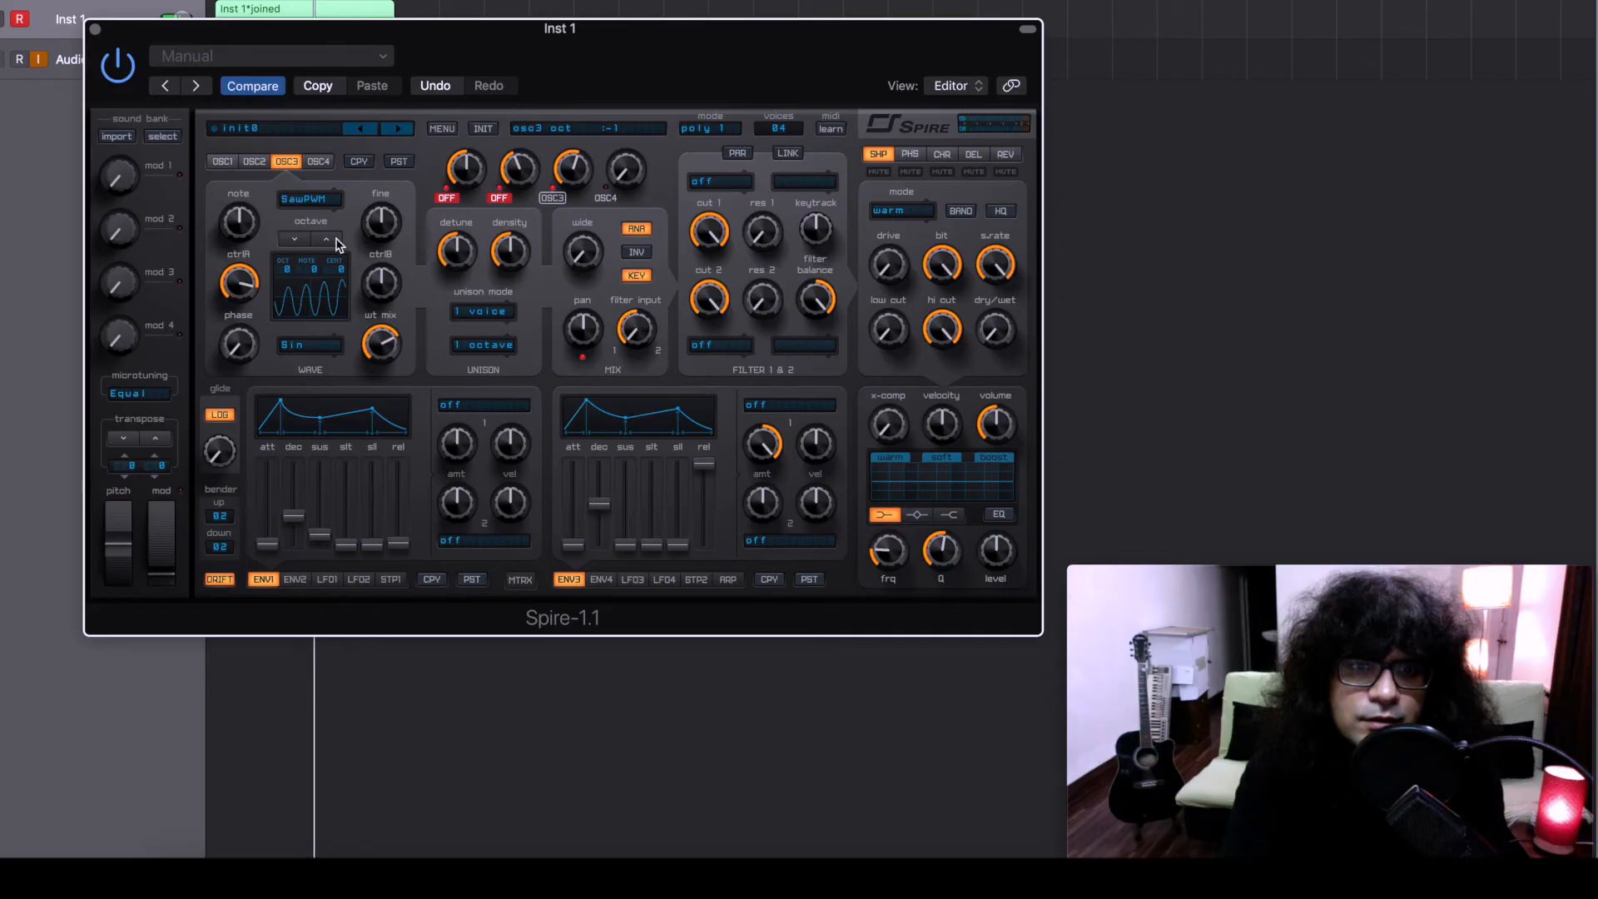
left_click(336, 241)
left_click(297, 241)
- Unmute oscillators 1 and 2 and raise oscillator 3's mix level slightly
left_click(499, 197)
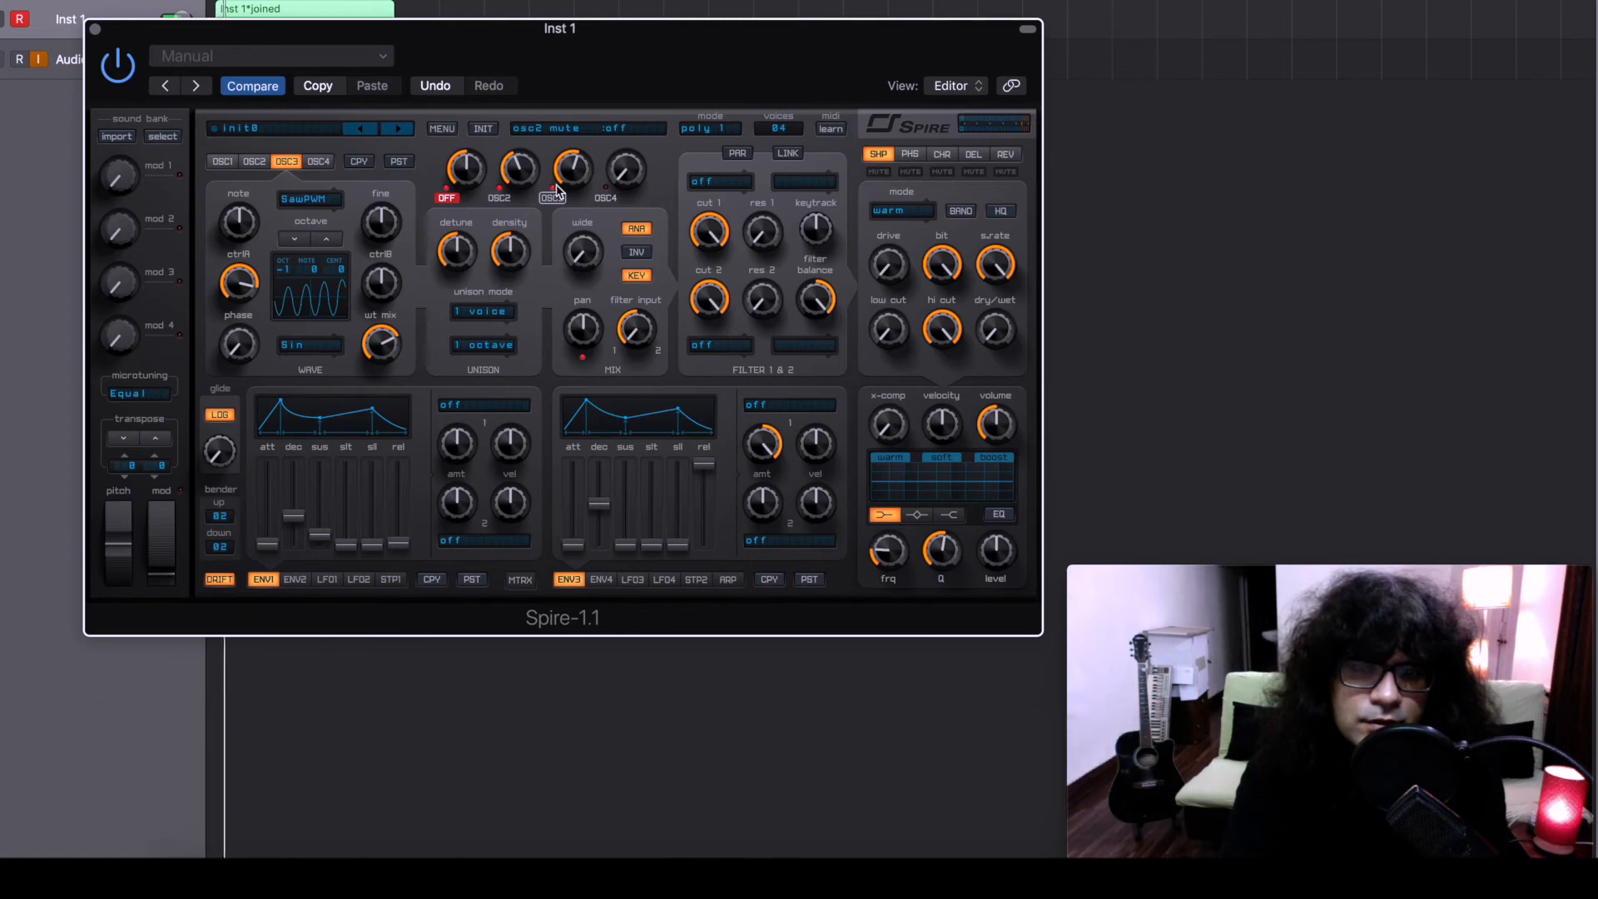
left_click(447, 198)
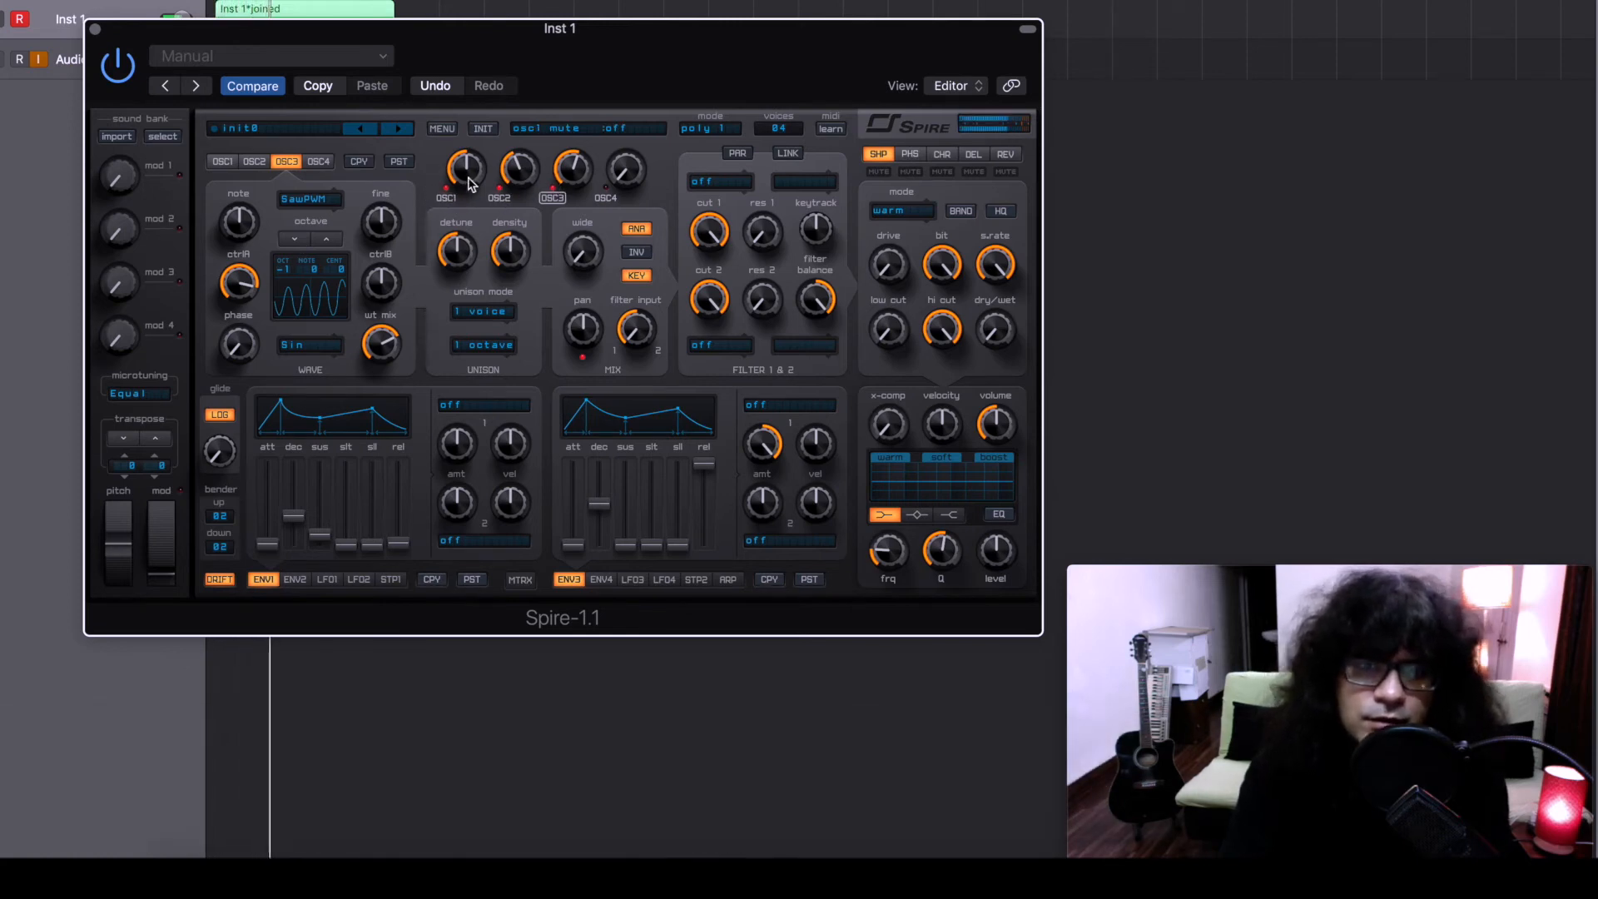
mouse_move(571, 173)
left_mouse_down()
mouse_move(557, 295)
mouse_move(579, 170)
left_mouse_up()
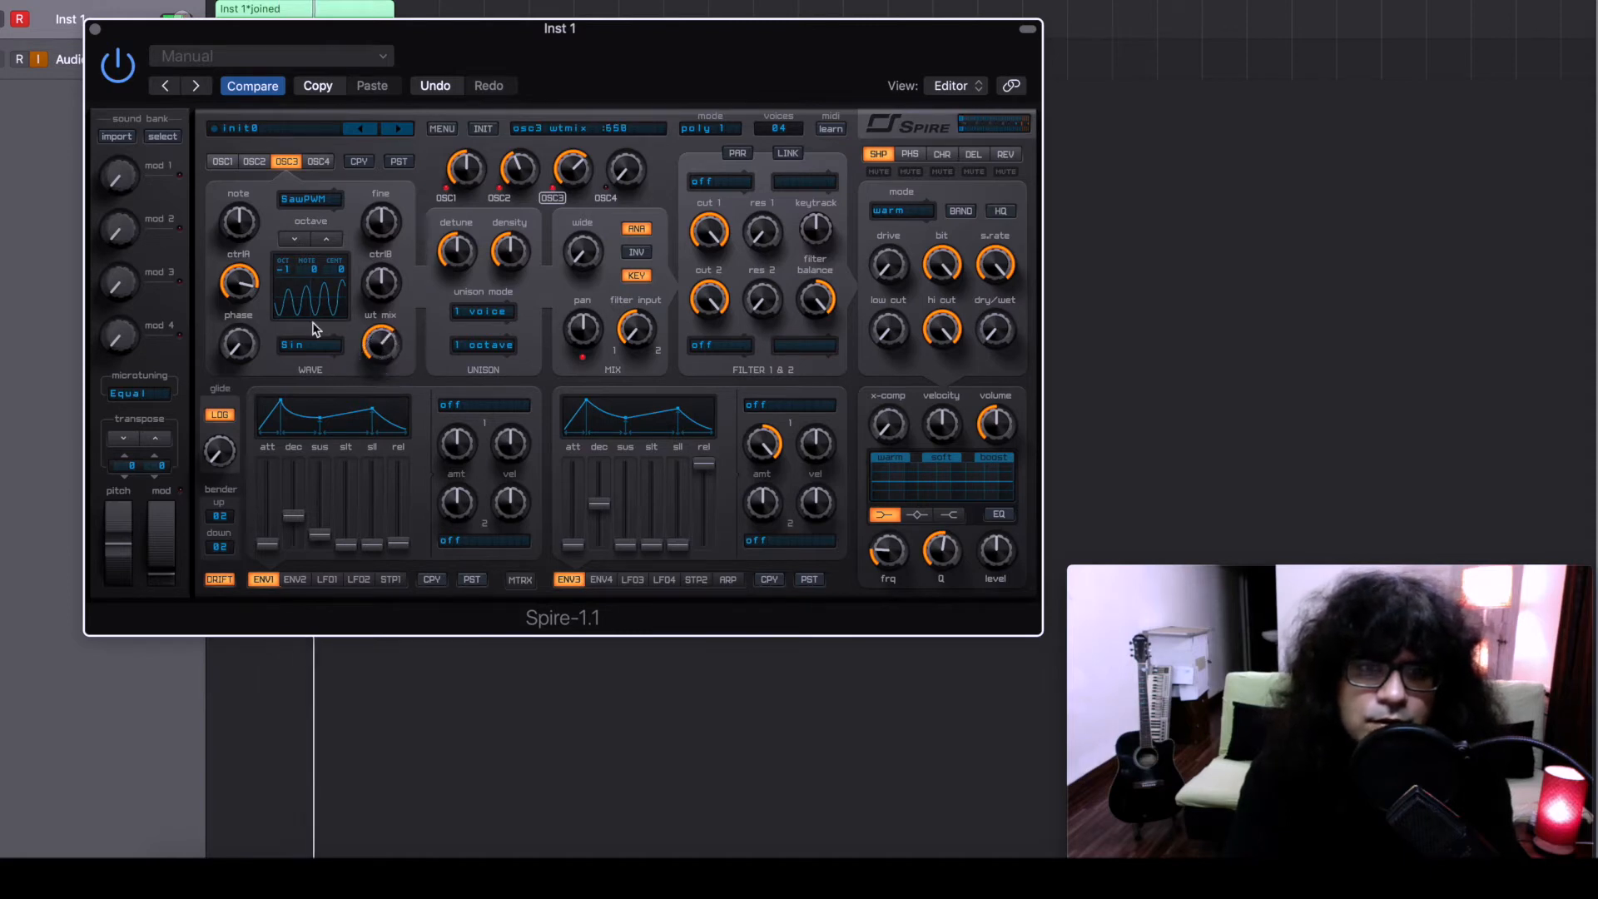
- Fine-tune oscillator 3 with ctrlA at about 935 and the wavetable mix just above half, with oscillators 1 and 2 unmuted
mouse_move(239, 310)
left_mouse_down()
mouse_move(237, 324)
mouse_move(243, 281)
left_mouse_up()
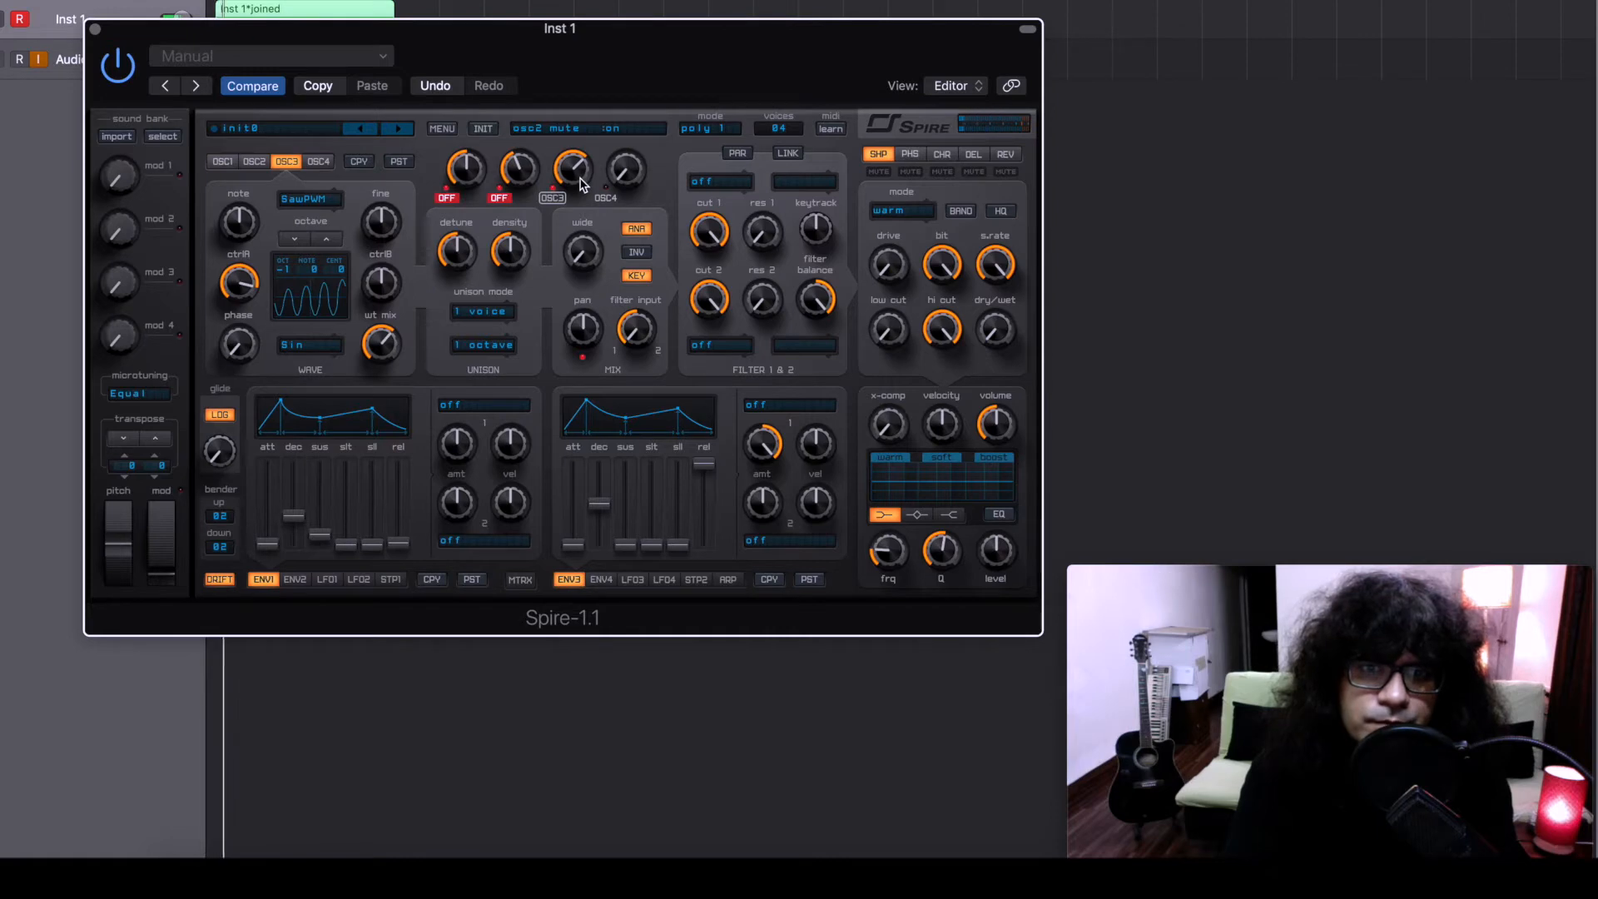
left_click_drag(380, 325, 381, 268)
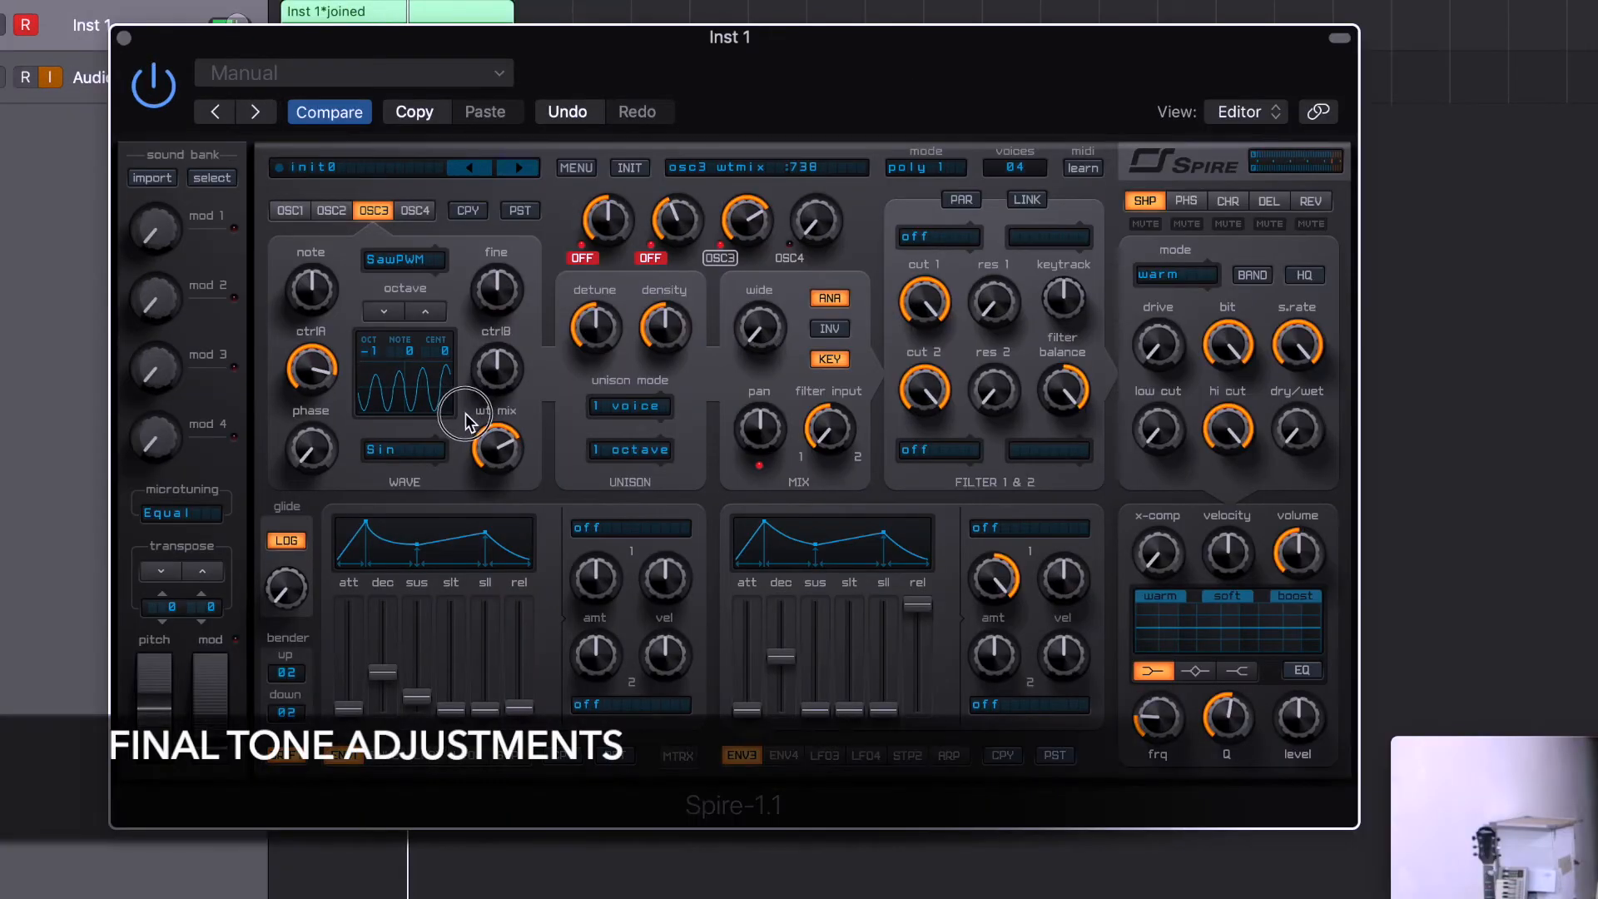
left_click_drag(286, 371, 293, 362)
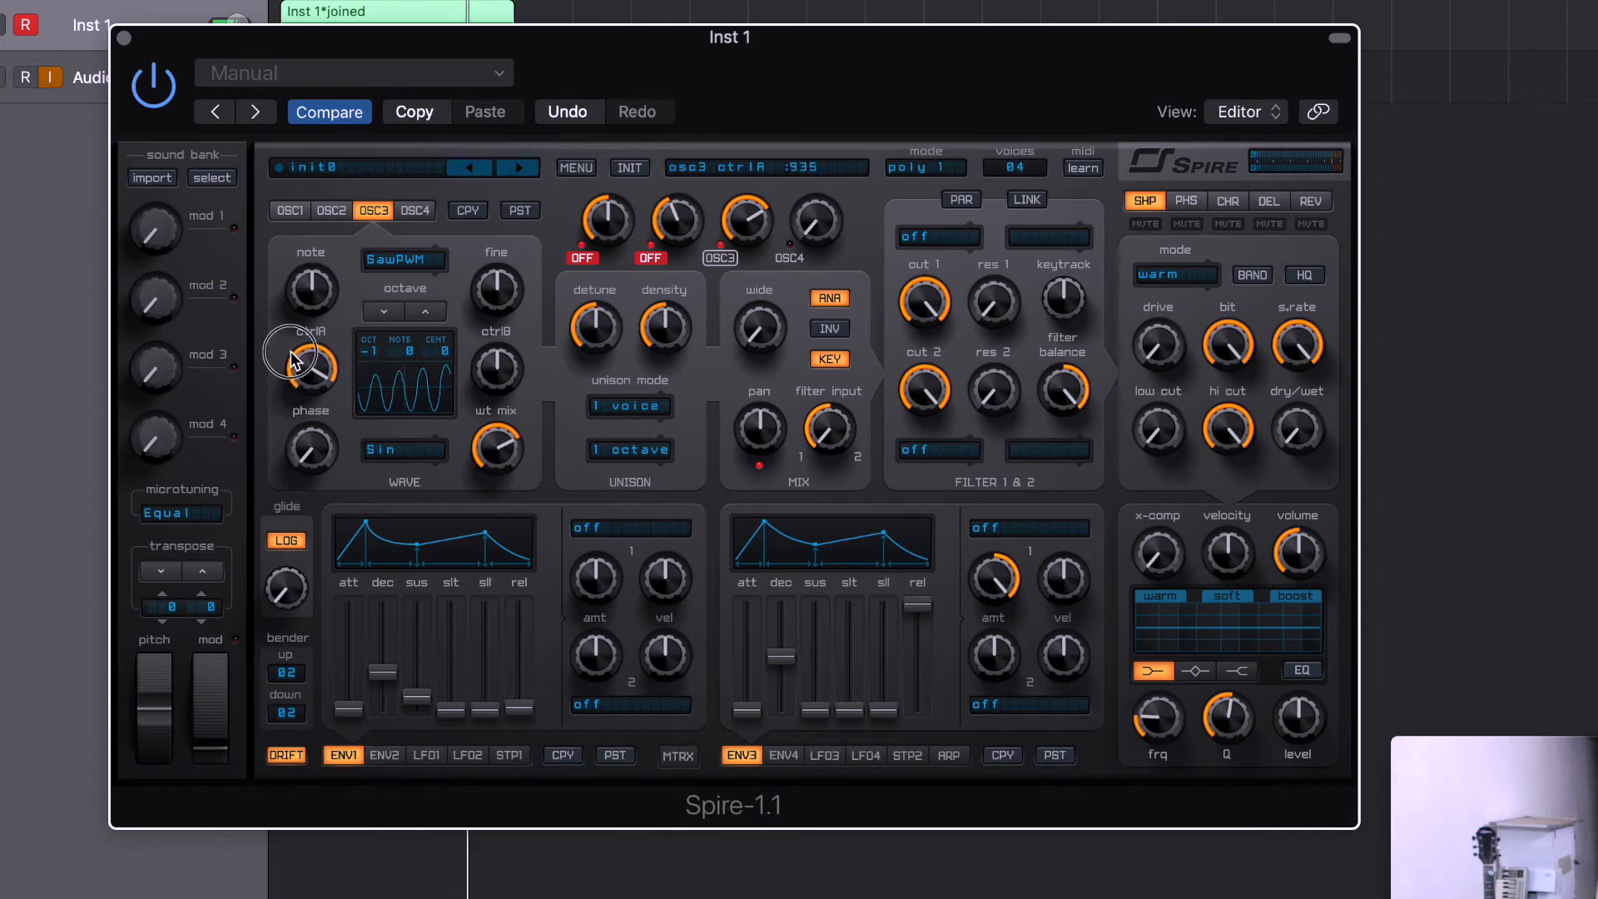
left_click_drag(487, 527, 501, 468)
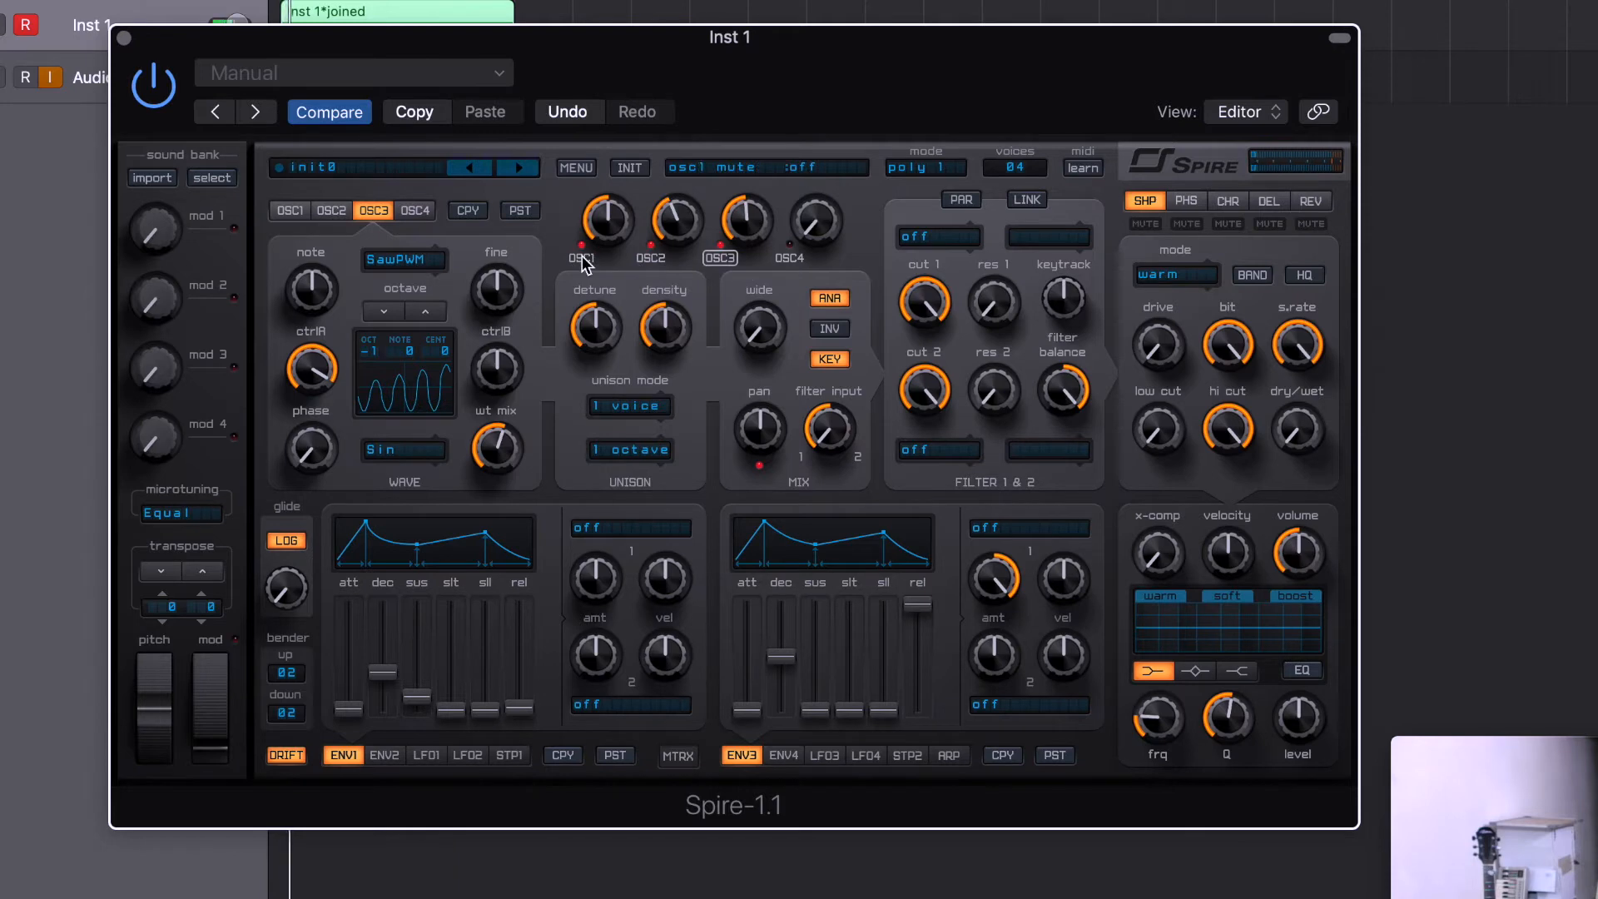
left_click(669, 221)
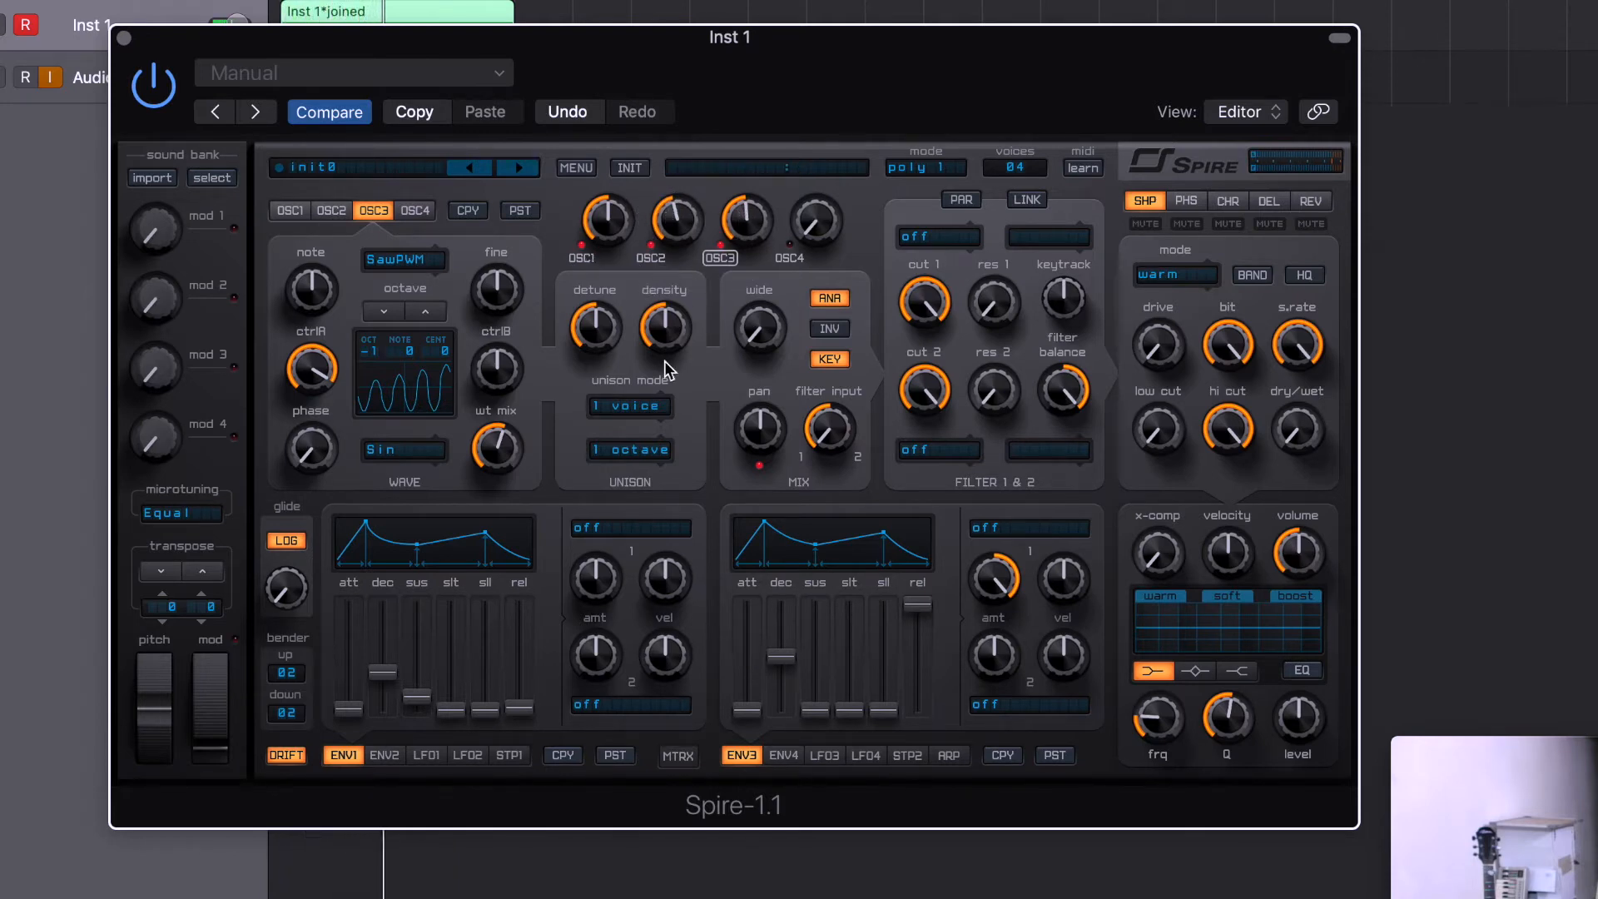
- Route envelope 1 to Cutoff 1 with amount and velocity fully up, lower filter 1's cutoff, and set envelope 1's sustain to about 151
left_click(629, 529)
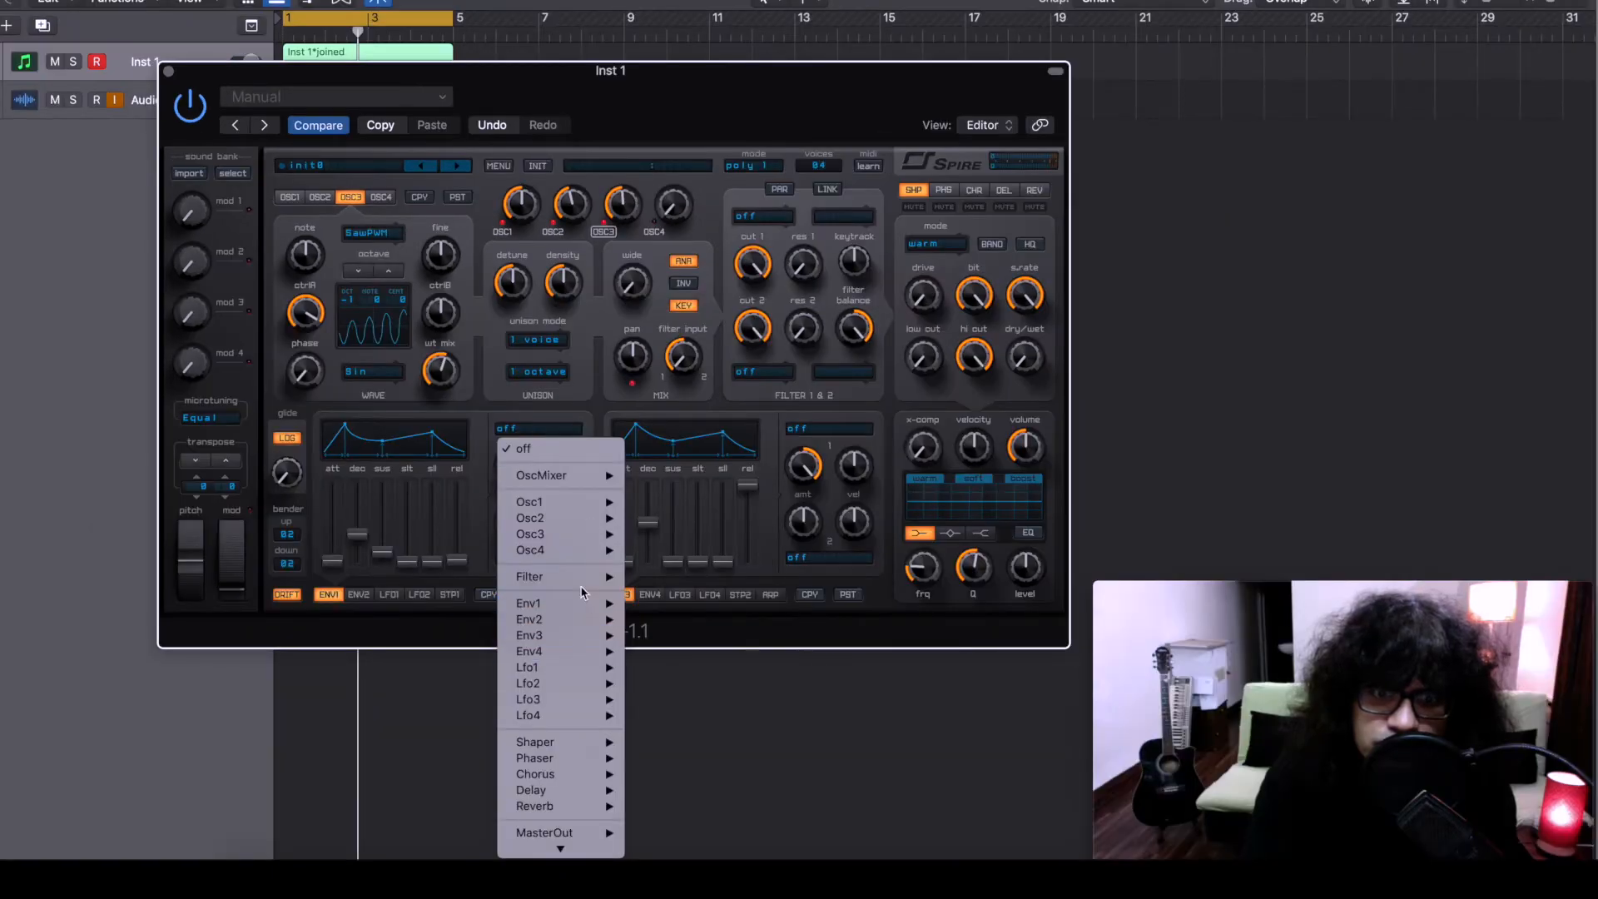
mouse_move(680, 739)
left_click(664, 576)
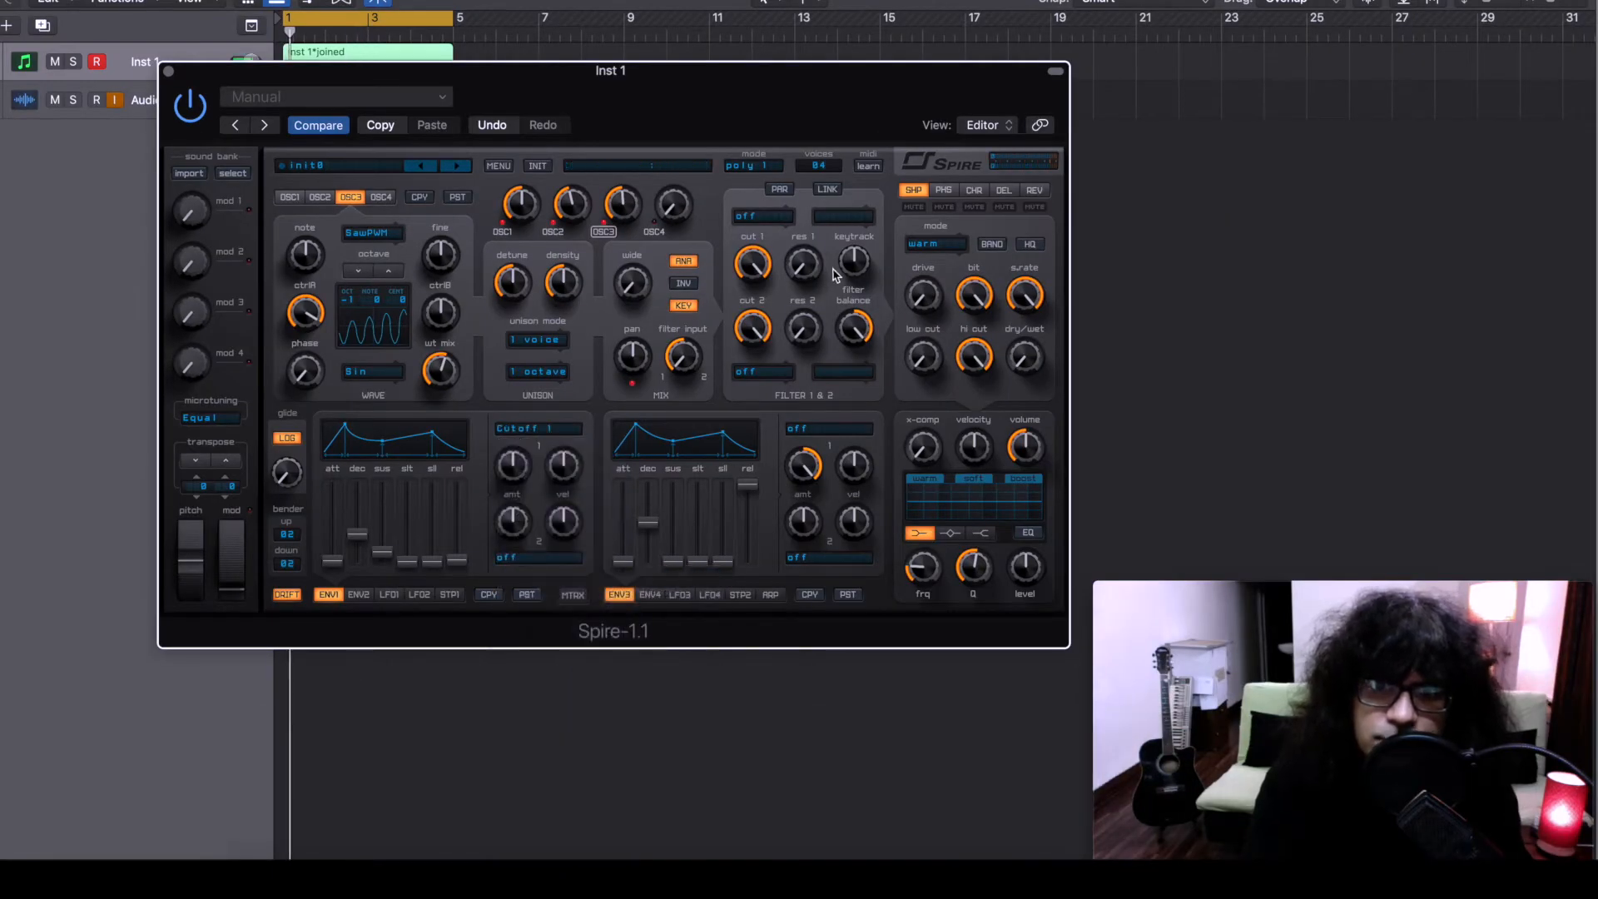
left_click_drag(763, 265, 749, 289)
left_click_drag(526, 465, 537, 397)
left_click_drag(569, 476, 599, 311)
mouse_move(746, 266)
left_mouse_down()
mouse_move(742, 292)
mouse_move(749, 240)
mouse_move(732, 265)
left_mouse_up()
mouse_move(383, 556)
left_mouse_down()
mouse_move(385, 571)
mouse_move(357, 561)
mouse_move(357, 535)
mouse_move(382, 549)
left_mouse_up()
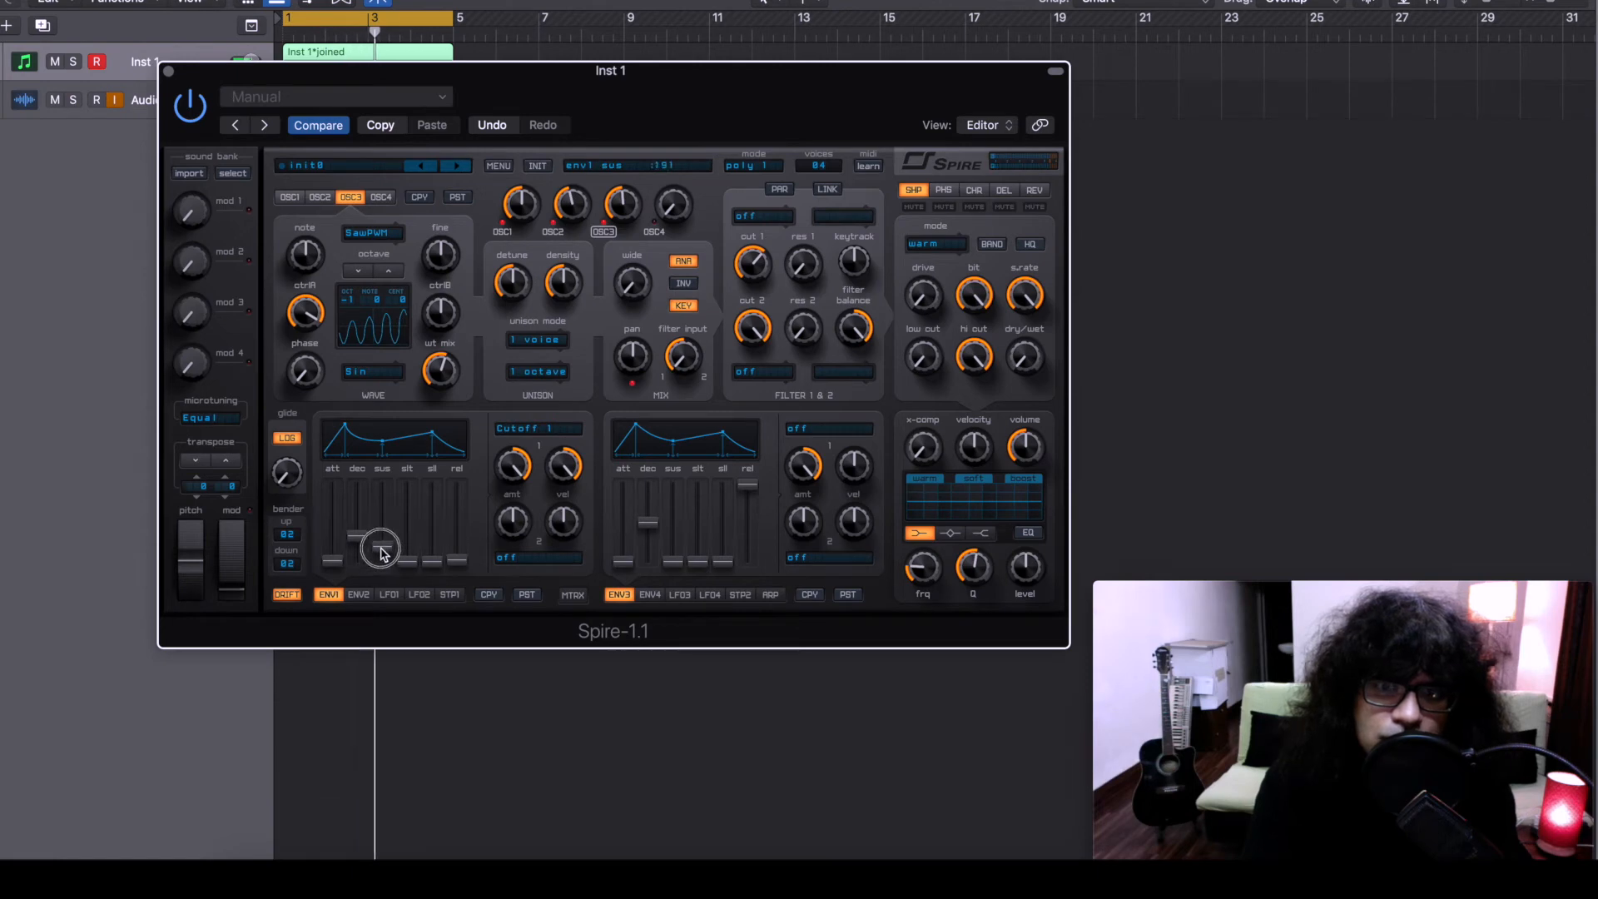
- Set filter 1 to the perfecto type with its cutoff just above half, and adjust envelope 1 to less sustain and a decay of 377
left_click(763, 216)
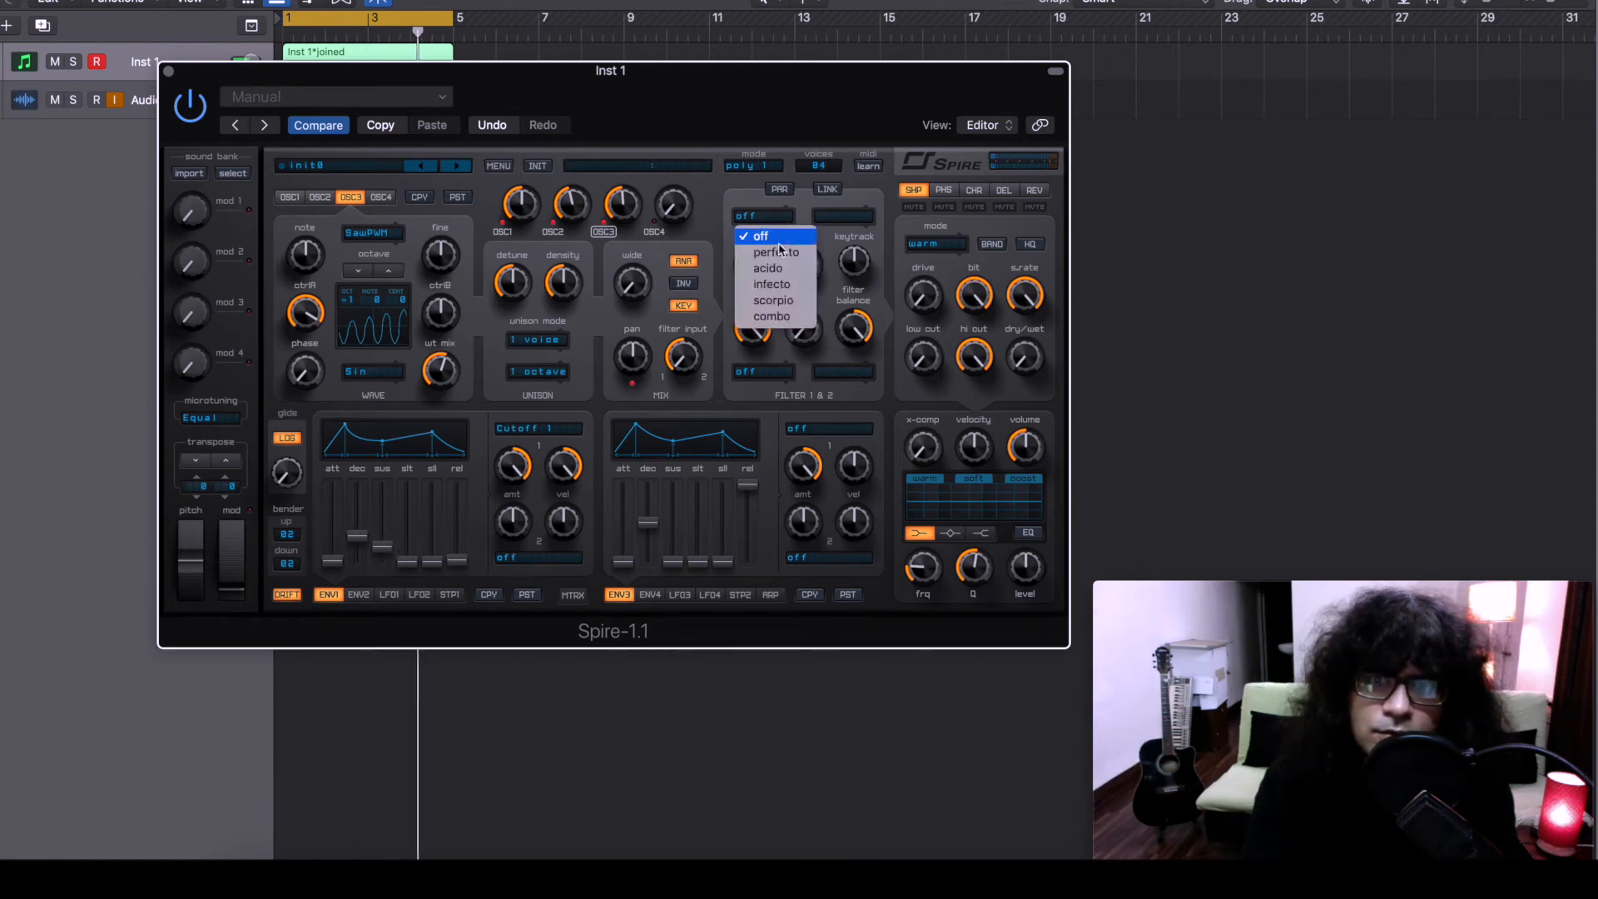
left_click(766, 225)
left_click_drag(747, 279, 733, 274)
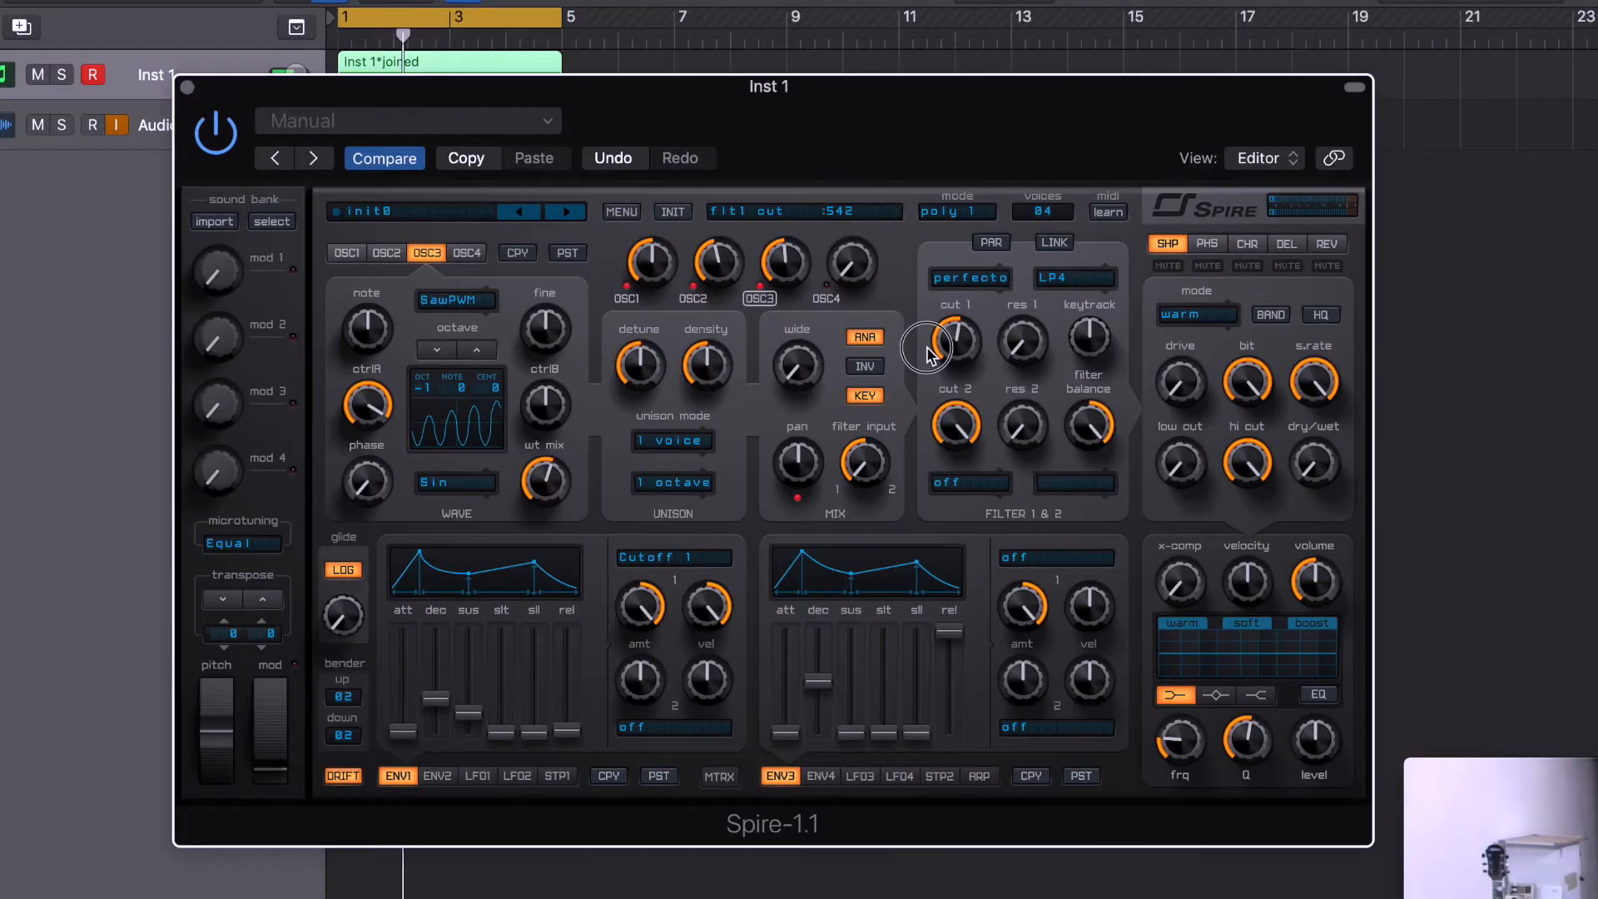
left_click_drag(927, 348, 928, 345)
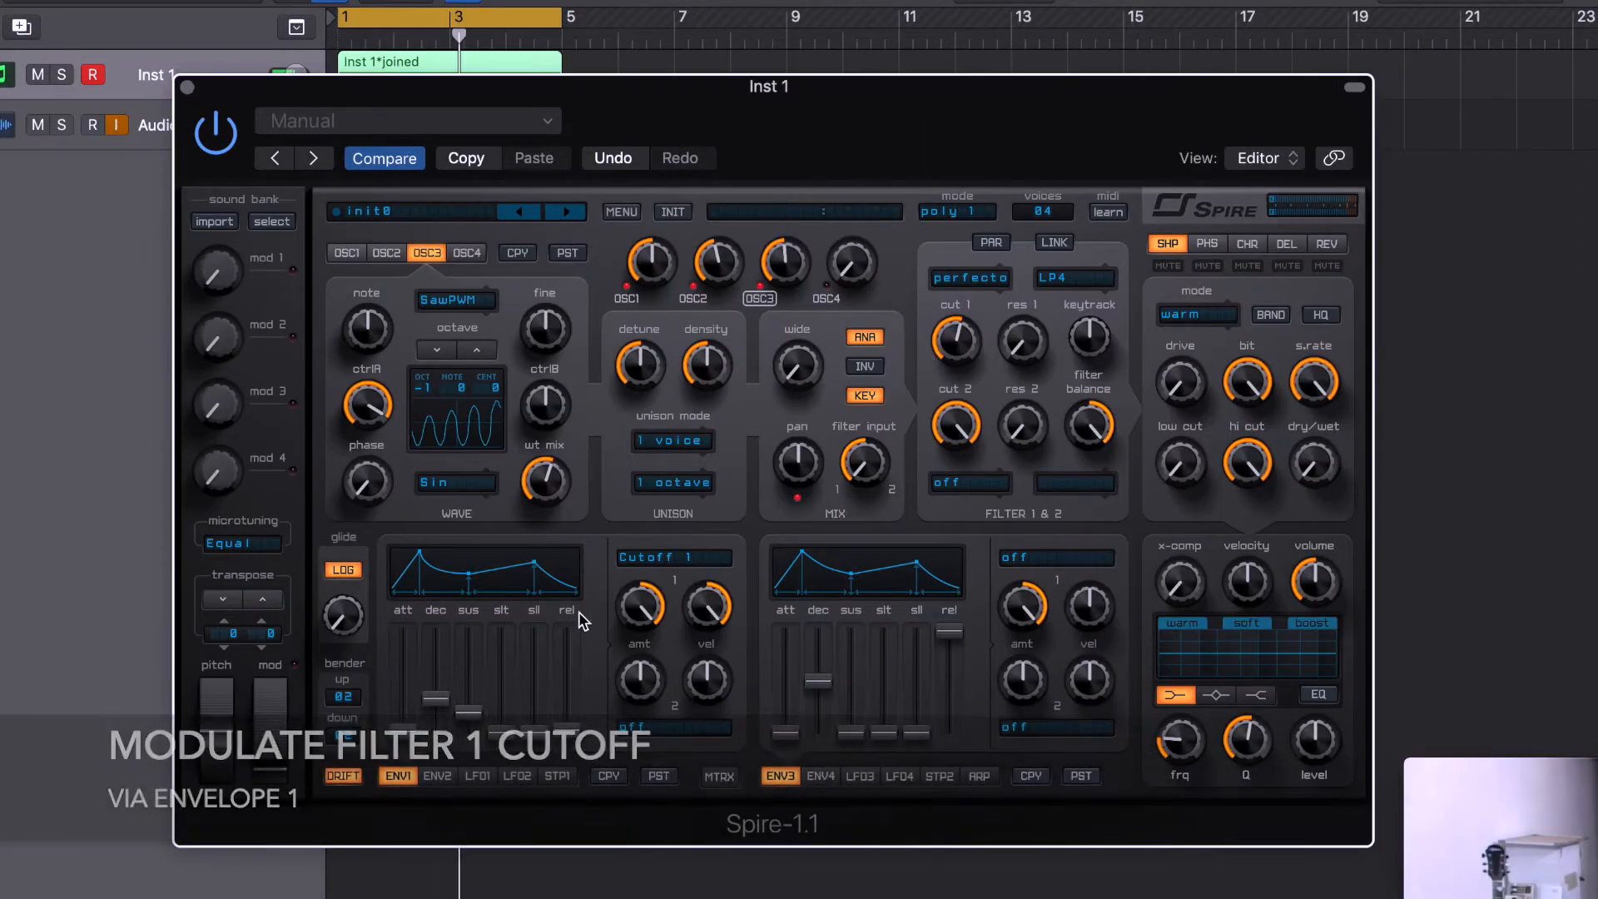
left_click_drag(476, 709, 442, 708)
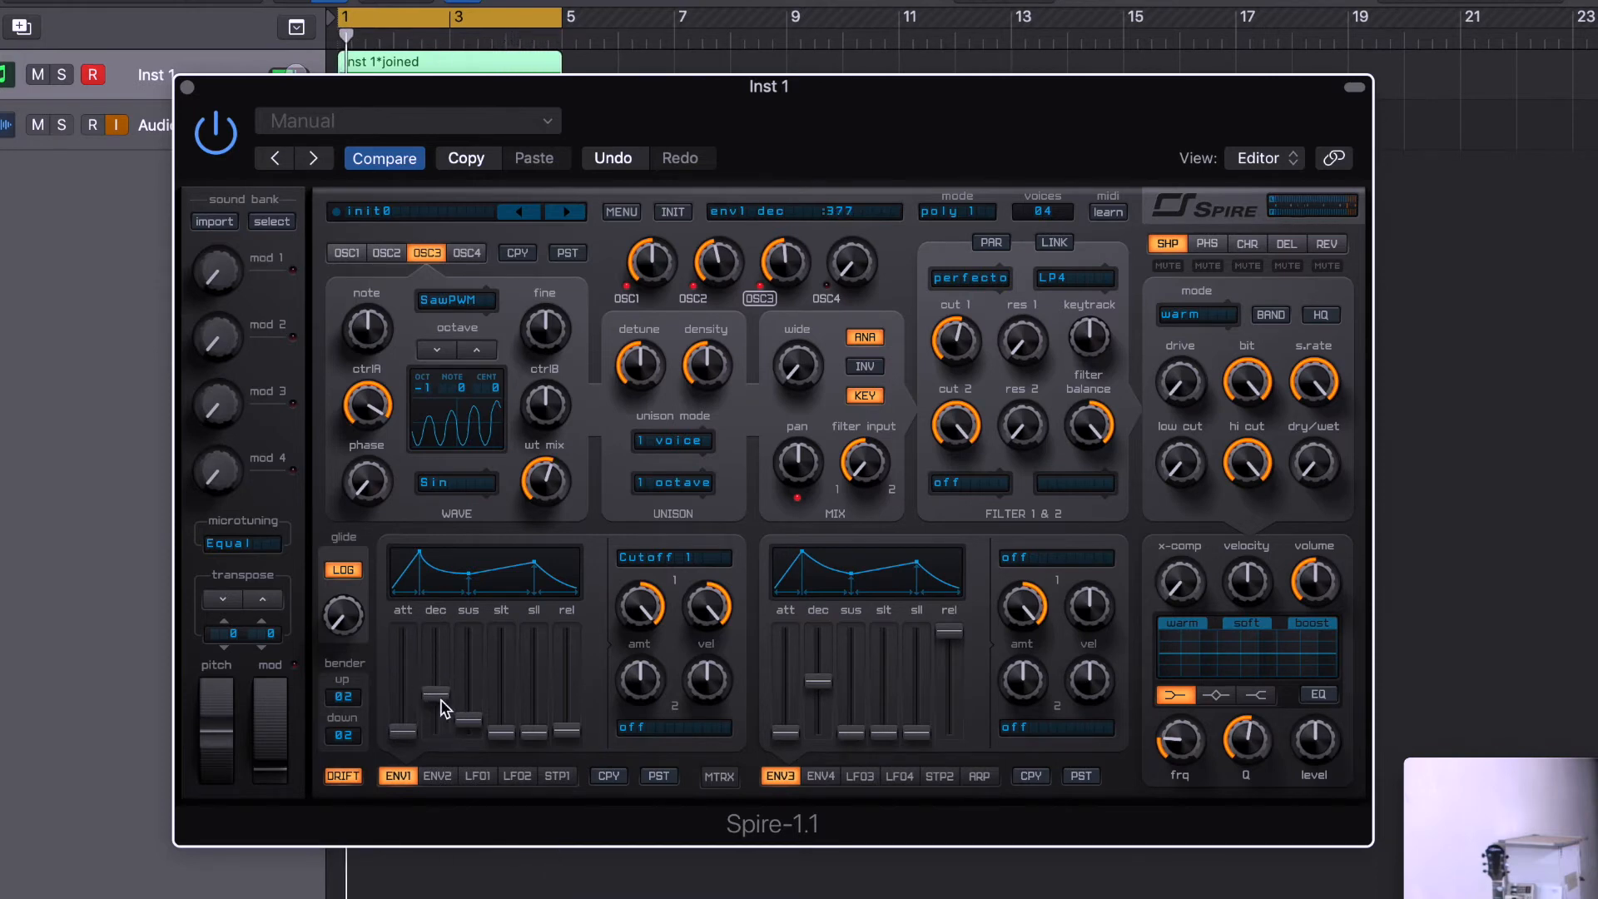
- Rebalance the oscillator mix by lowering oscillator 3's level and raising those of oscillators 1 and 2
left_click_drag(780, 258, 774, 289)
left_click_drag(648, 261, 652, 236)
left_click_drag(728, 260, 734, 227)
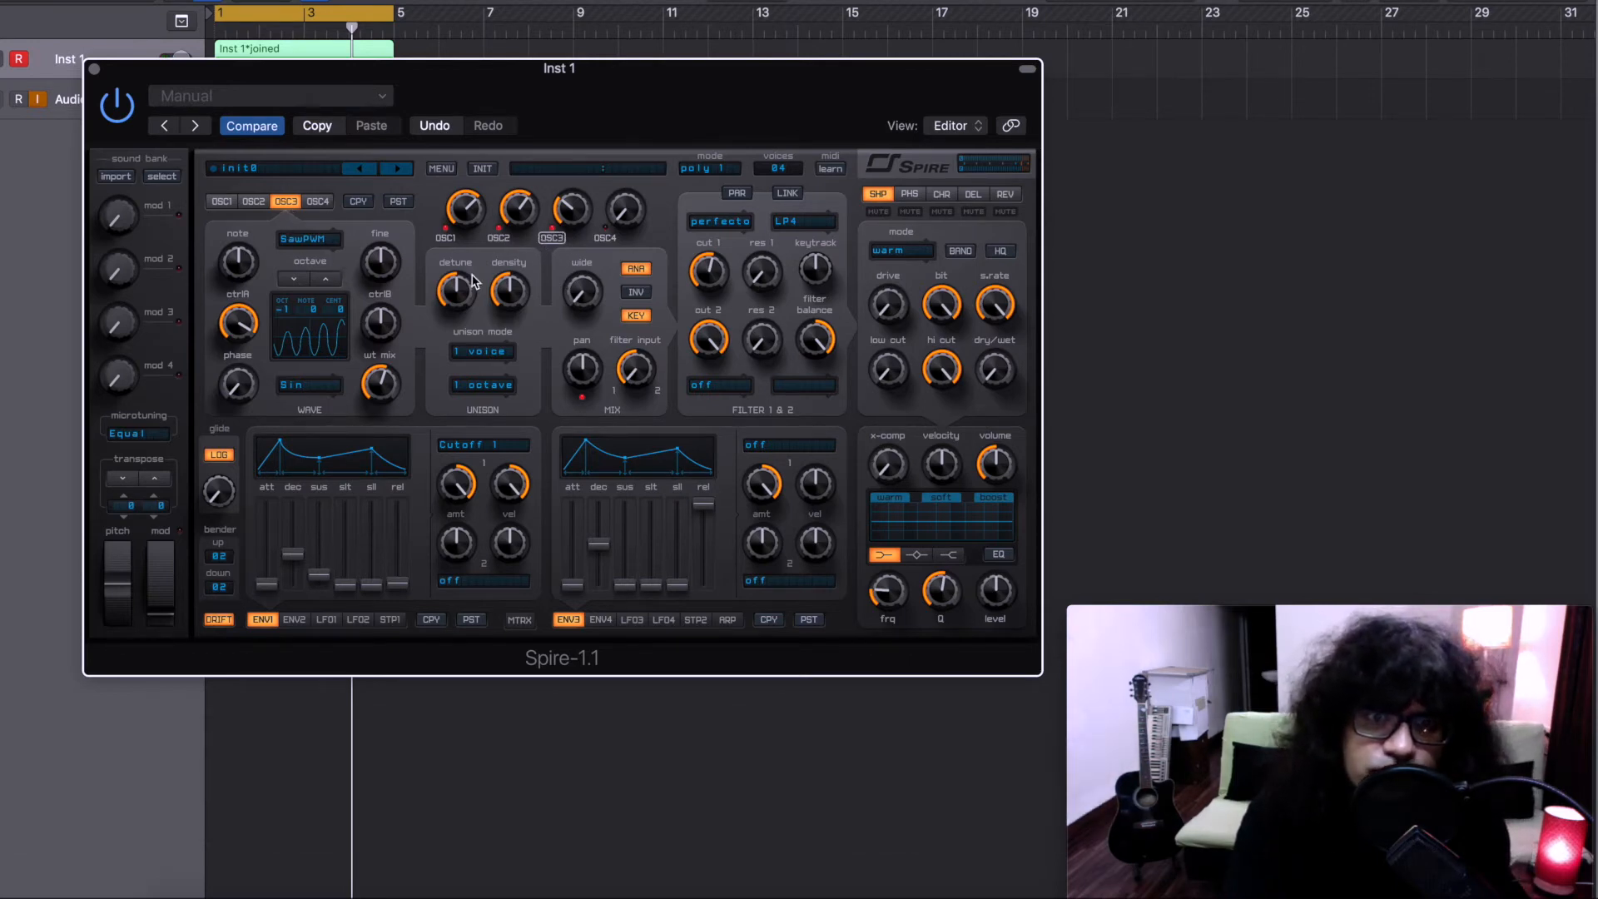
- Set oscillator 3's unison to 9 voices at 1 octave and turn its wide control fully up, with oscillators 1 and 2 muted
left_click(491, 385)
left_click(525, 372)
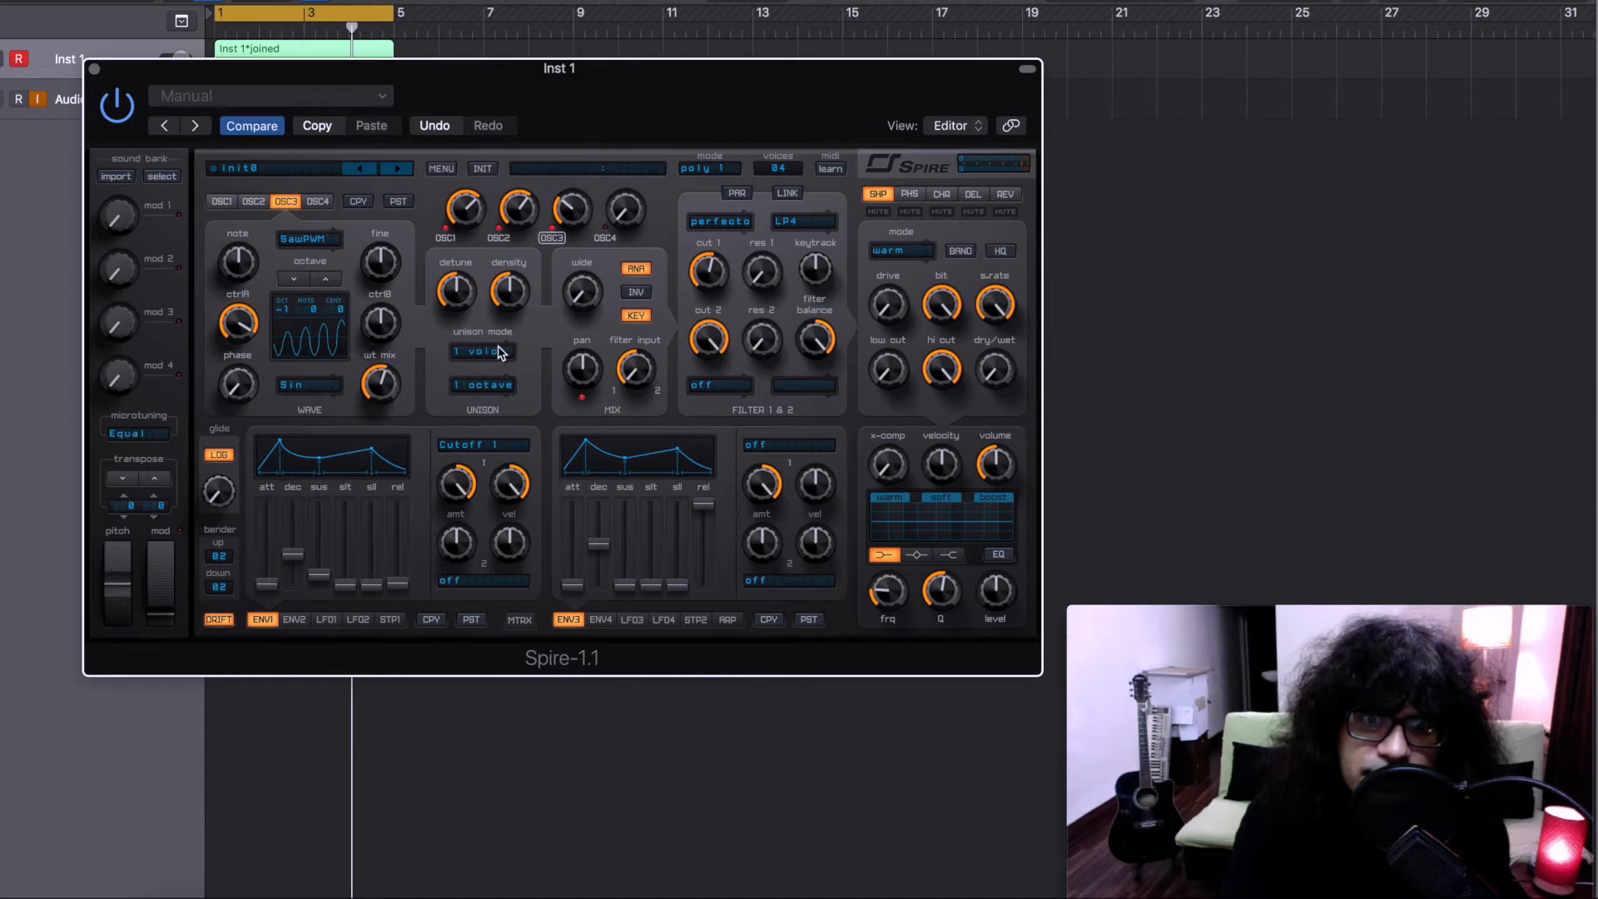
left_click(498, 351)
left_click(515, 518)
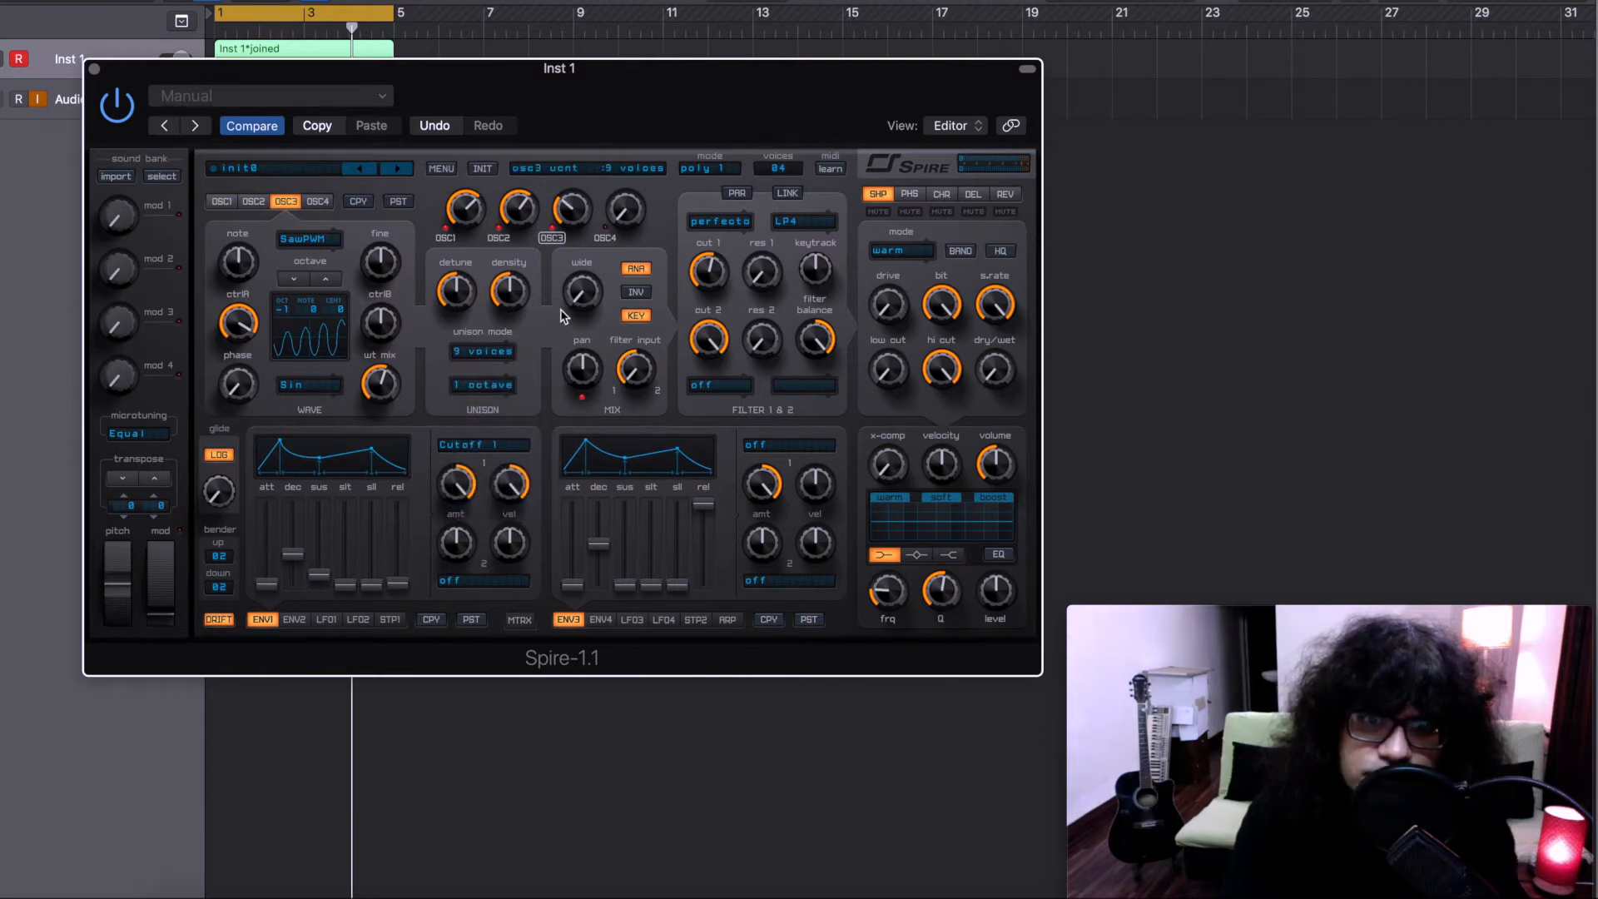
left_click(509, 239)
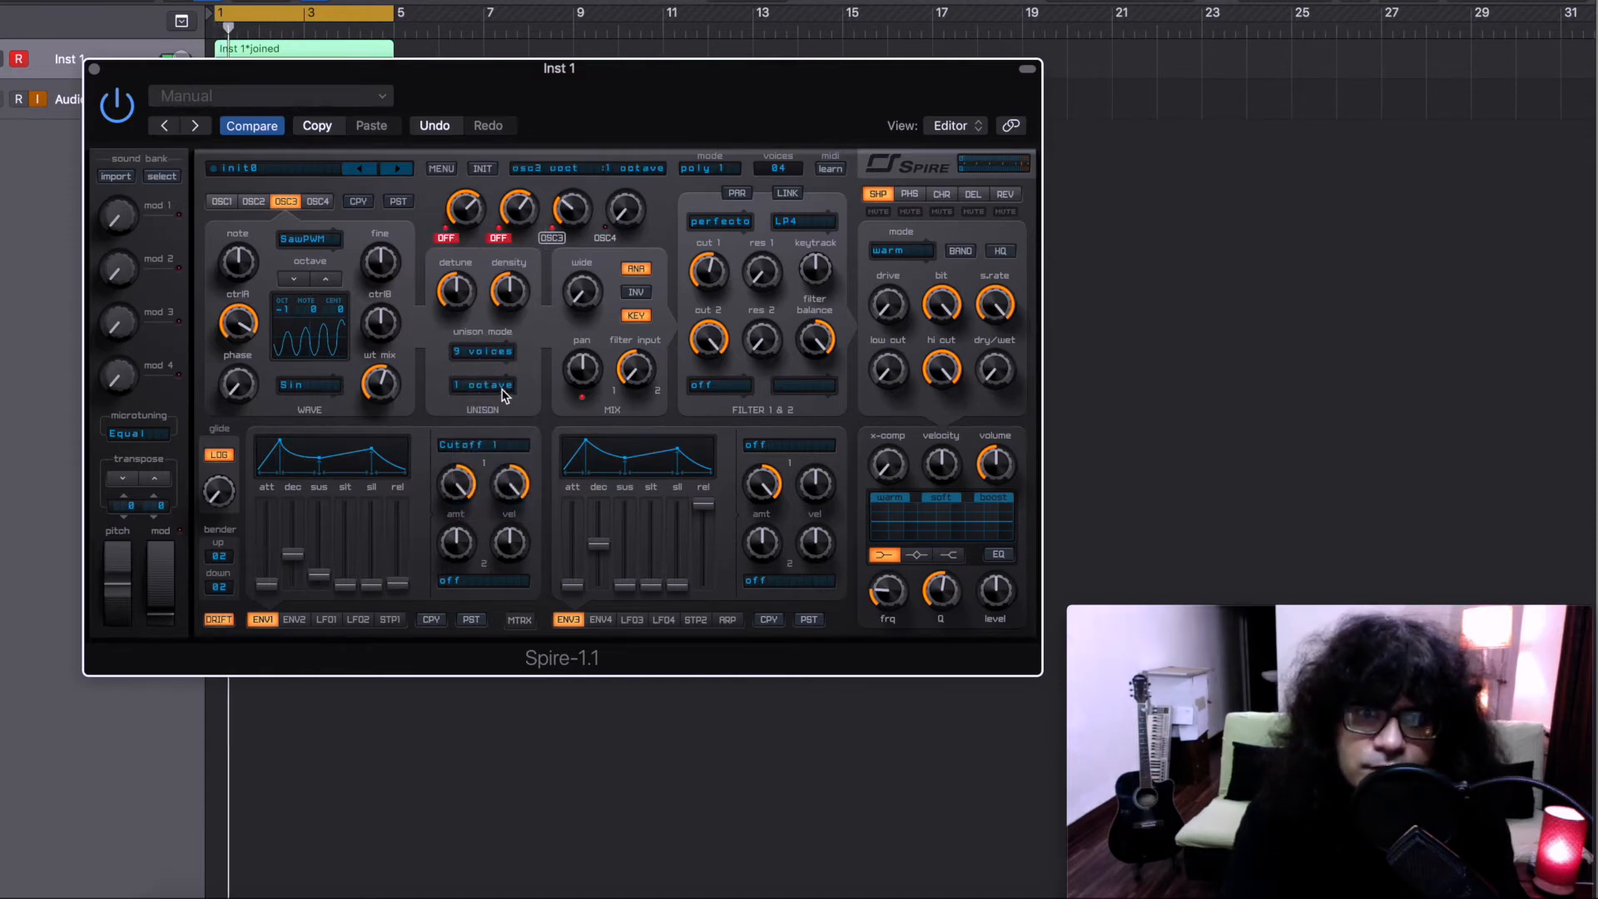
left_click_drag(590, 294, 613, 129)
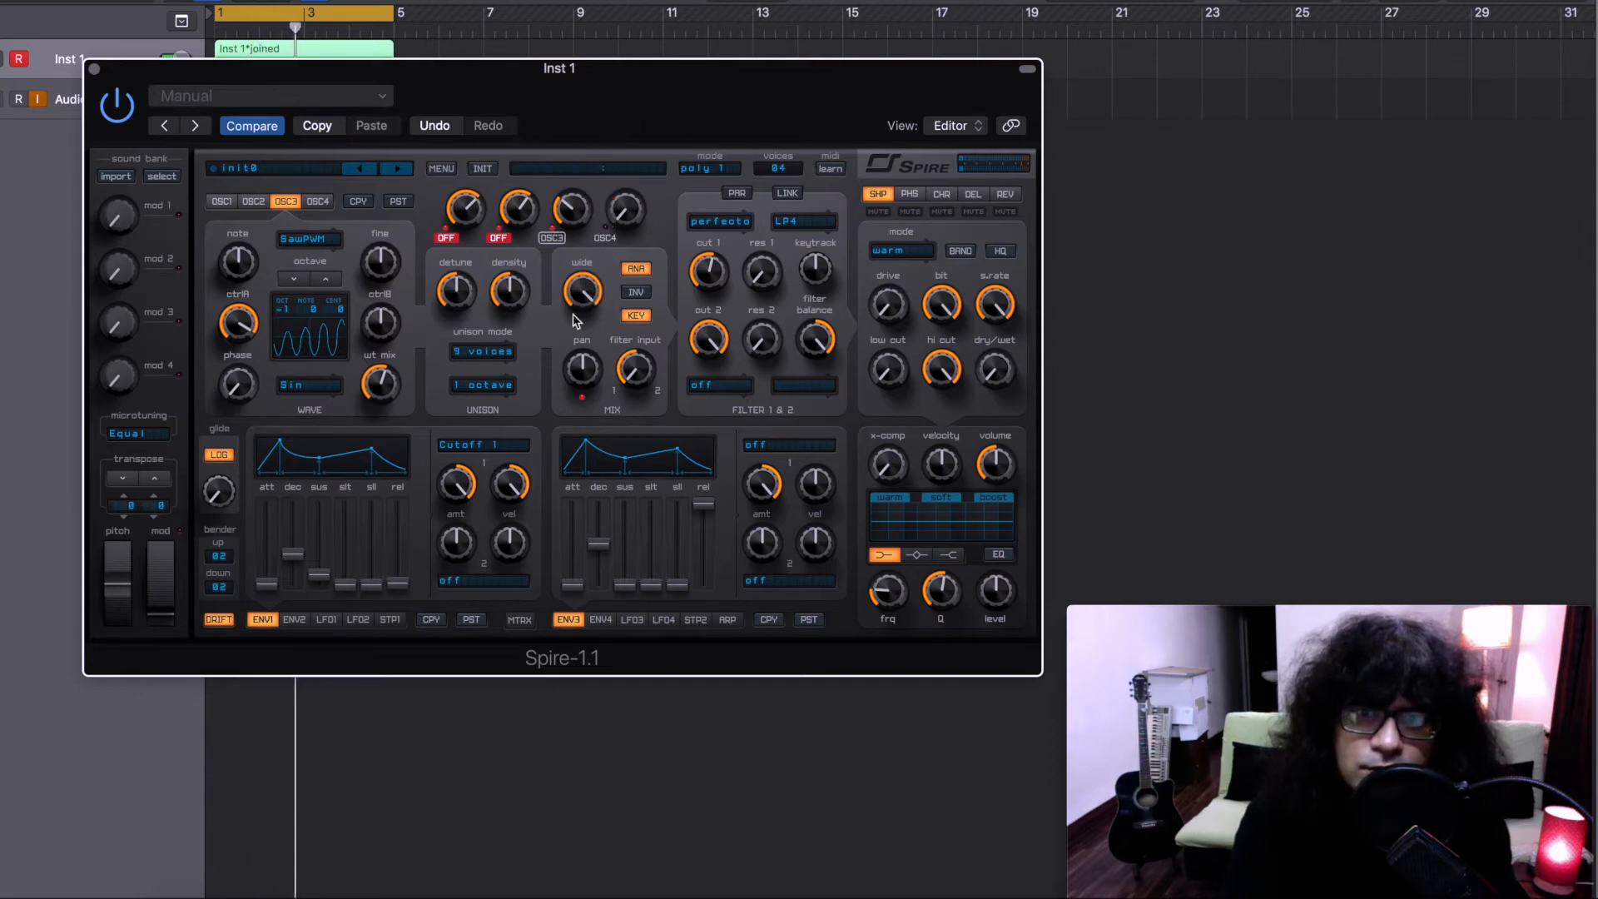
left_click(473, 353)
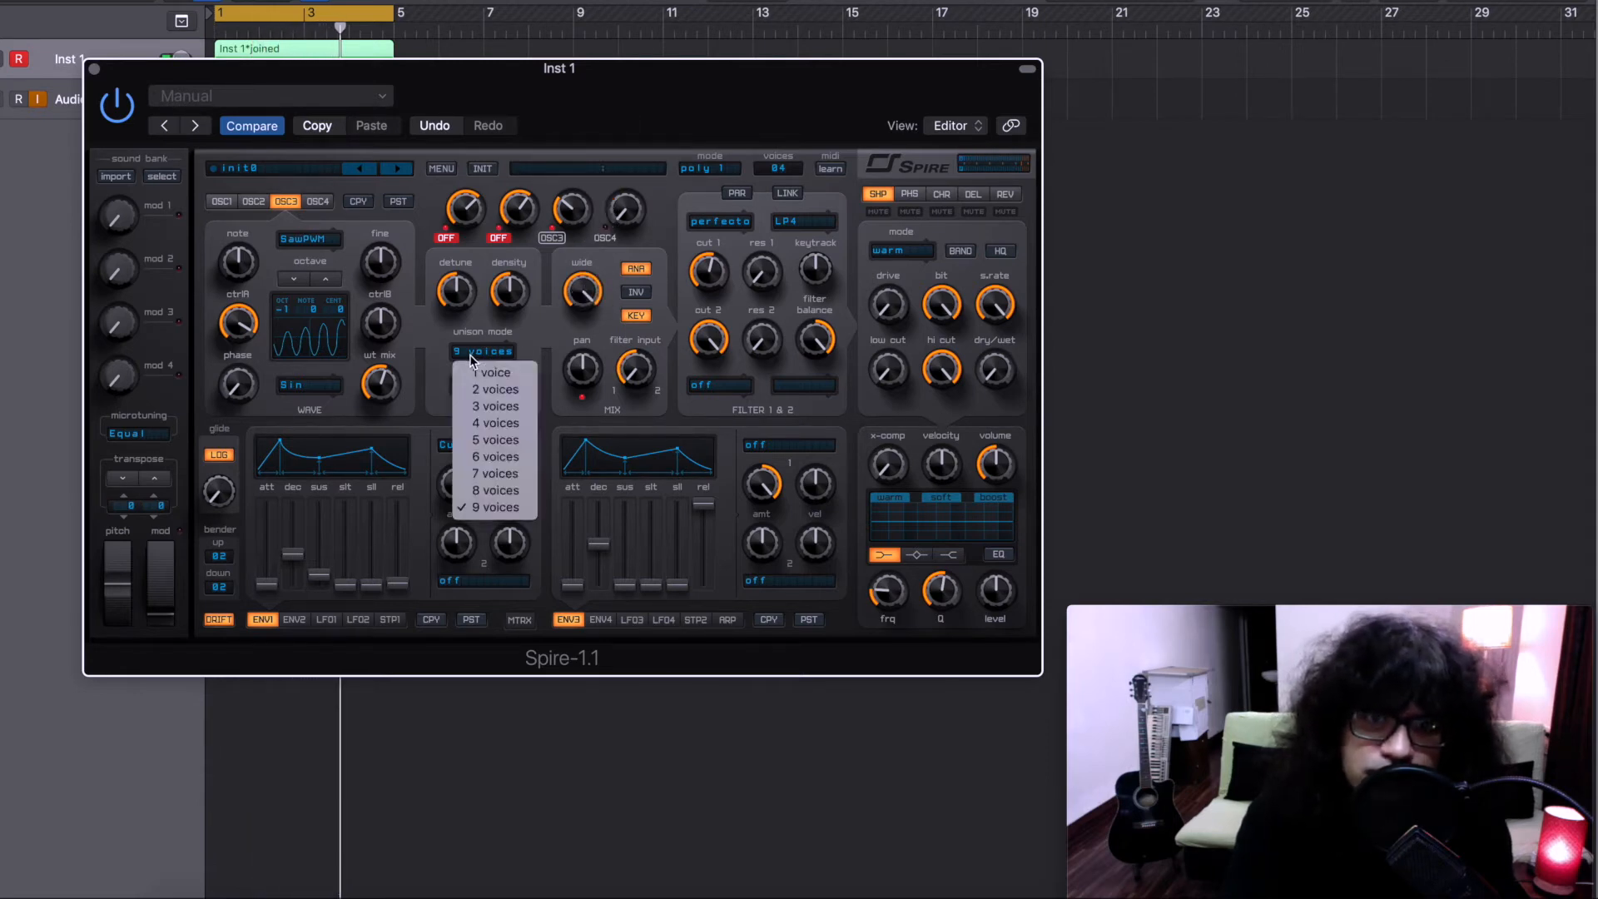
left_click(483, 354)
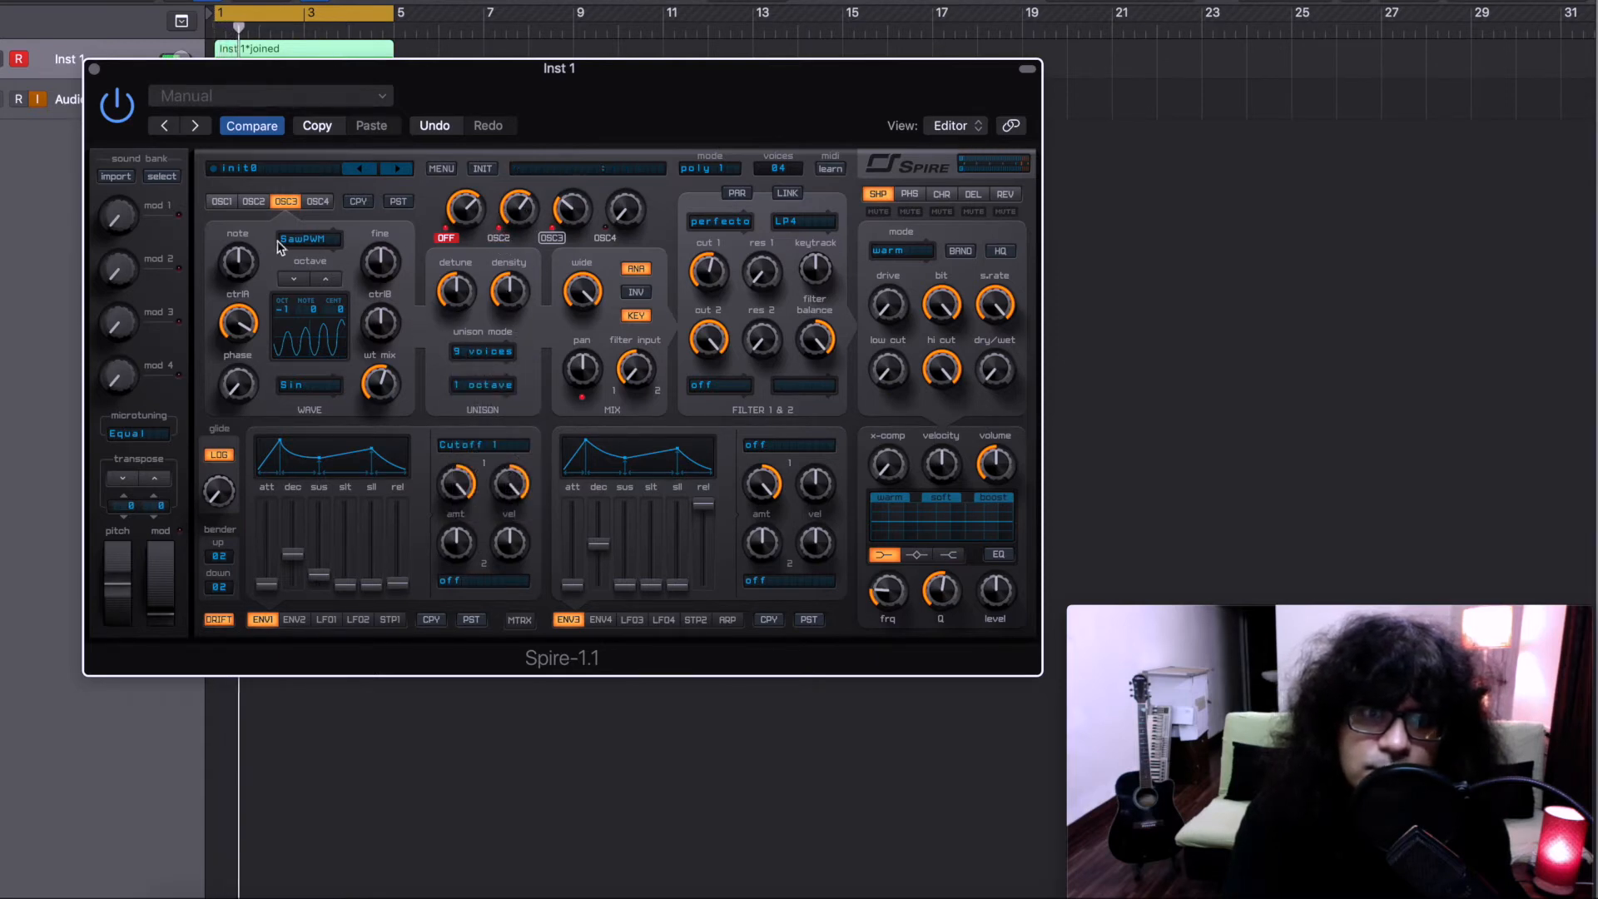
- Select oscillator 2 and set its unison mode to 3 voices
left_click(499, 238)
left_click(498, 356)
left_click(491, 401)
- Try 6 unison voices on oscillator 2, unmute oscillator 1, and return oscillator 2's unison mode to 3 voices
left_click(493, 366)
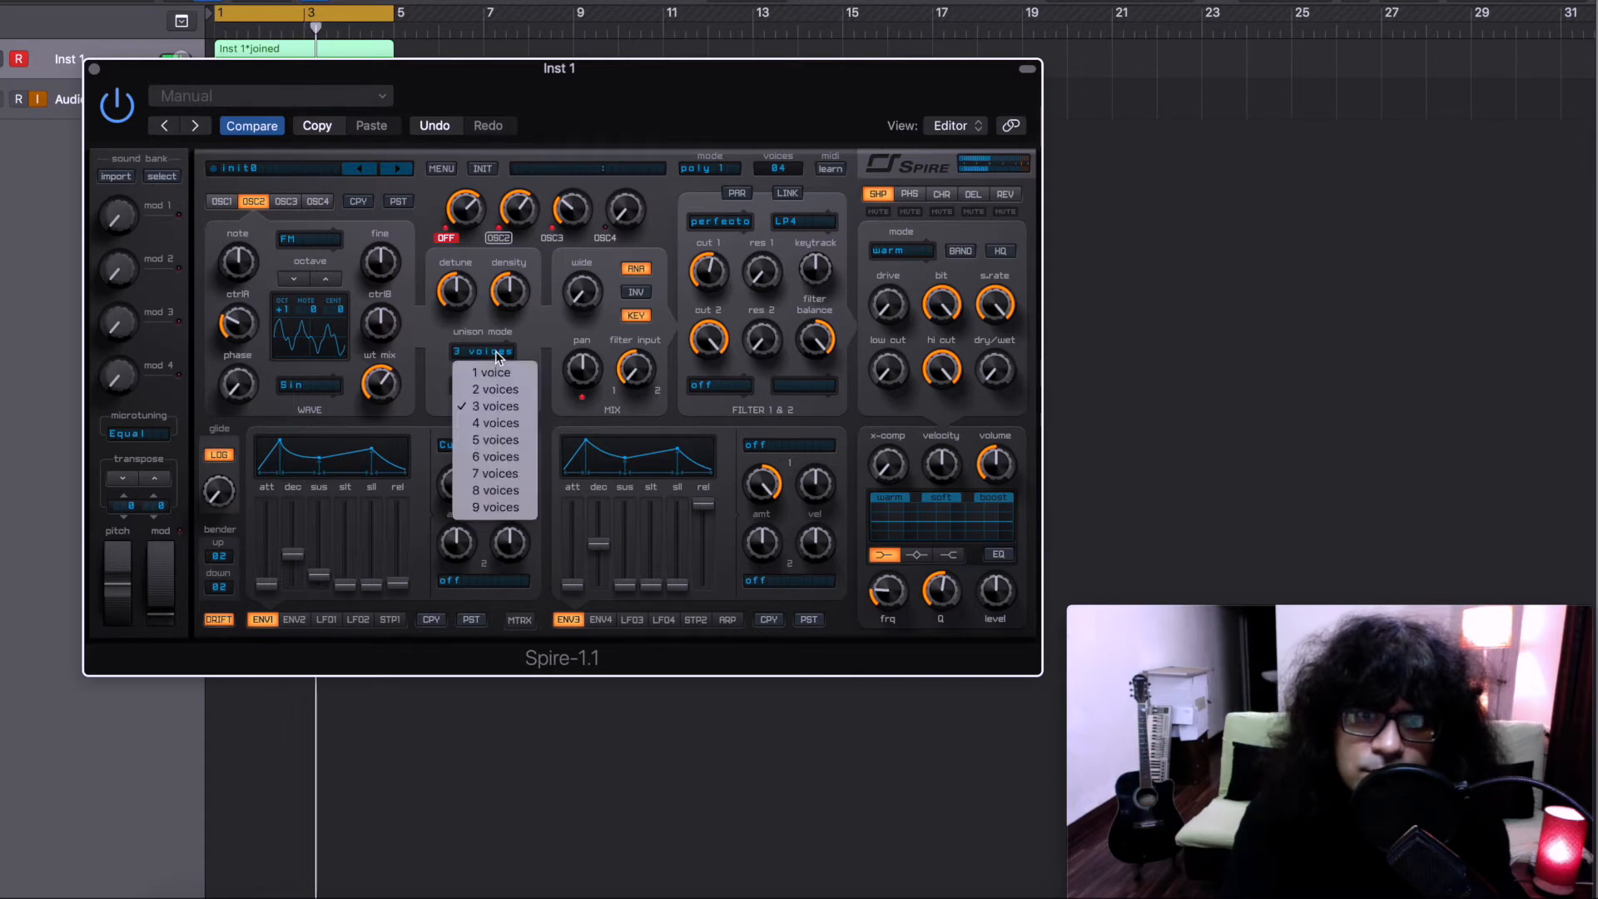
left_click(502, 460)
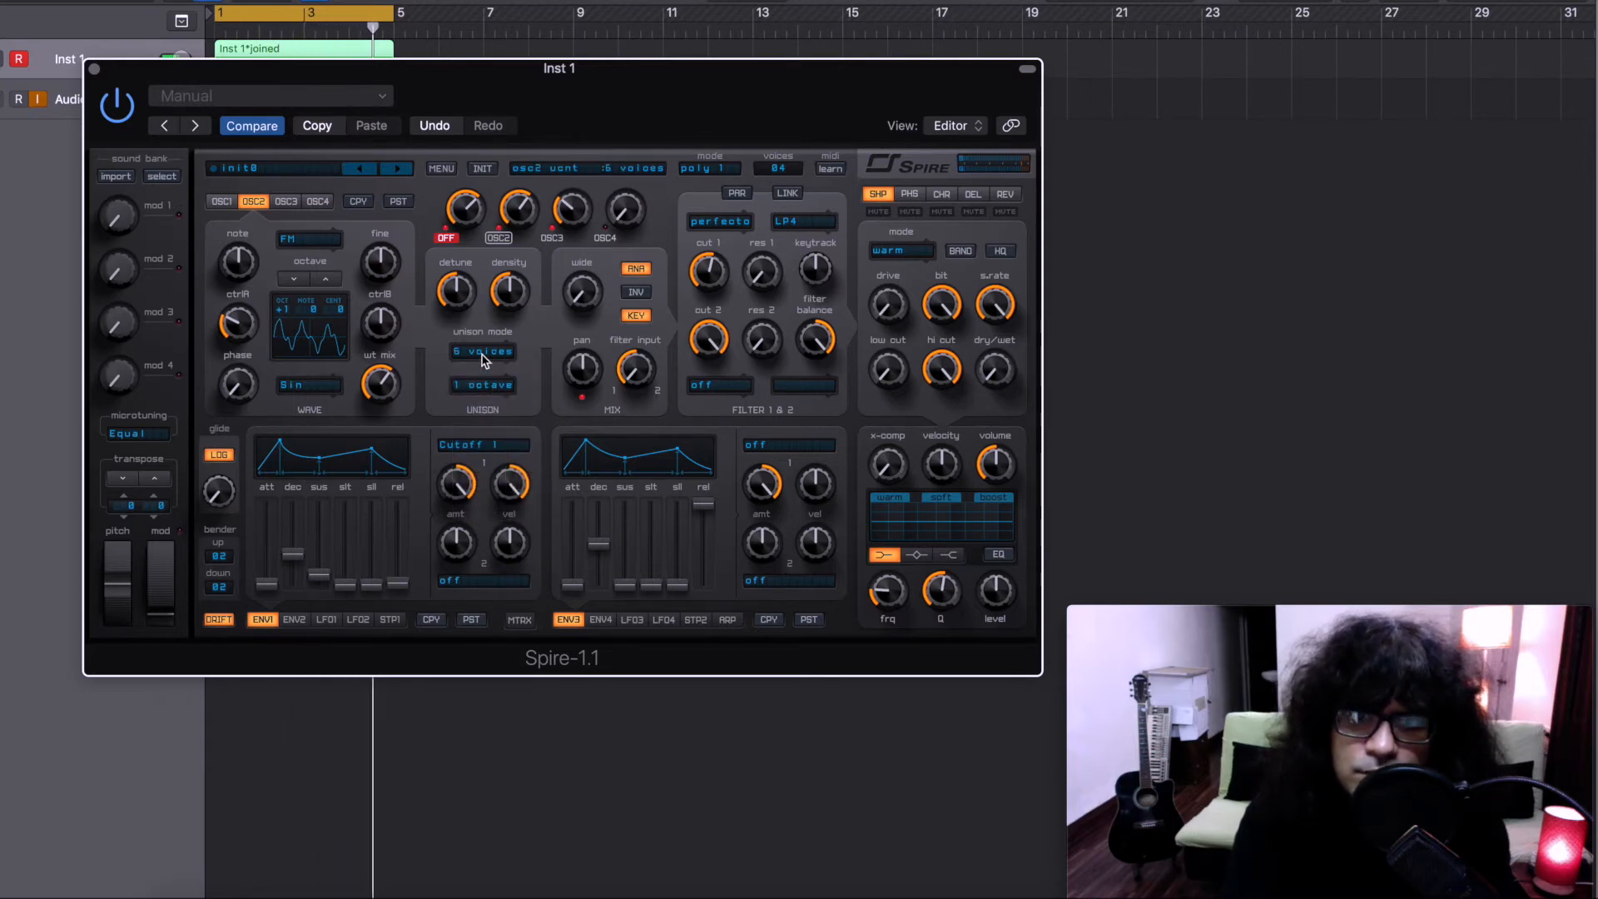
left_click(447, 238)
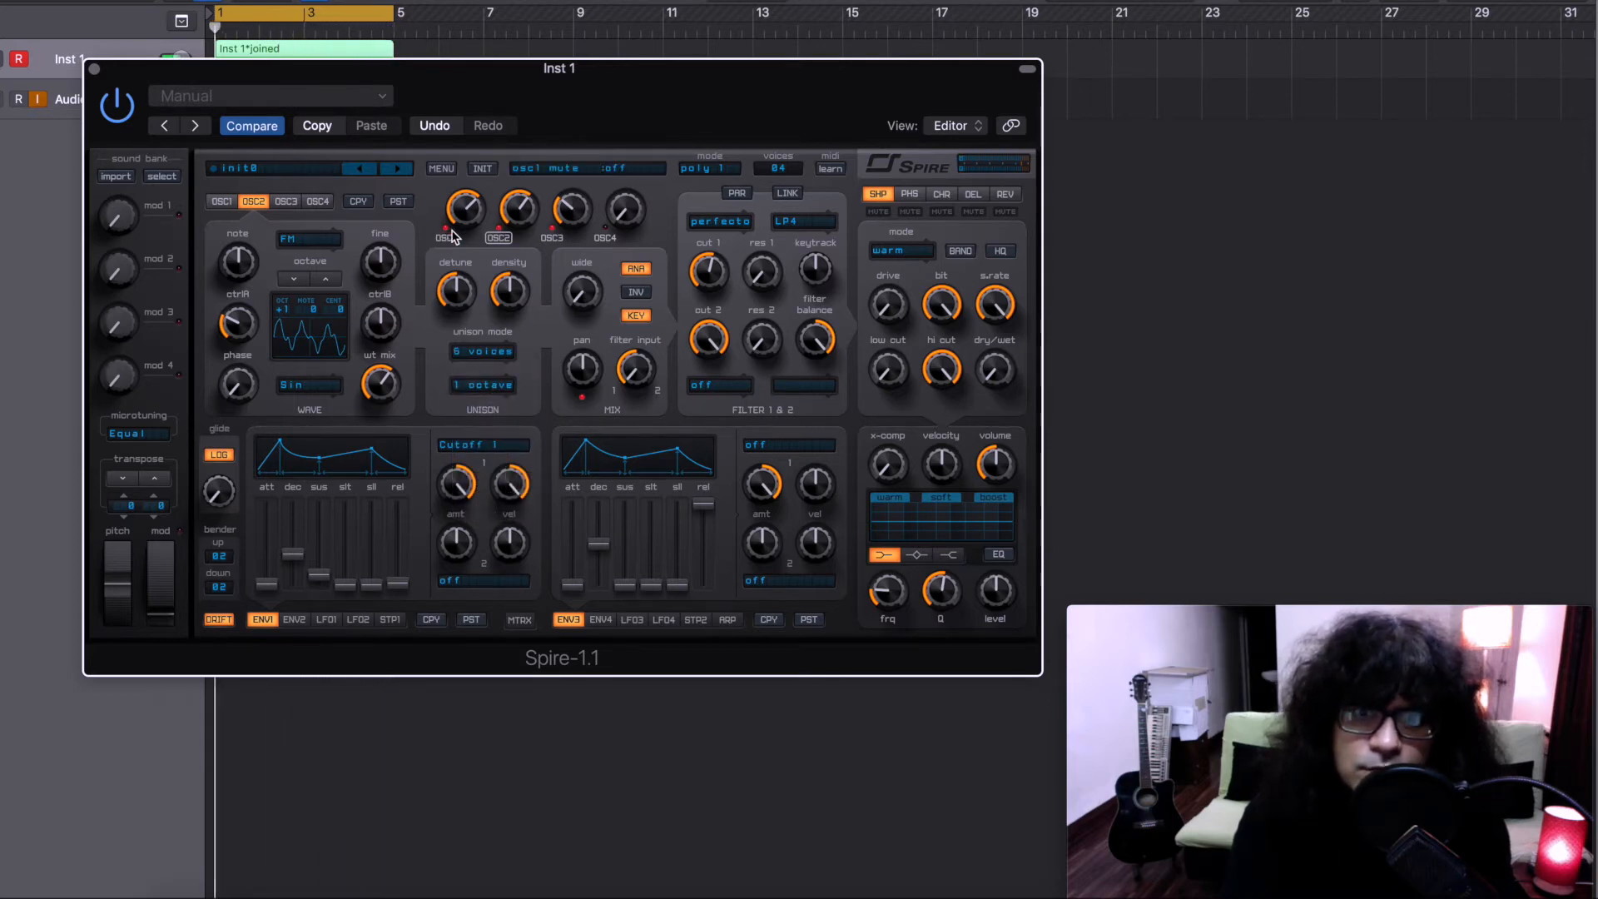
left_click(500, 352)
left_click(517, 409)
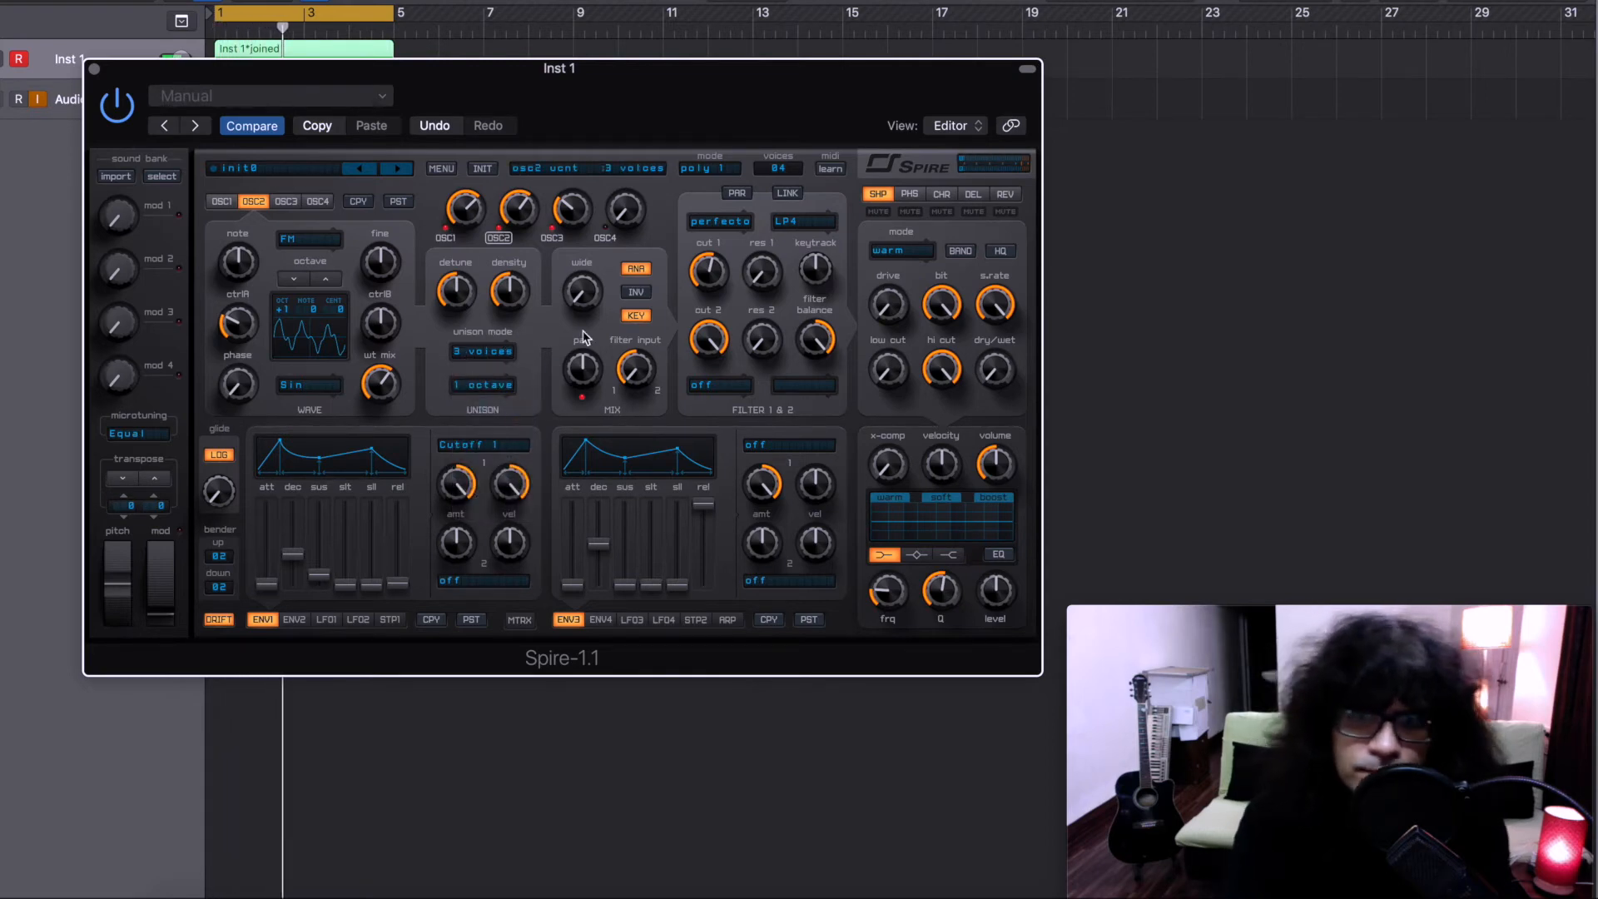
- Adjust filter 1's cutoff to about 610
left_click_drag(727, 219, 712, 256)
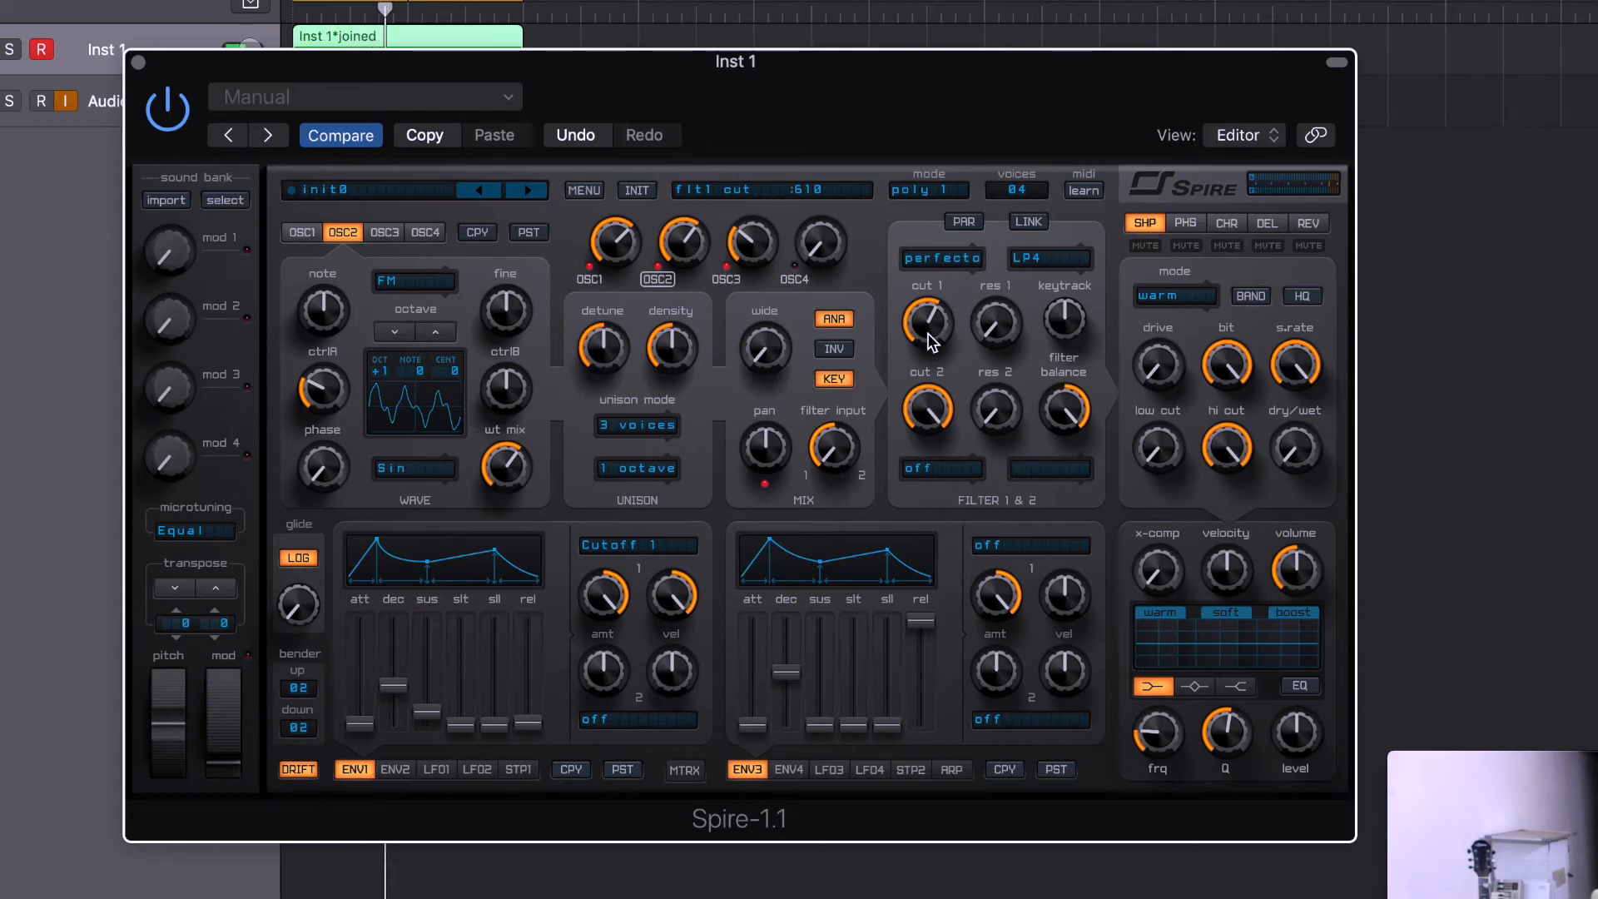
left_click_drag(928, 333, 932, 337)
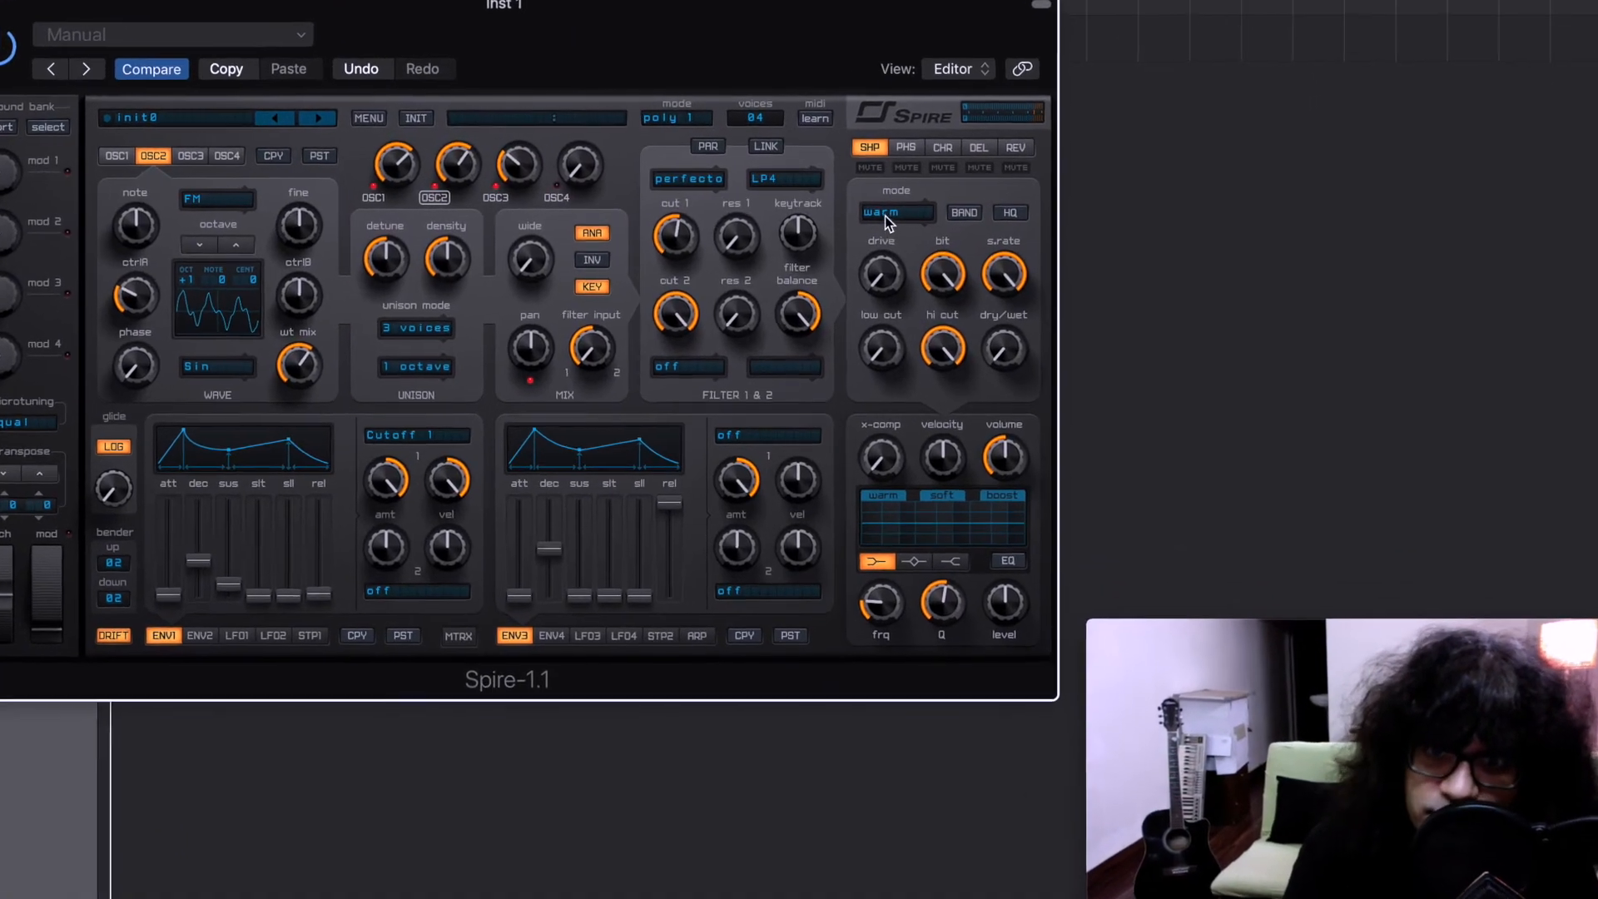
- Use the shaper's warm mode with its dry/wet mix at about three quarters, and lower filter 1's cutoff to about 576
left_click(865, 235)
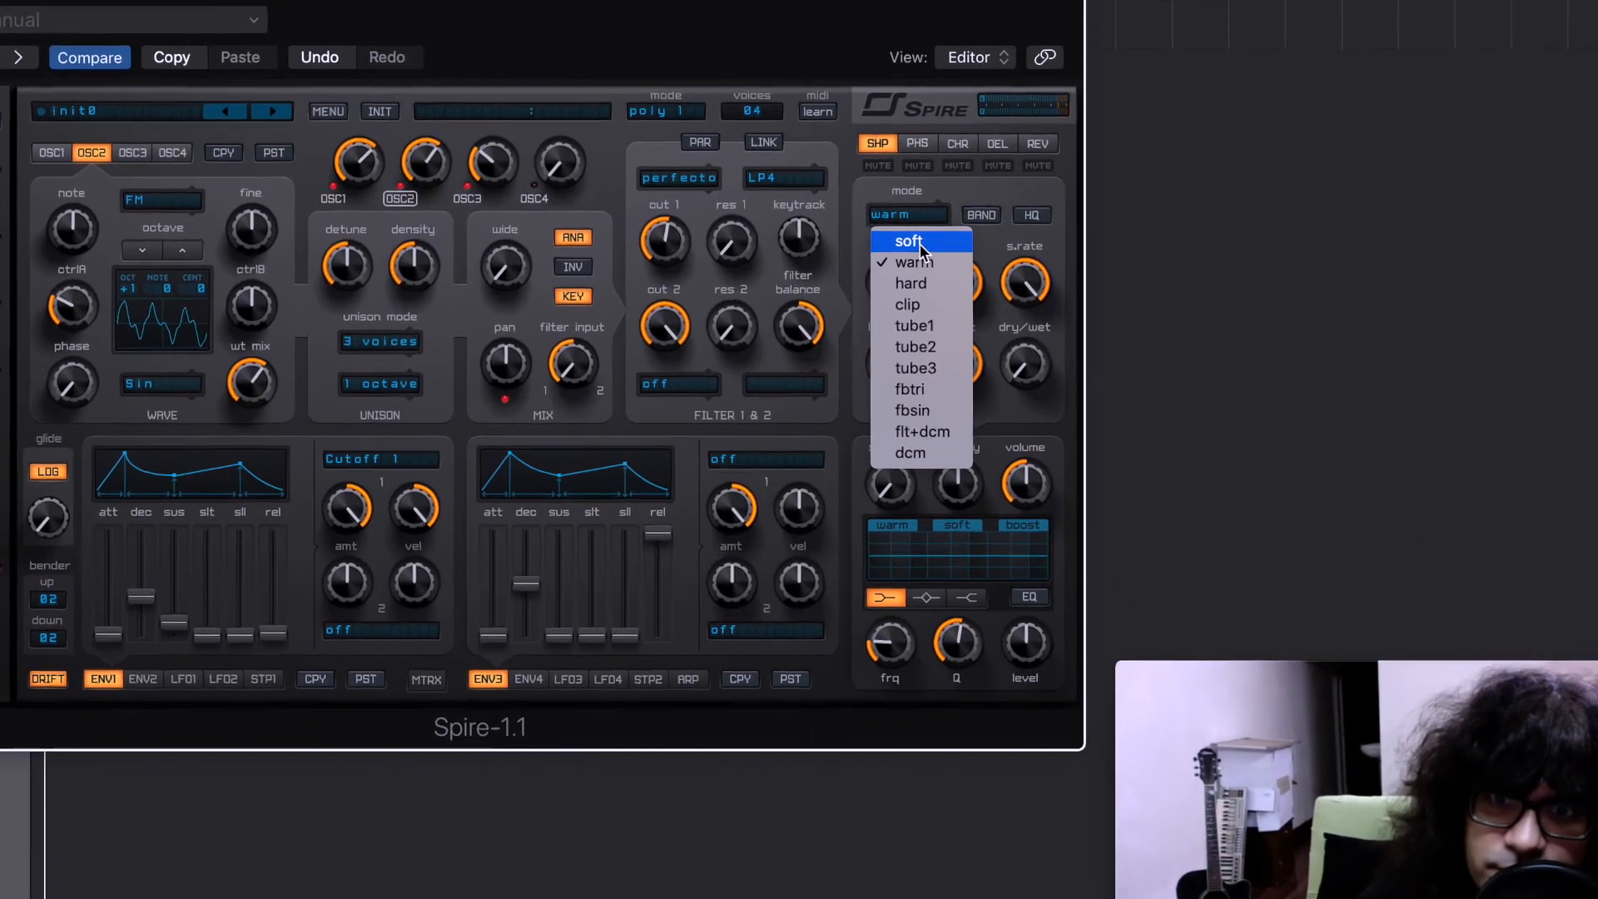
left_click(954, 263)
left_click_drag(1026, 365, 1040, 188)
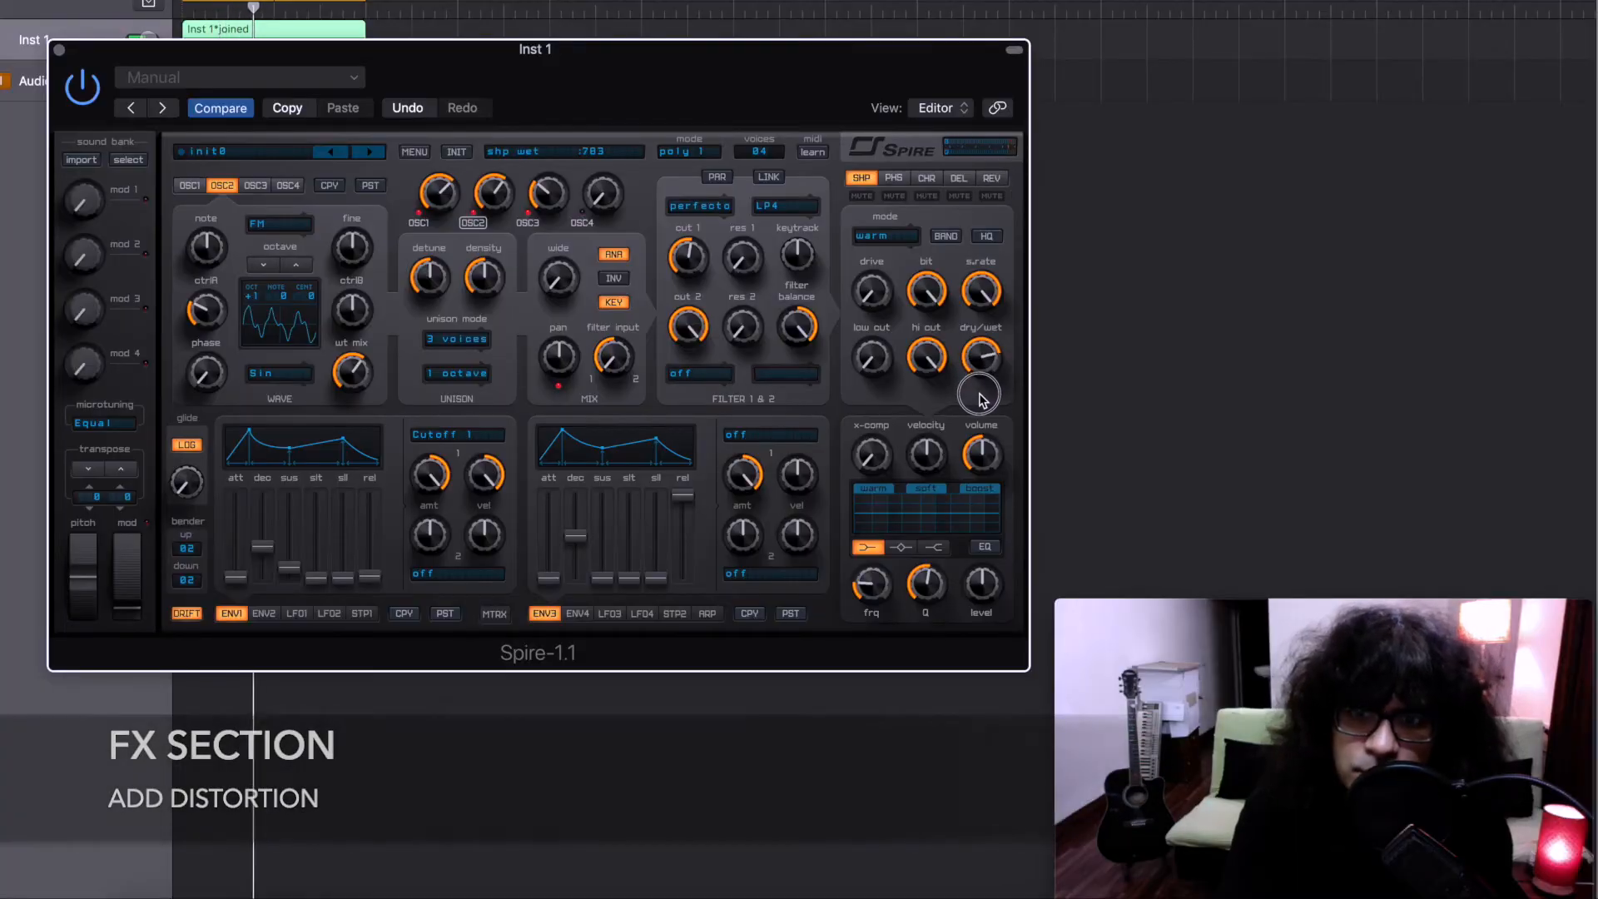
left_click_drag(979, 394, 979, 406)
left_click_drag(687, 266, 681, 262)
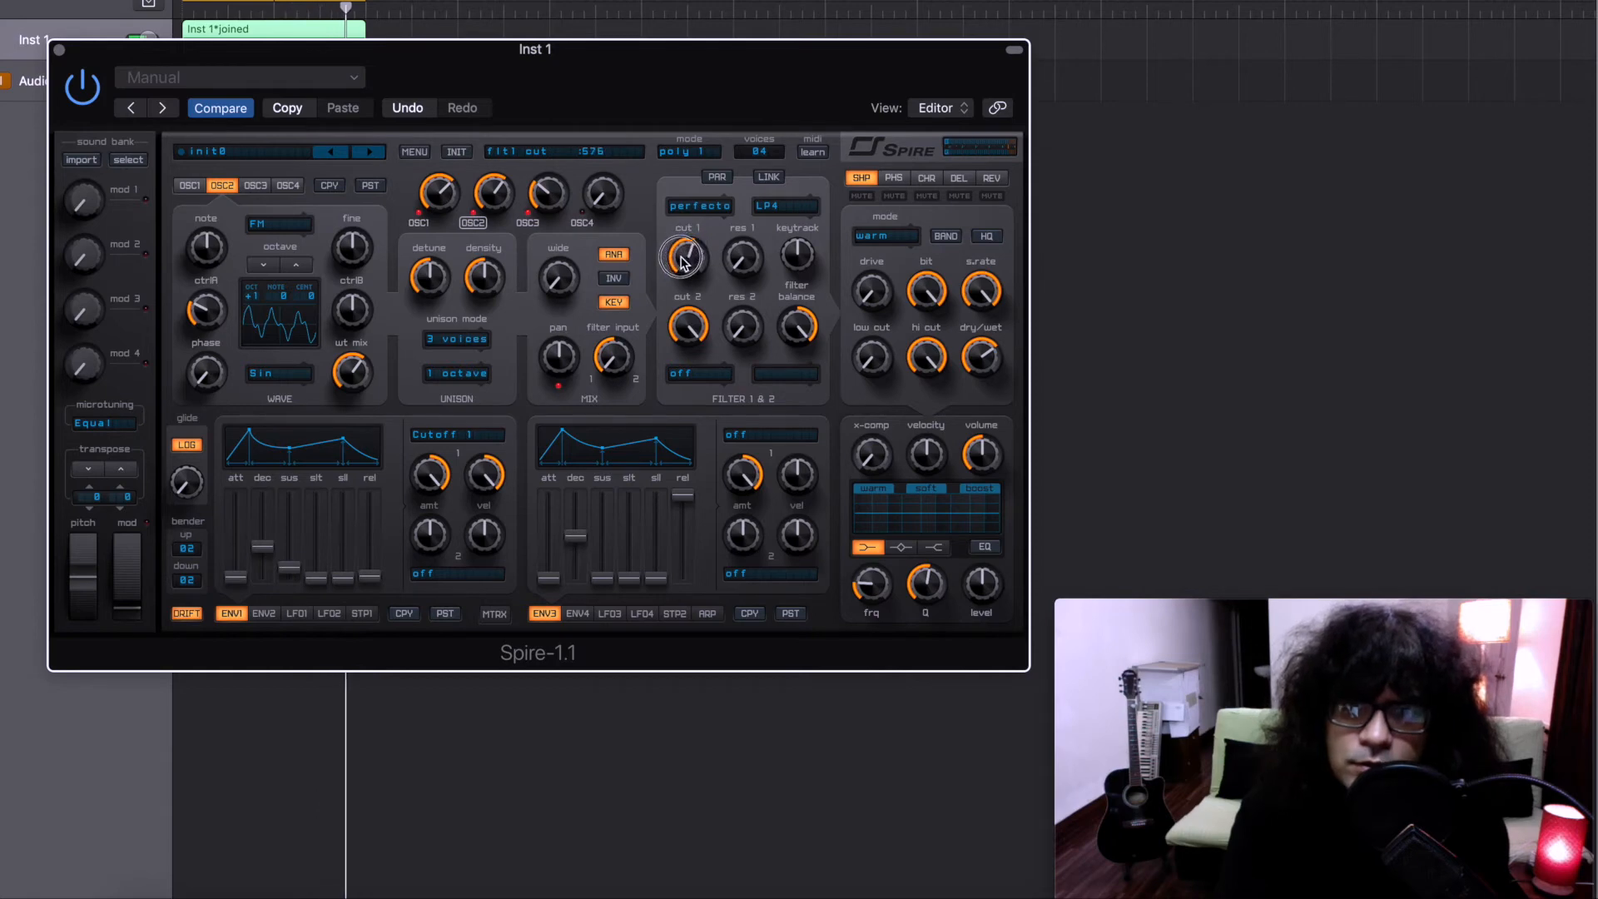
- Raise the shaper's low cut to just above half, increase its dry/wet mix, and turn its drive to minimum
left_click_drag(999, 366, 996, 283)
left_click_drag(871, 360, 864, 235)
left_click_drag(877, 299, 880, 357)
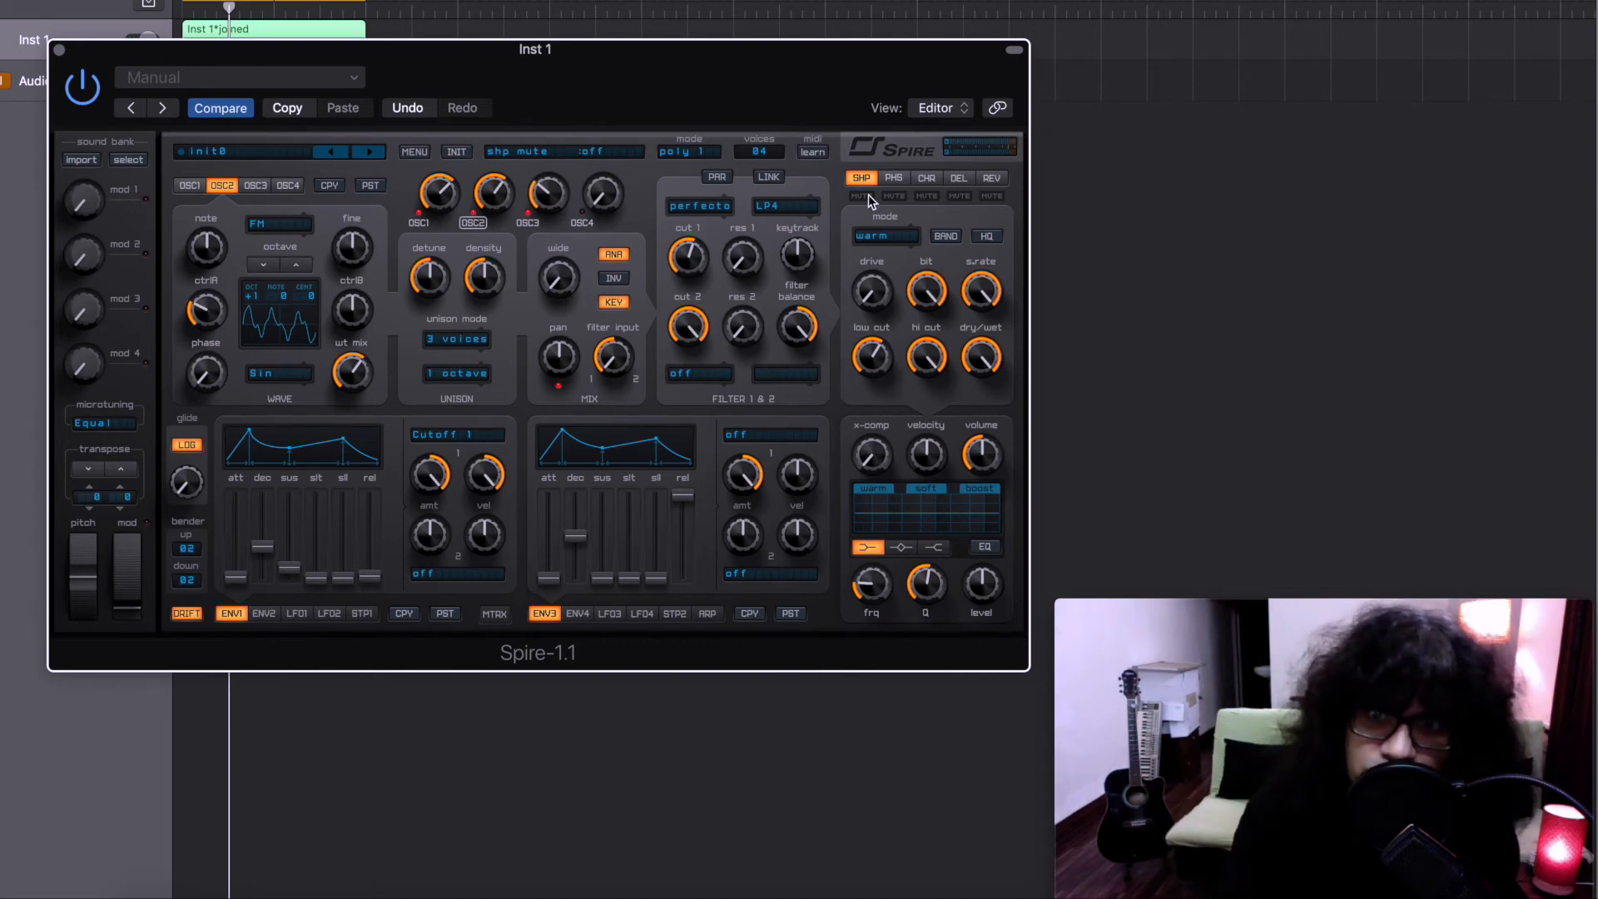
- Open the delay effect's settings and raise its dry/wet mix to maximum
left_click(929, 182)
left_click(959, 178)
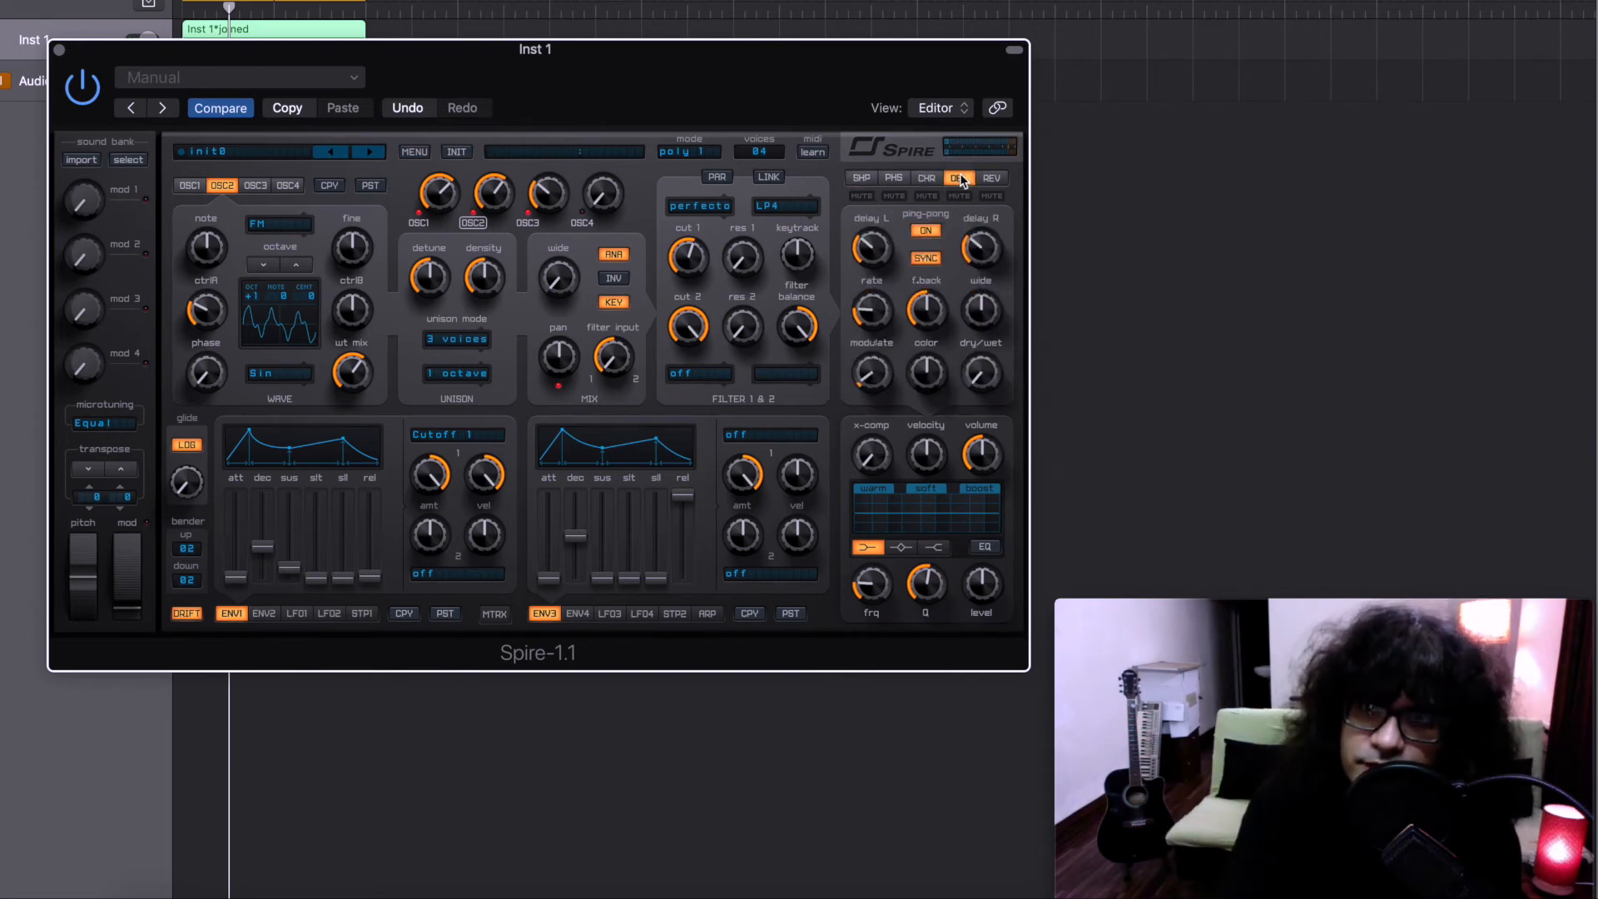
left_click_drag(1088, 425, 1090, 185)
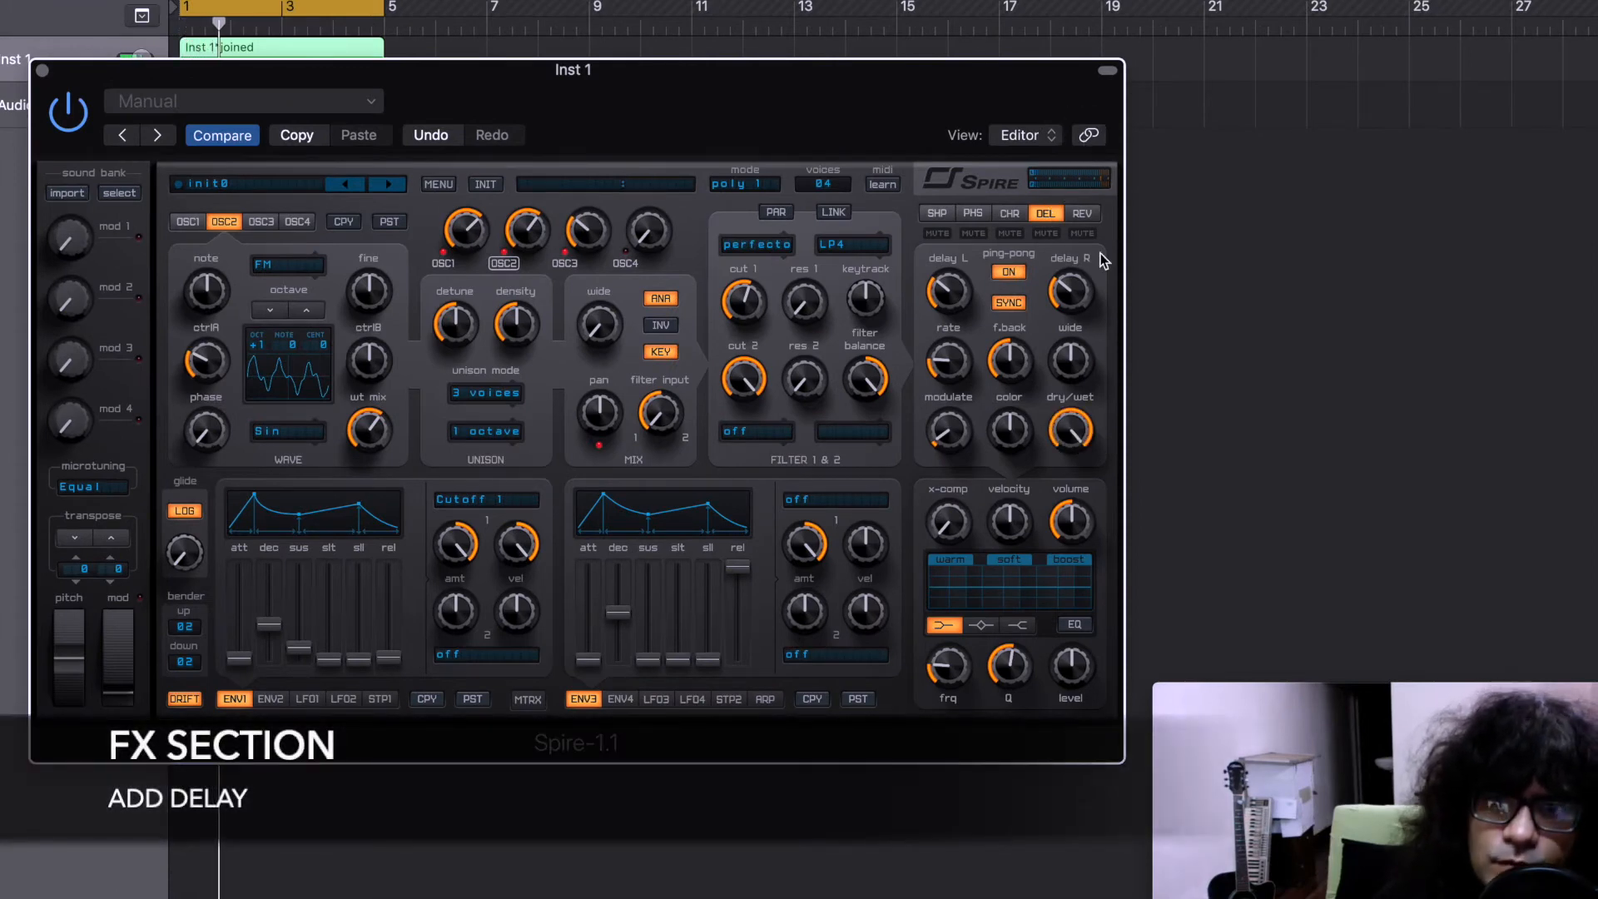
- Raise the delay's color to about three quarters and lower its dry/wet mix to about one fifth
left_click_drag(997, 453, 1007, 312)
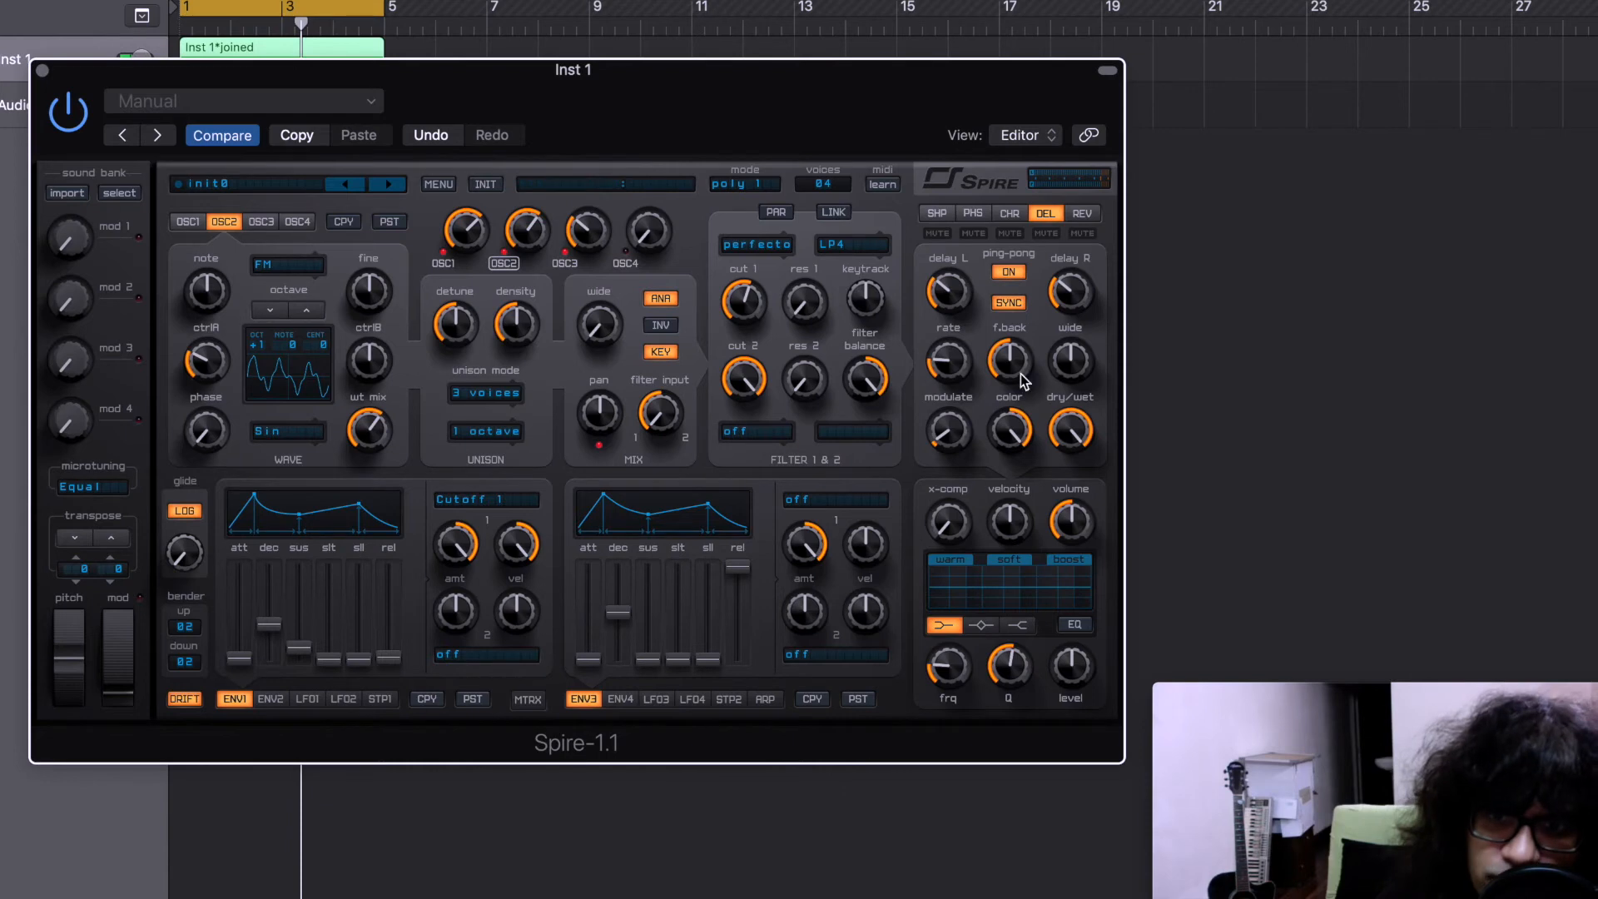
mouse_move(1055, 434)
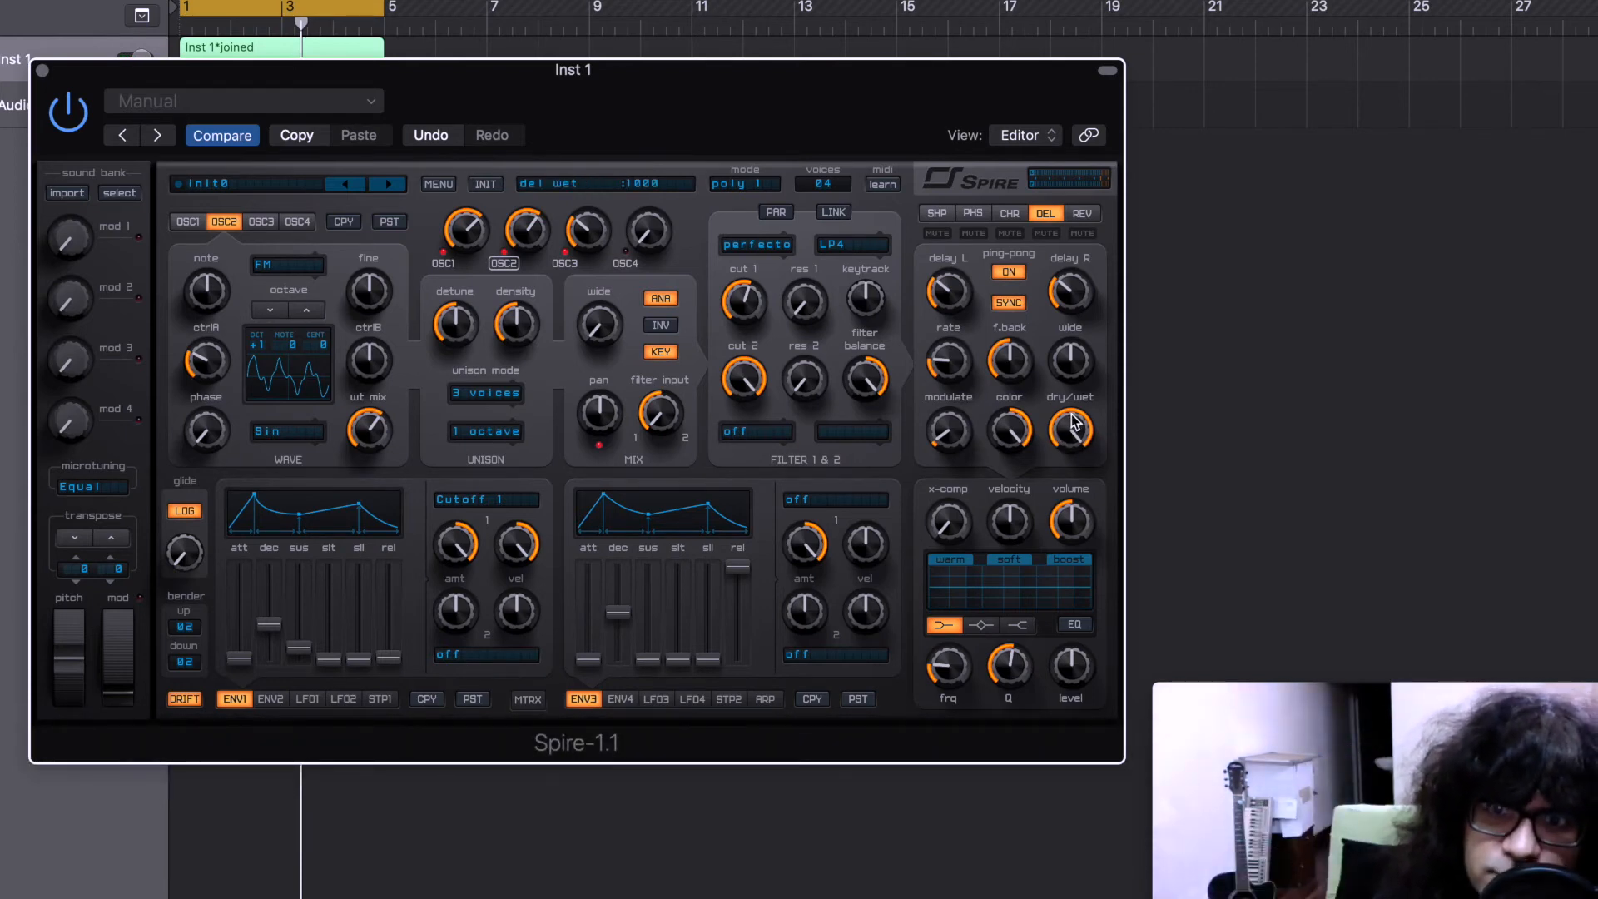
left_click_drag(1075, 425, 1039, 576)
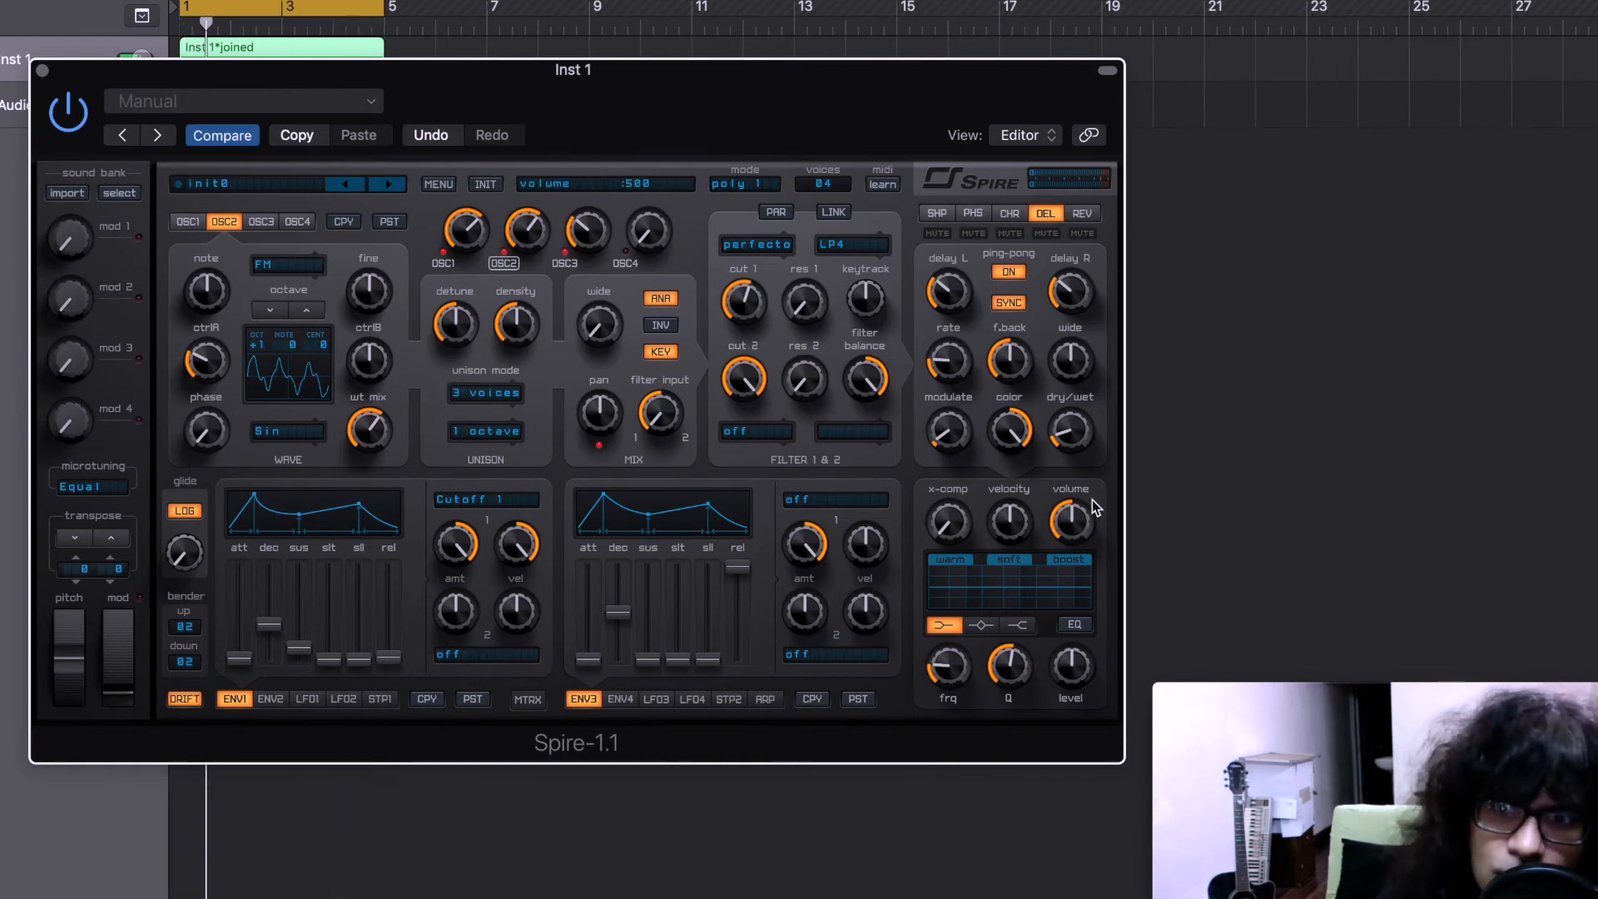
- Open the reverb effect's settings, raise its dry/wet mix to maximum, and adjust its color to about 713 during playback
left_click(1086, 216)
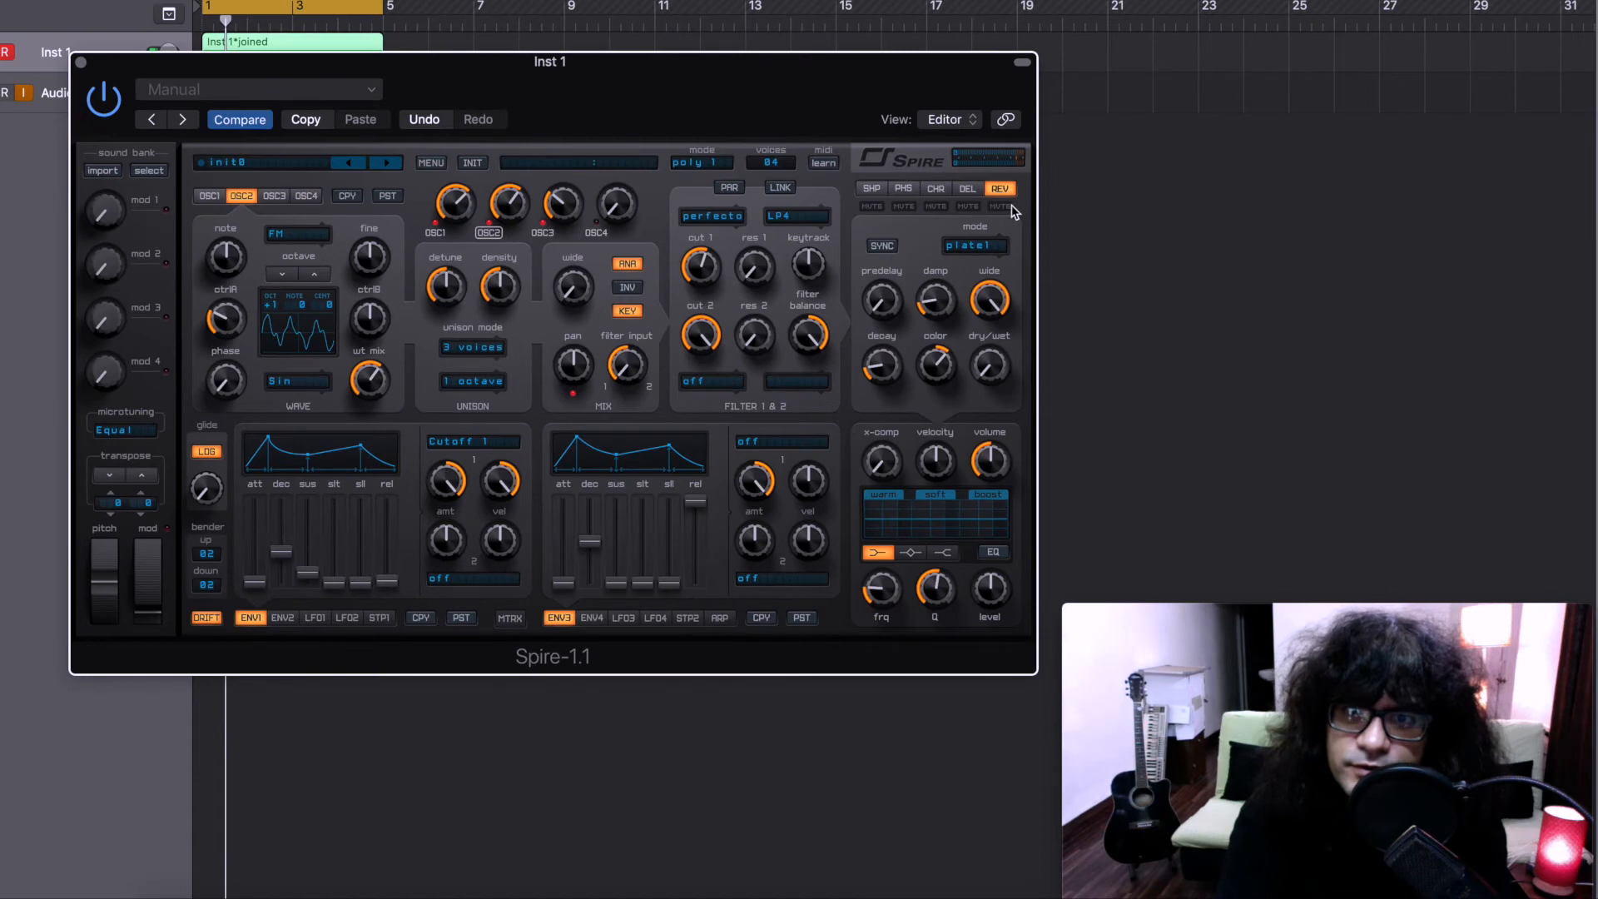
left_click_drag(991, 369, 988, 102)
key("space")
left_click_drag(936, 372, 937, 369)
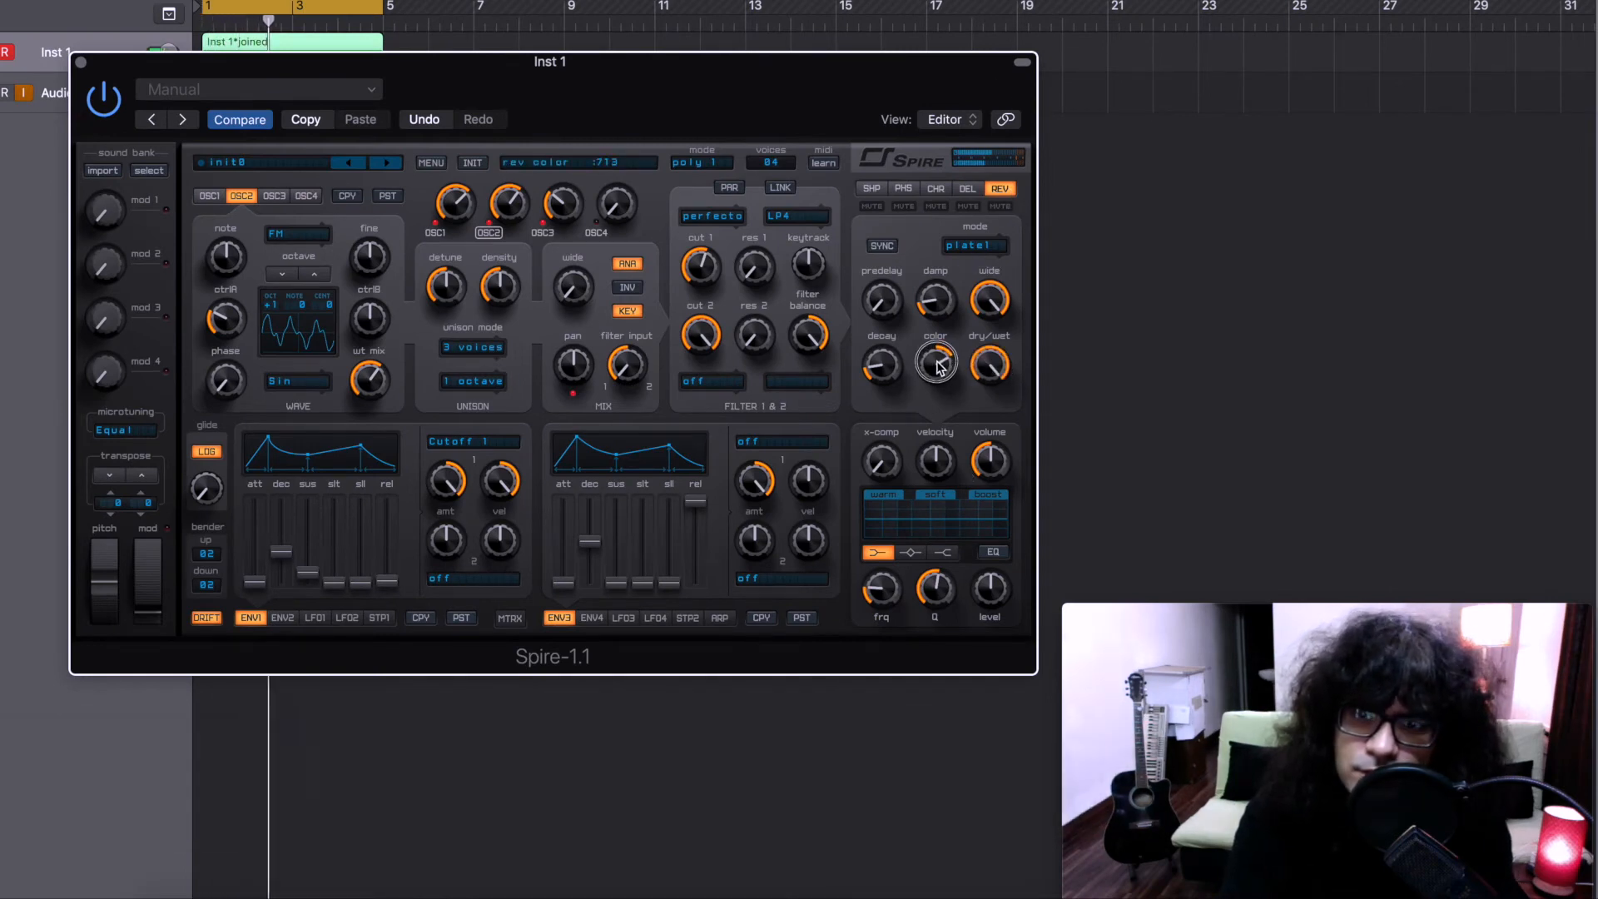
- Raise the reverb's decay to about three quarters, reduce its damp, and lower its dry/wet mix to about one fifth
left_click_drag(878, 375, 874, 292)
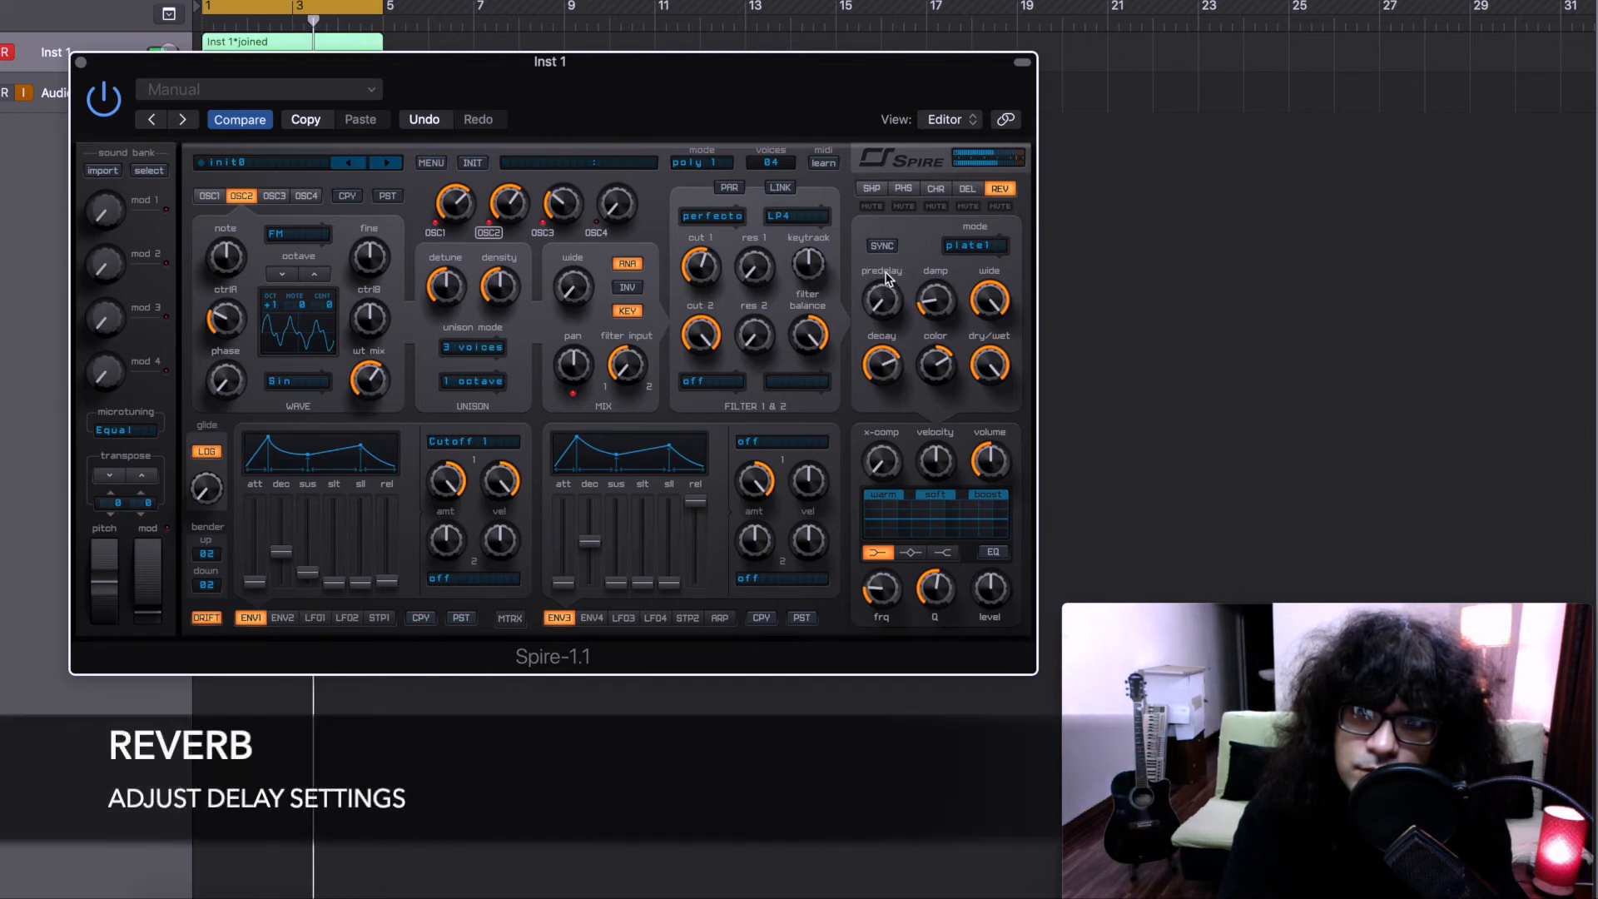
left_click_drag(934, 304, 934, 310)
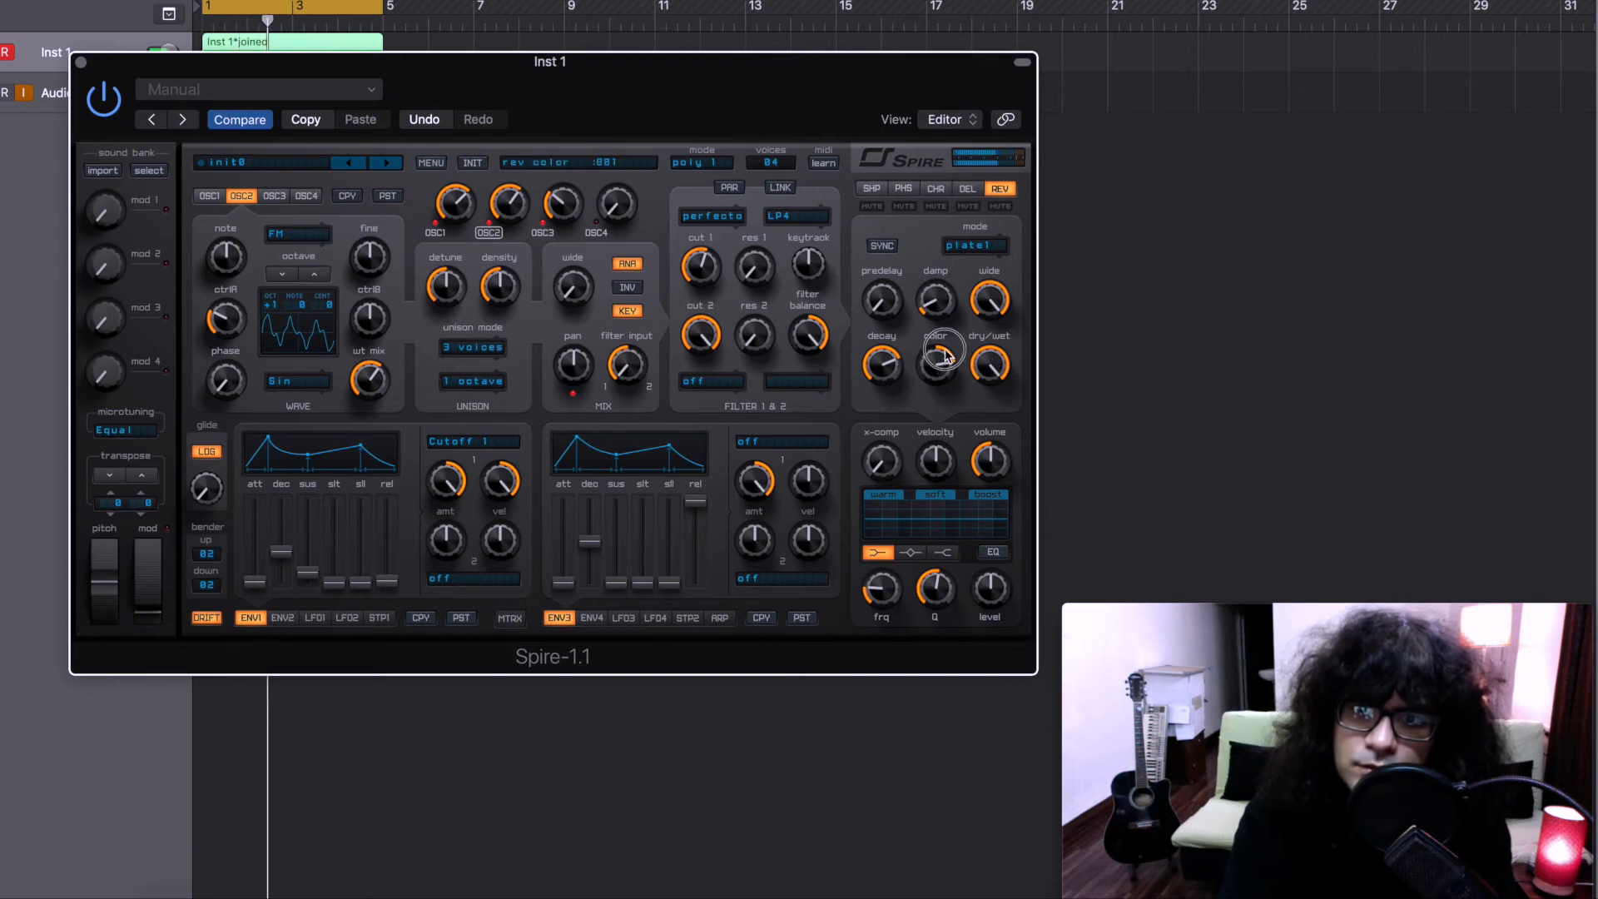
left_click_drag(990, 364, 963, 503)
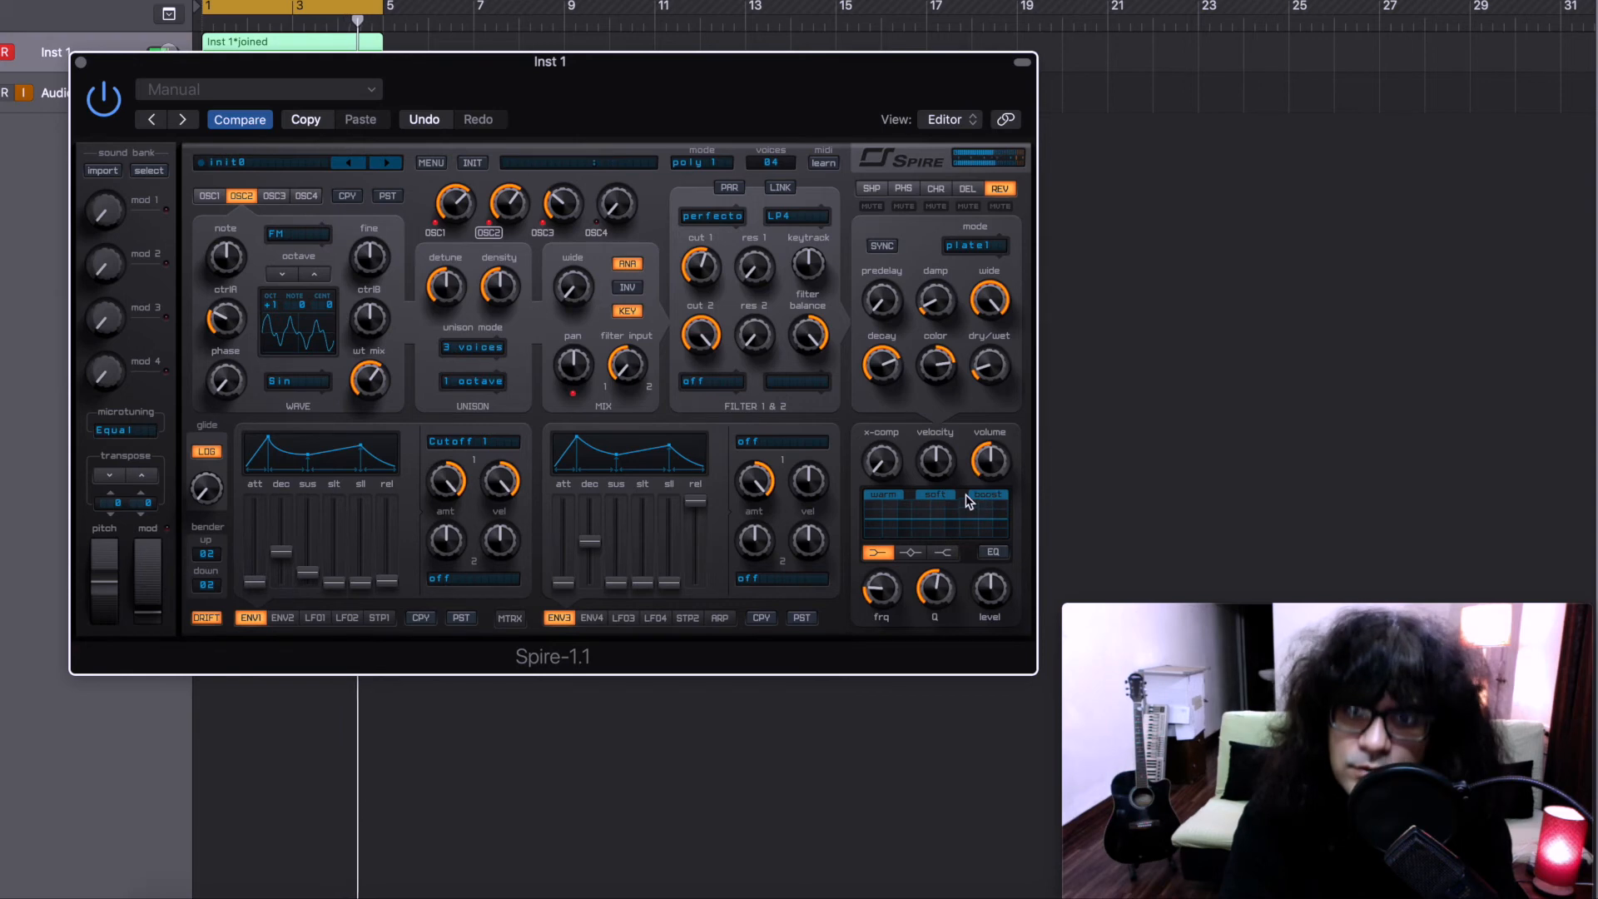
- Enable the reverb's sync, shorten its decay to just below half, and keep its dry/wet mix at about one fifth
left_click(885, 247)
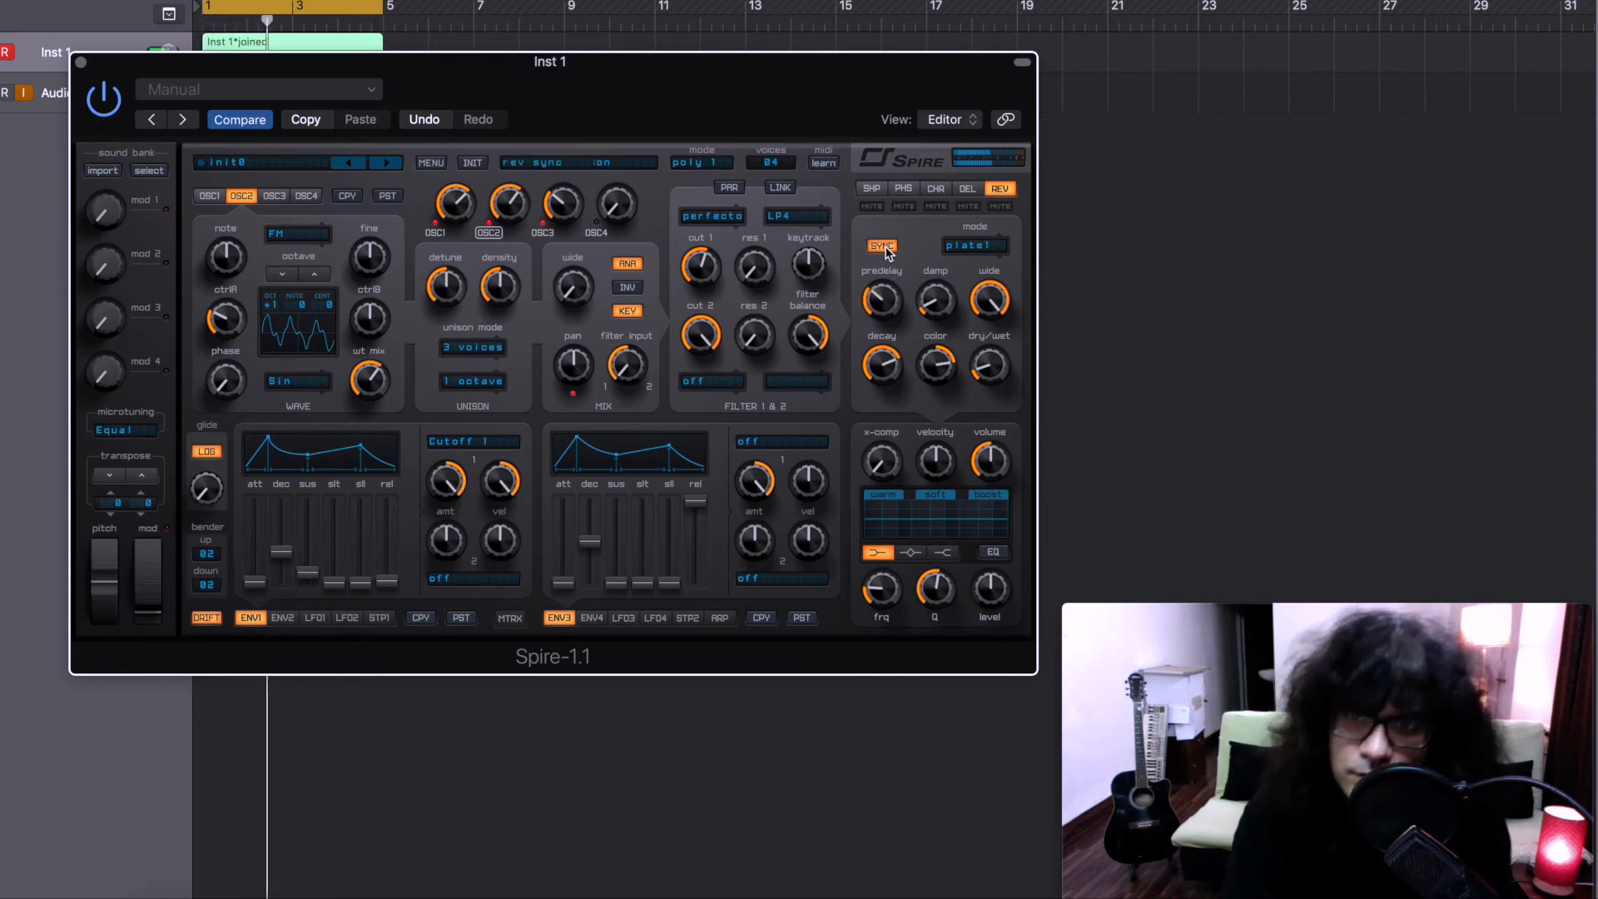
left_click_drag(1003, 368, 1013, 165)
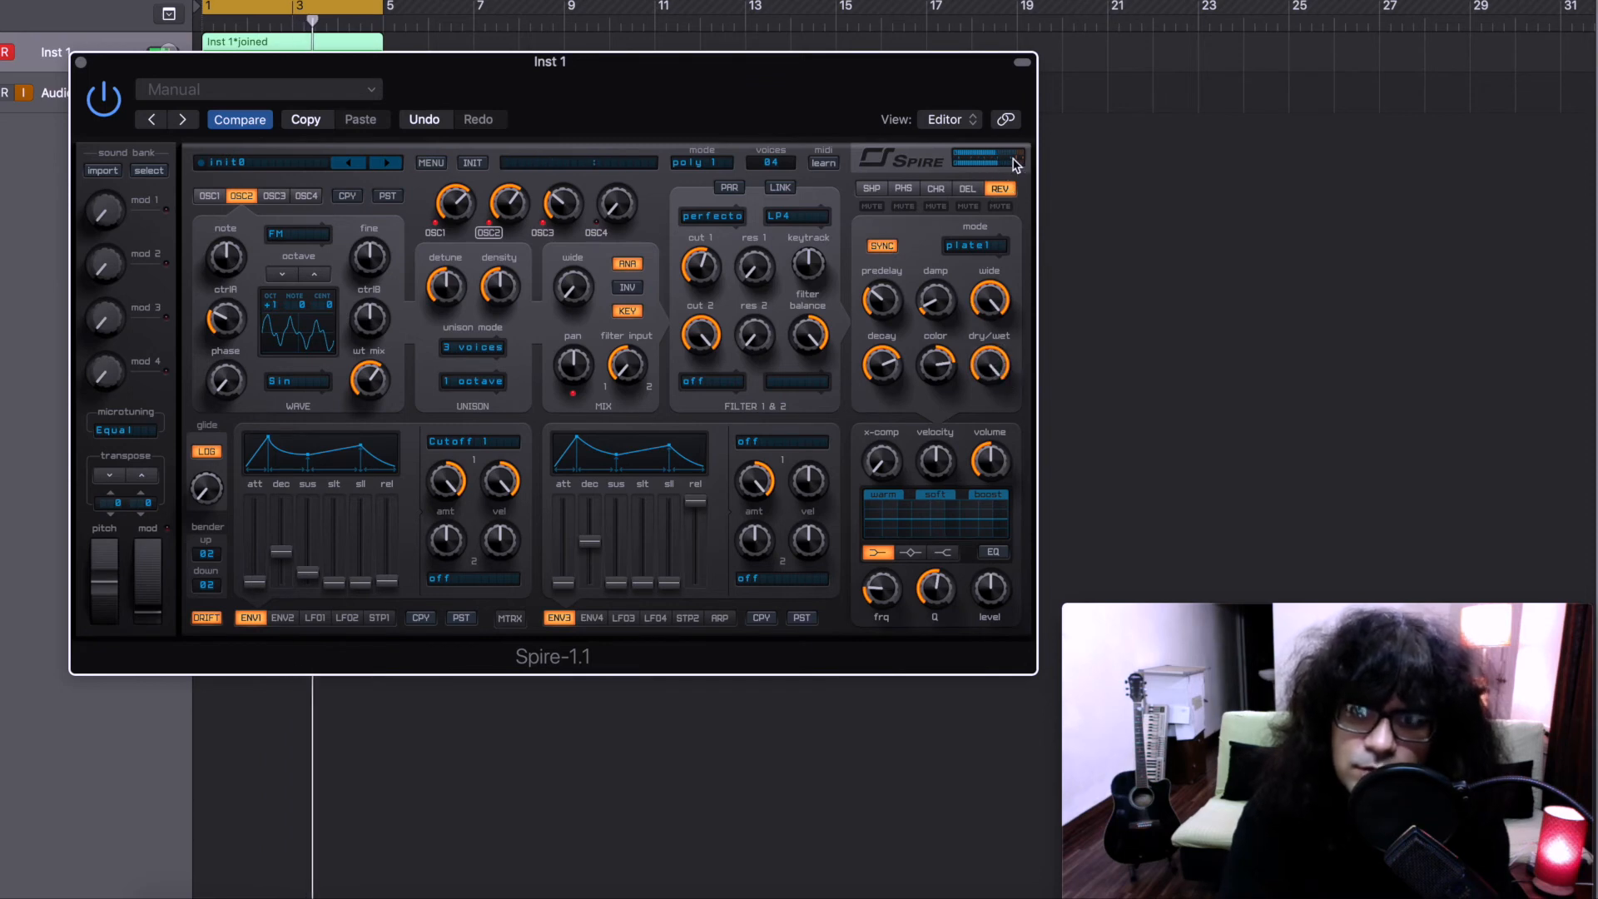
left_click_drag(879, 373, 873, 423)
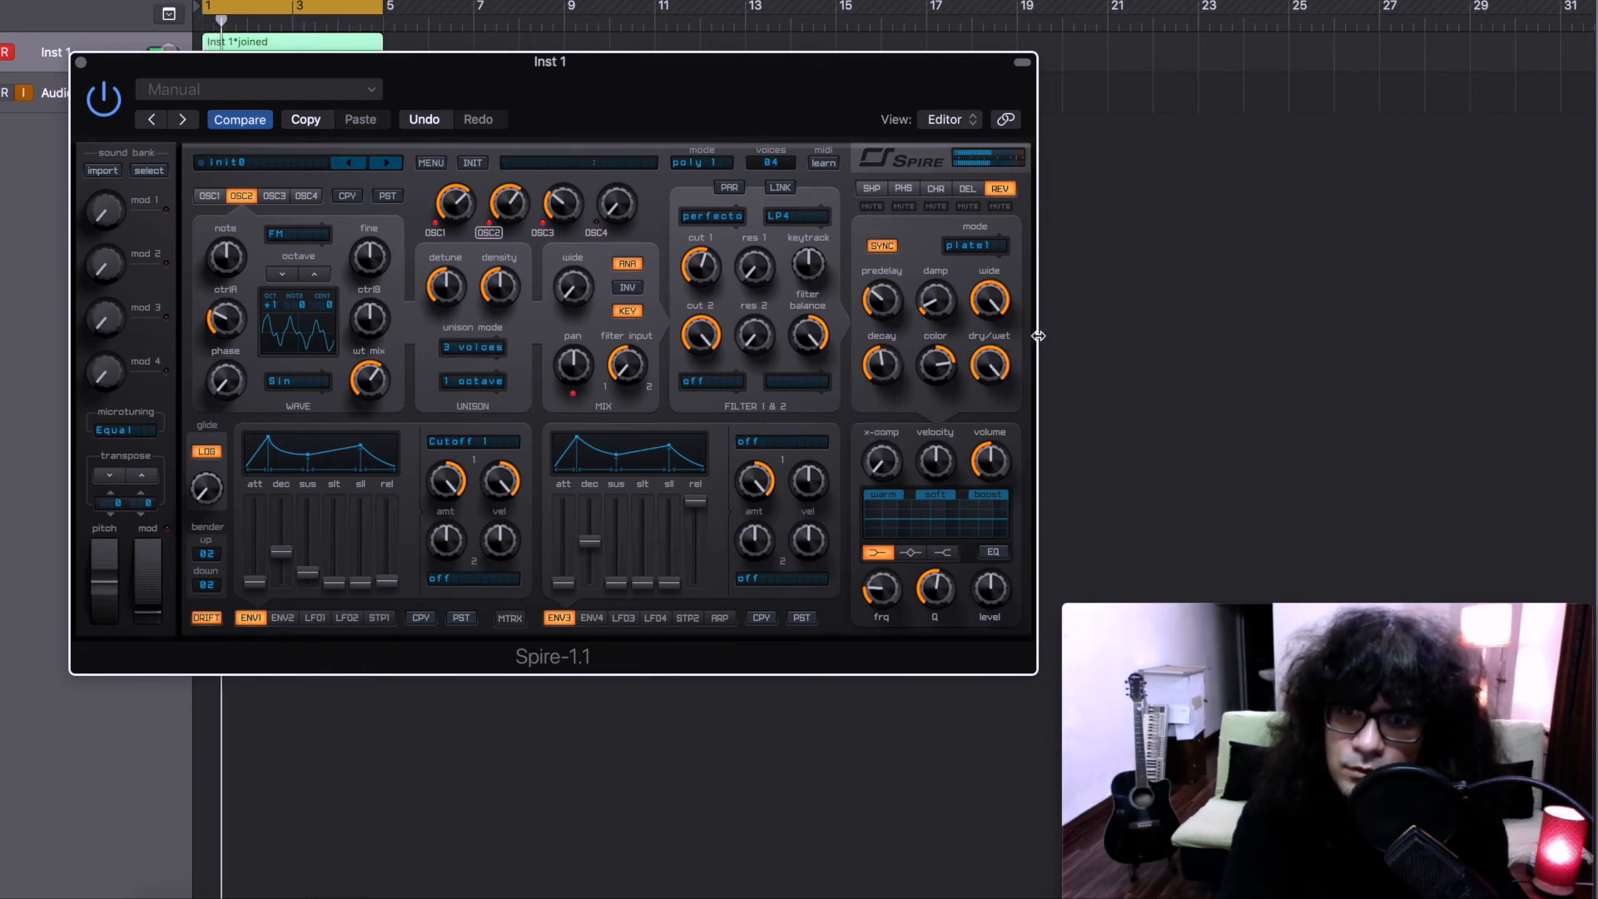
left_click_drag(991, 367, 974, 484)
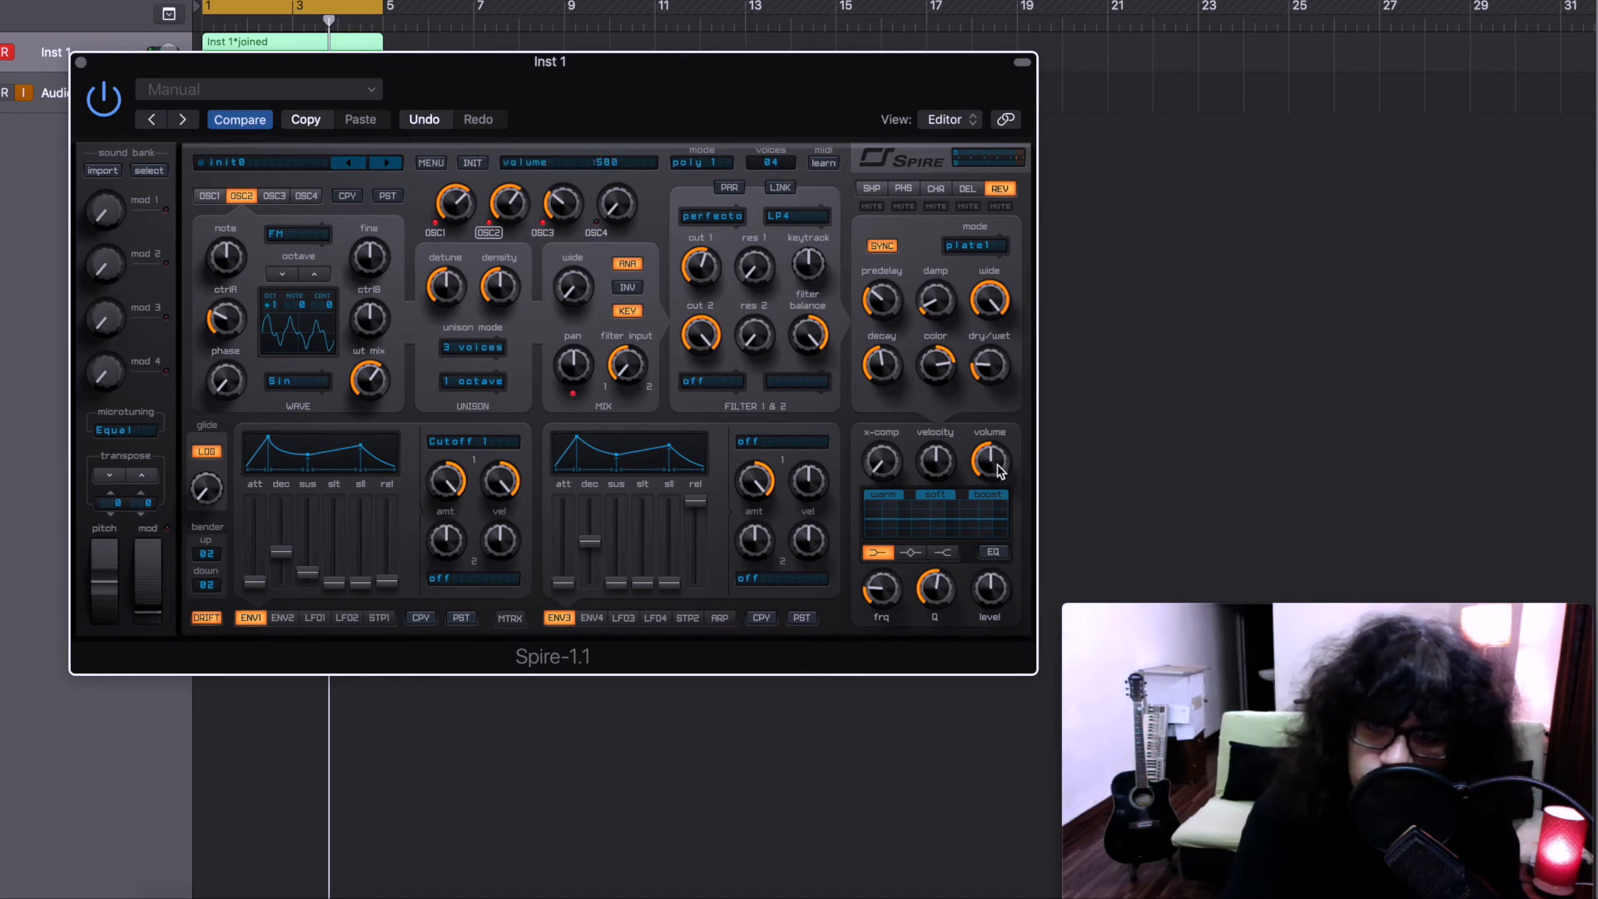
- Restart playback from the beginning and raise the synth's output volume to about two thirds
key("Return")
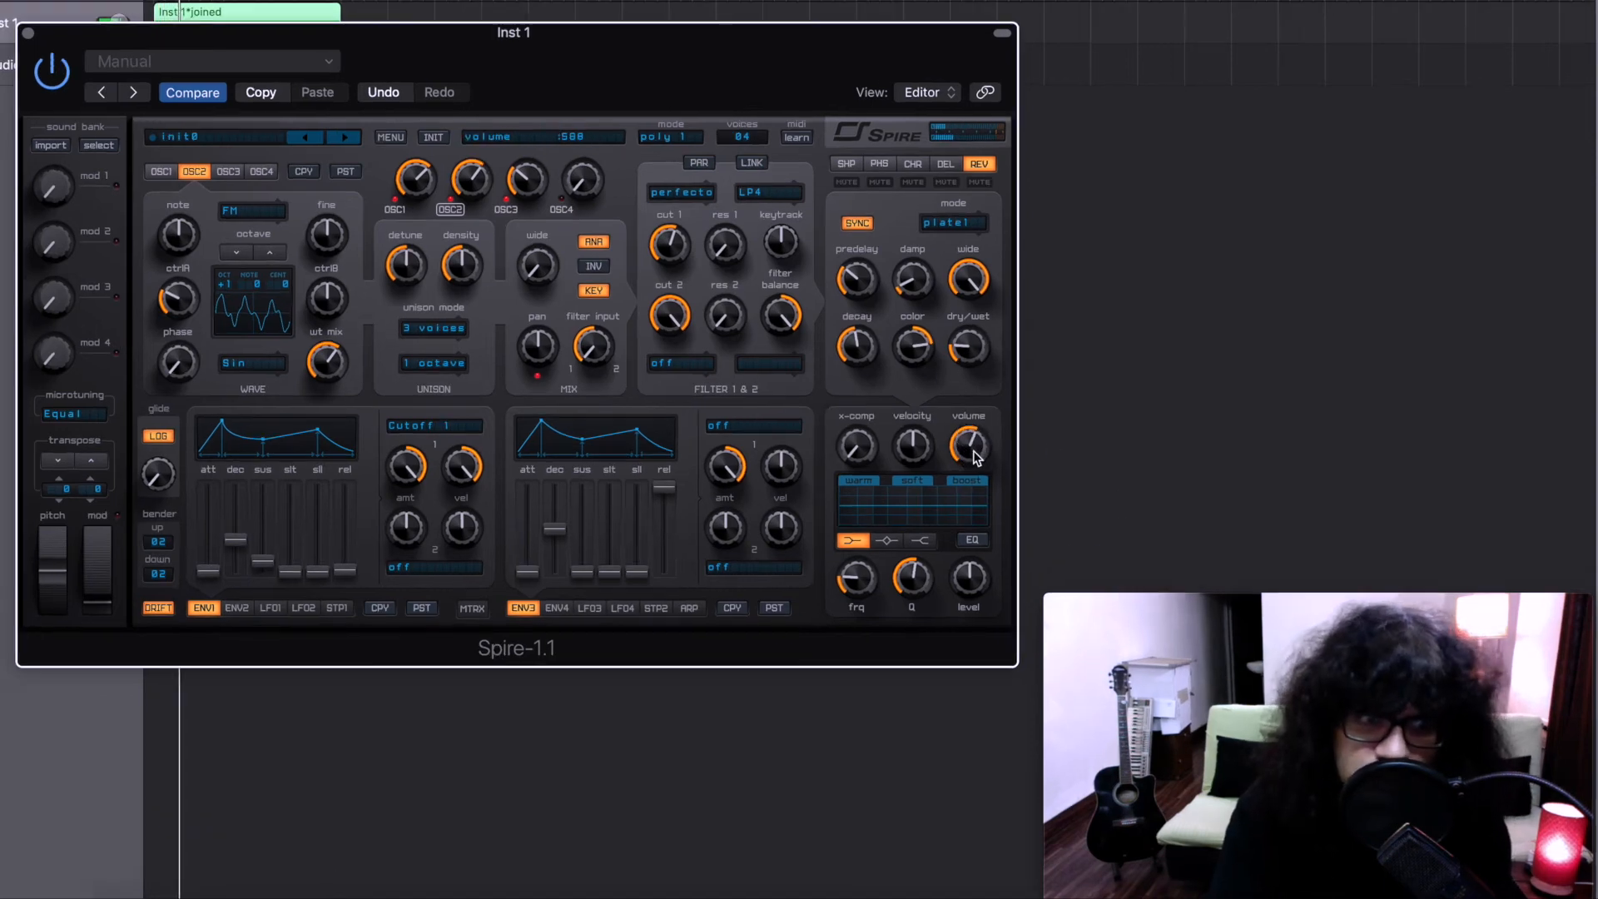
left_click_drag(1003, 457, 972, 446)
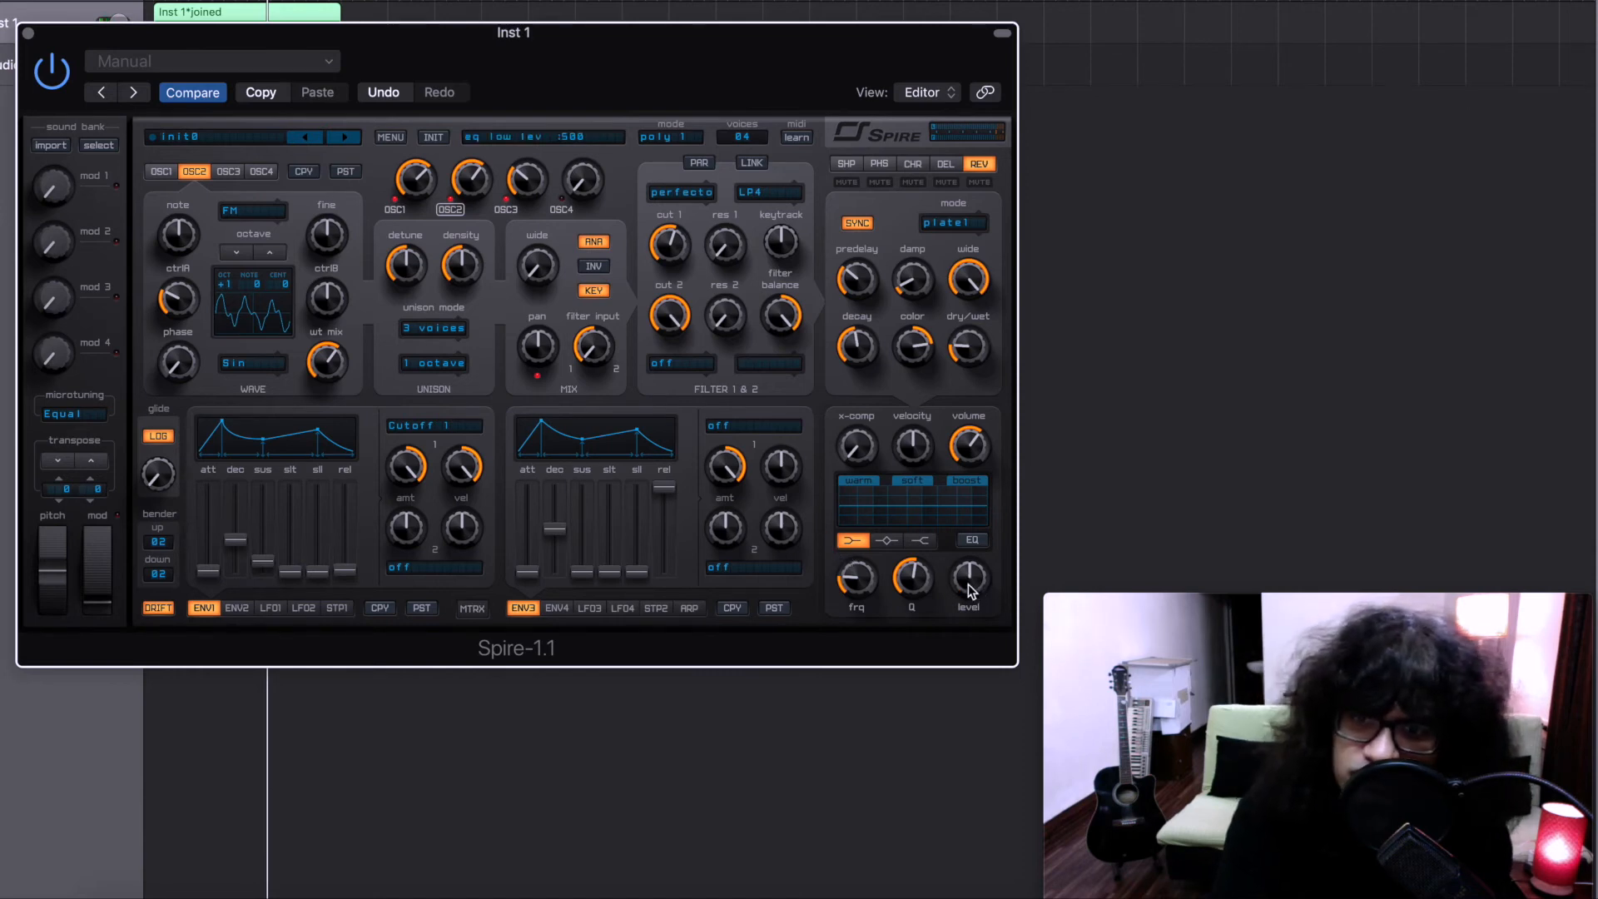
- Boost the EQ's low band level to about three quarters and set its frequency to about two thirds
left_click_drag(858, 592, 862, 500)
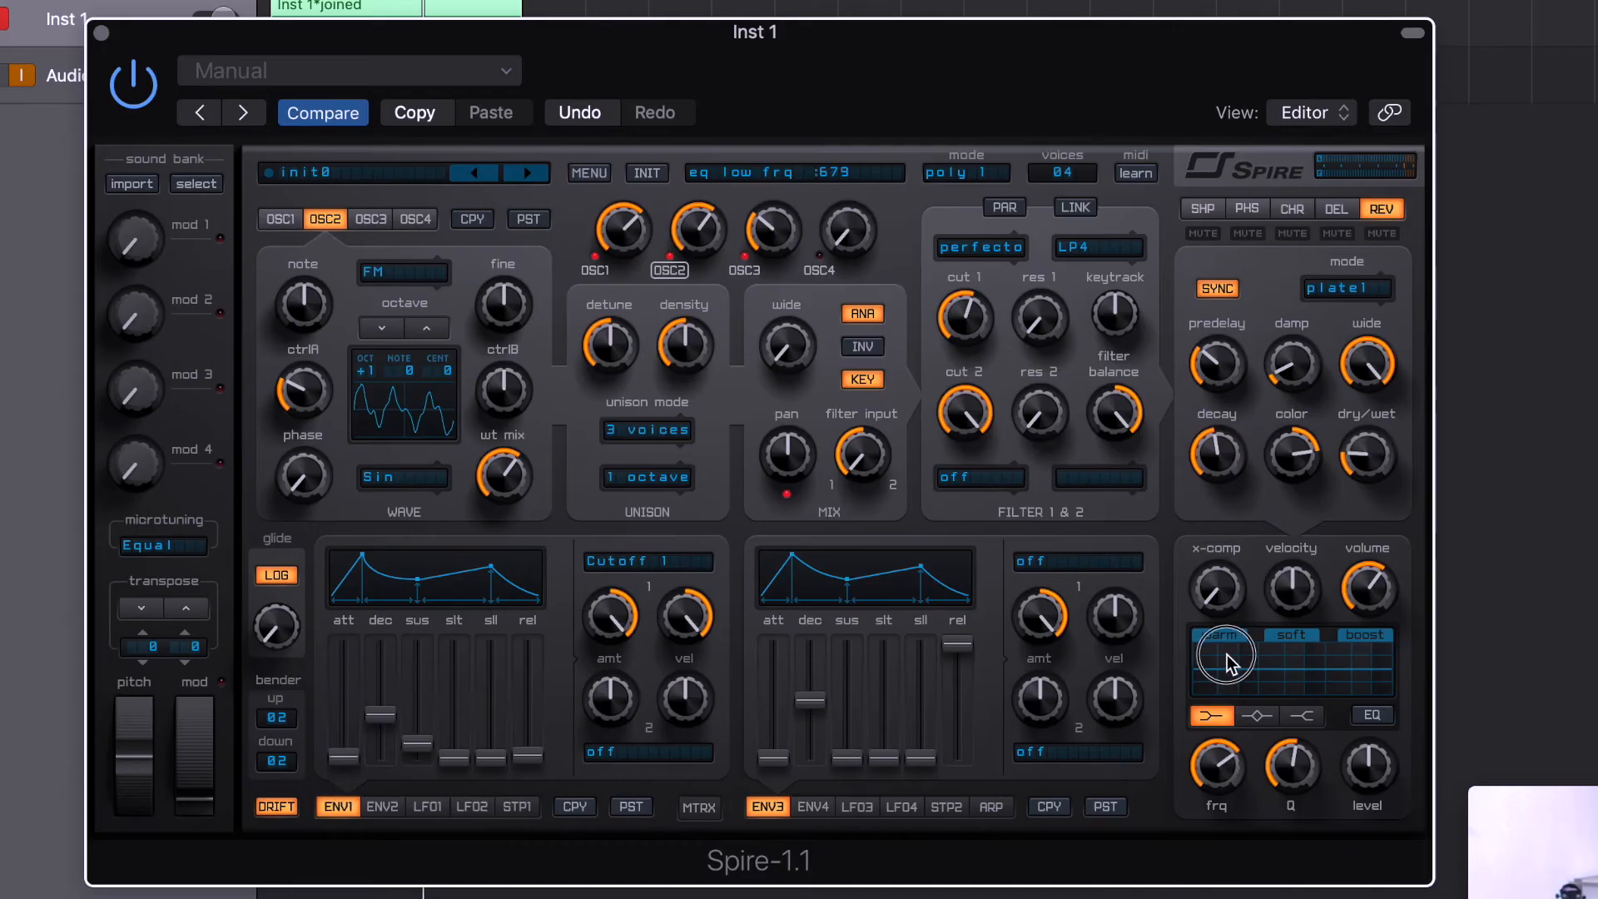
left_click_drag(1370, 758, 1375, 745)
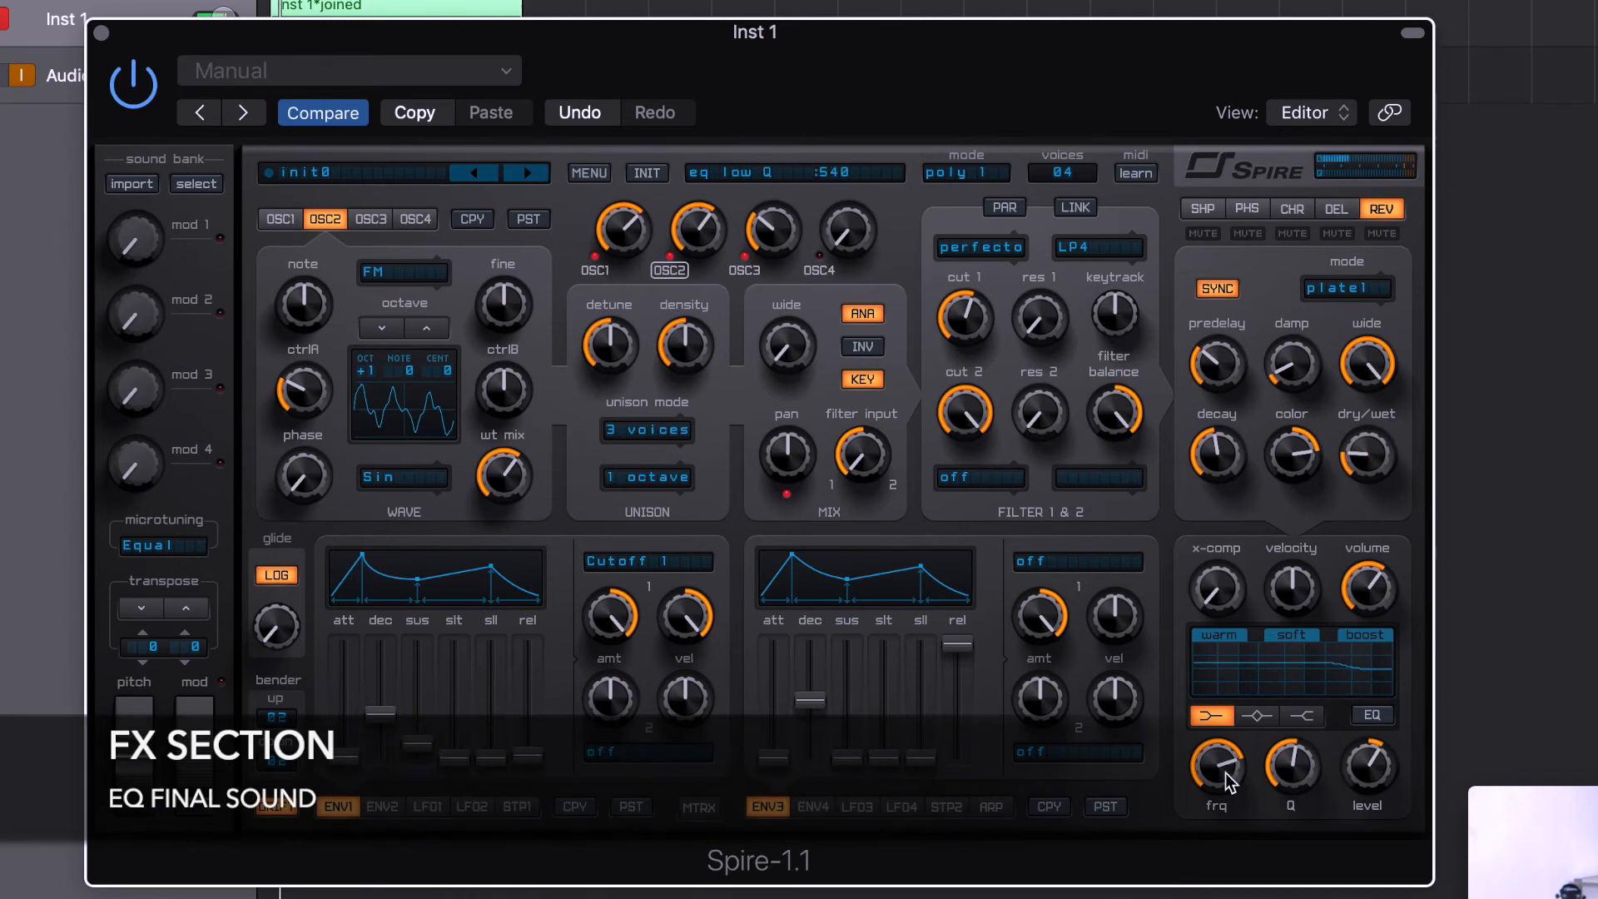
left_click_drag(1211, 791, 1210, 786)
left_click_drag(1352, 778, 1372, 741)
left_click_drag(1219, 779, 1217, 789)
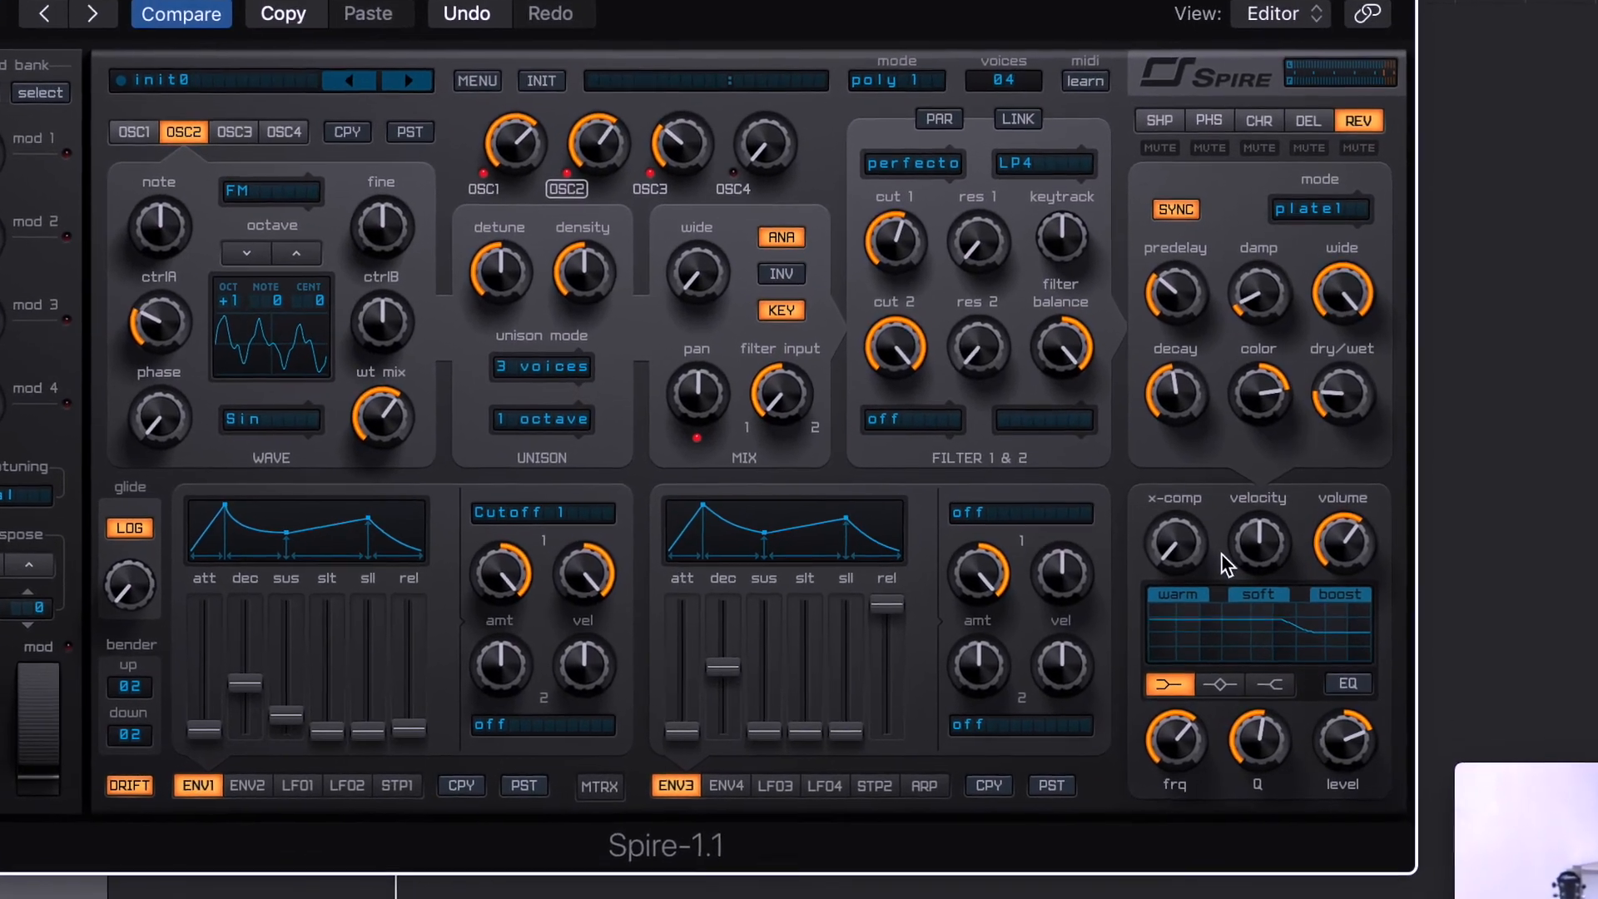
- Add compression by raising X-Comp to about one fifth, and increase the output volume slightly
left_click(1177, 540)
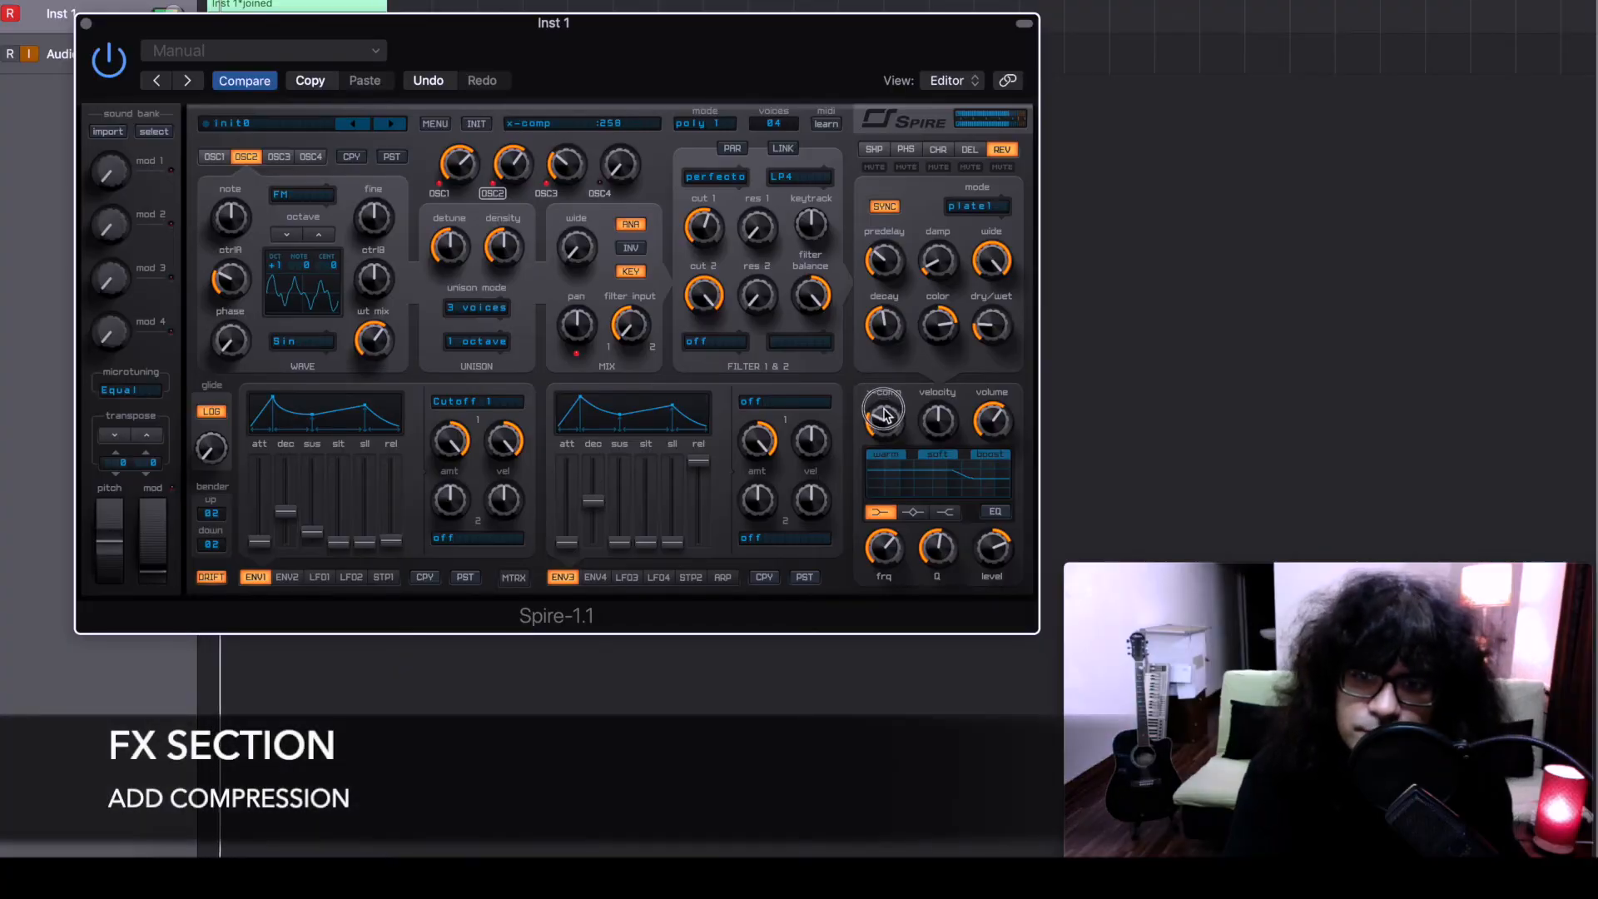
mouse_move(884, 413)
left_mouse_down()
mouse_move(907, 314)
mouse_move(884, 321)
mouse_move(865, 406)
left_mouse_up()
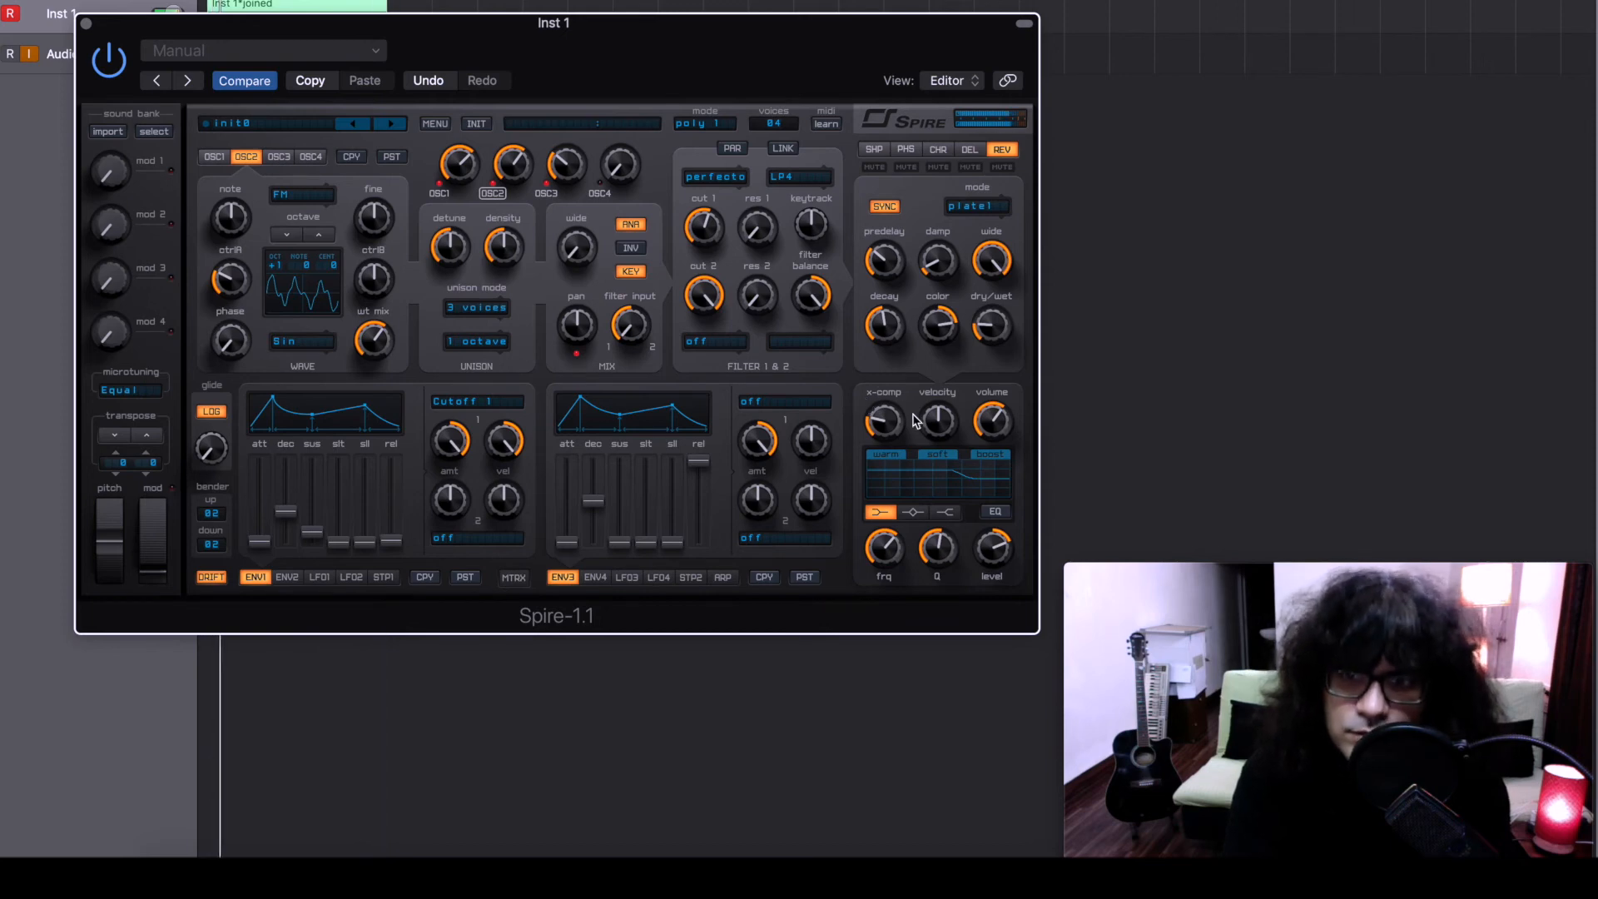
left_click_drag(995, 415, 996, 408)
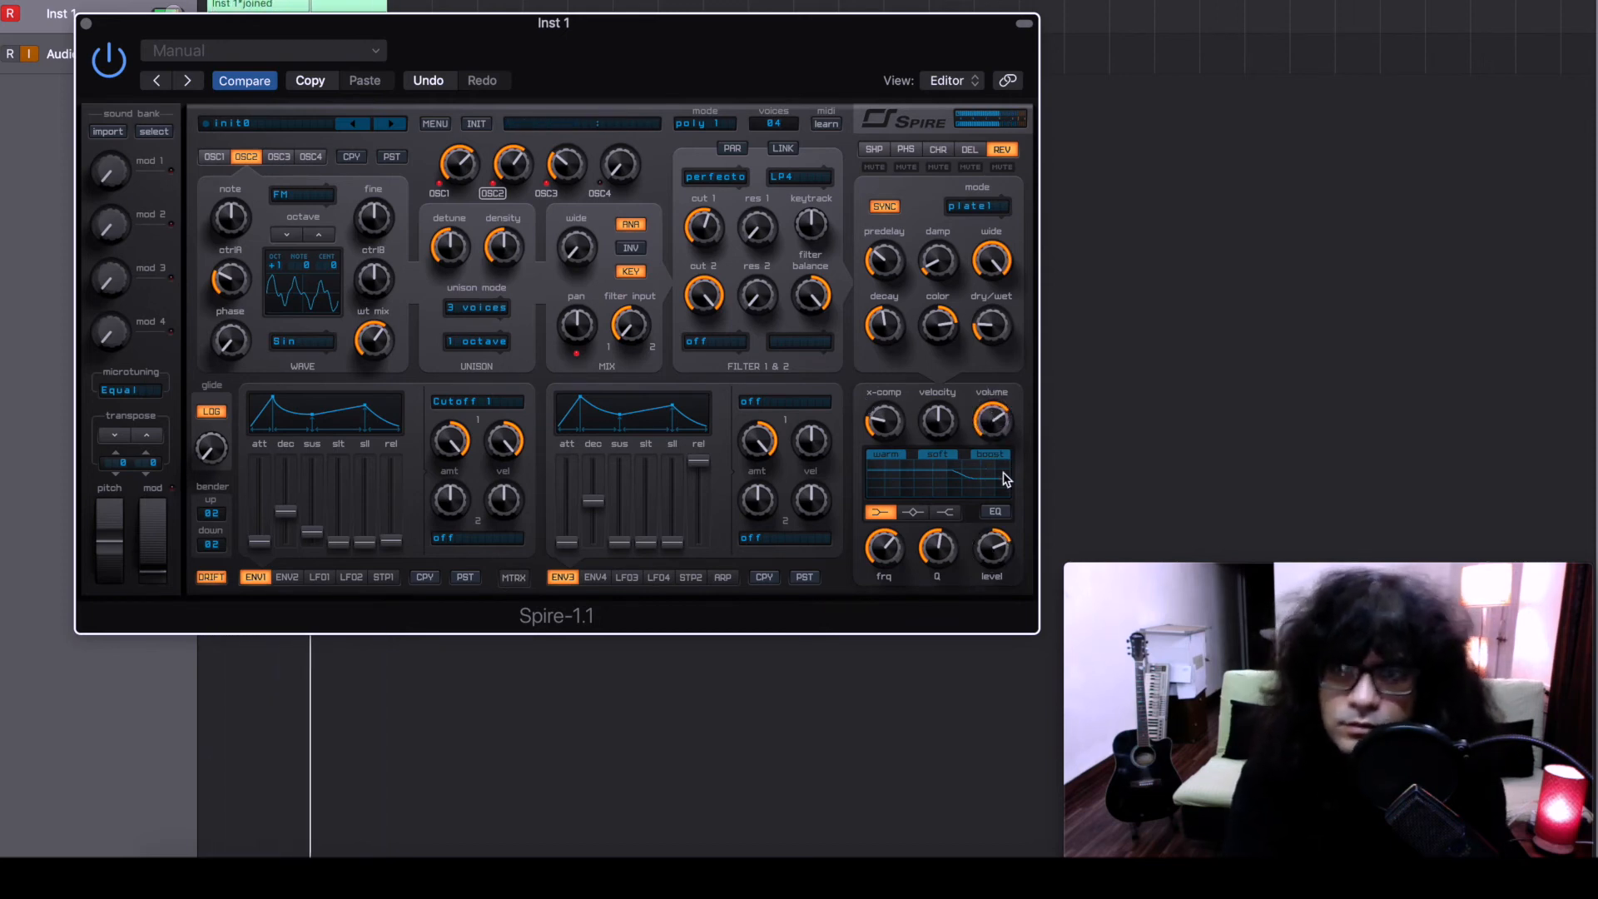
- Fine-tune the reverb's dry/wet mix and damp, lower X-Comp slightly, and lengthen envelope 1's decay a little
left_click_drag(992, 337, 998, 352)
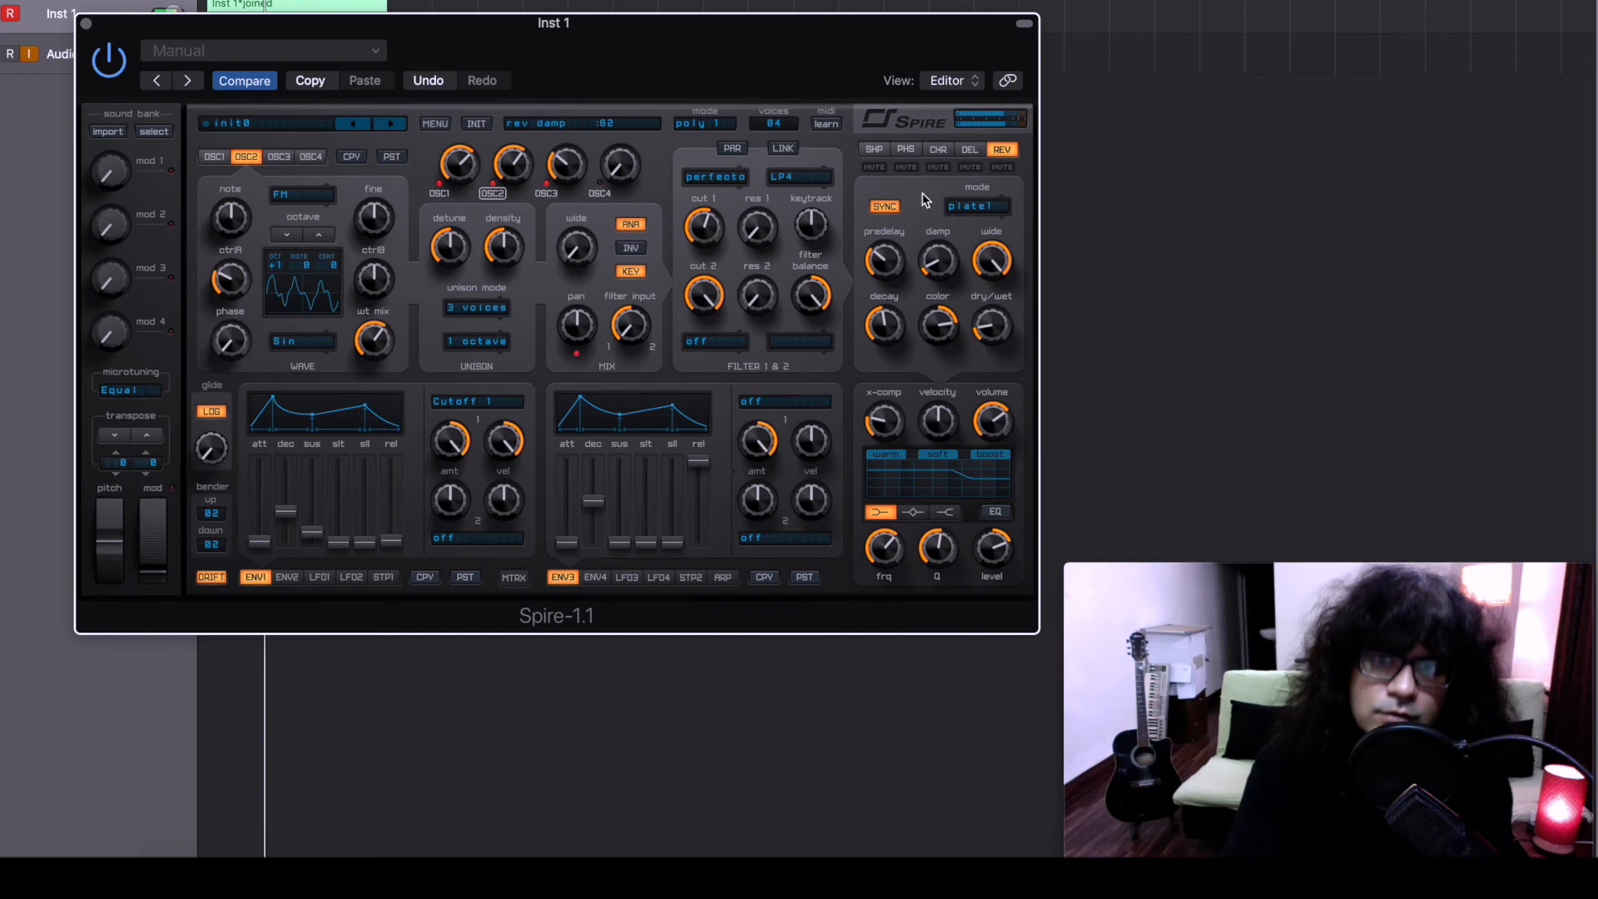
left_click_drag(888, 426, 888, 435)
left_click_drag(281, 519, 285, 517)
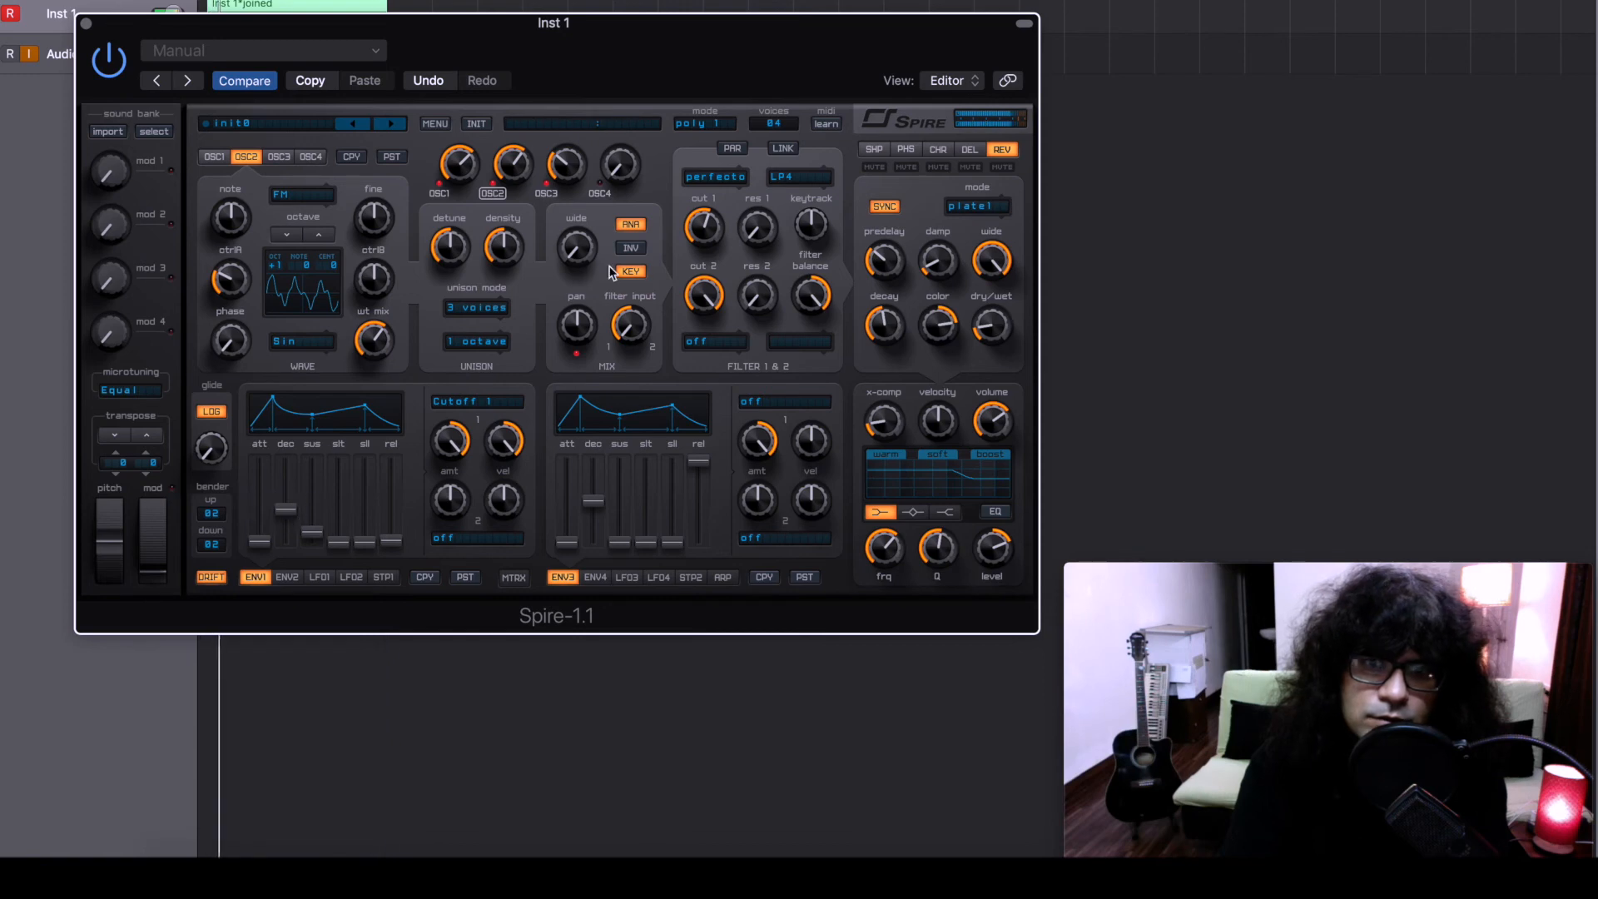
- Lower filter 1's cutoff to about 540 and reduce the output volume to slightly above half
left_click_drag(713, 225, 705, 235)
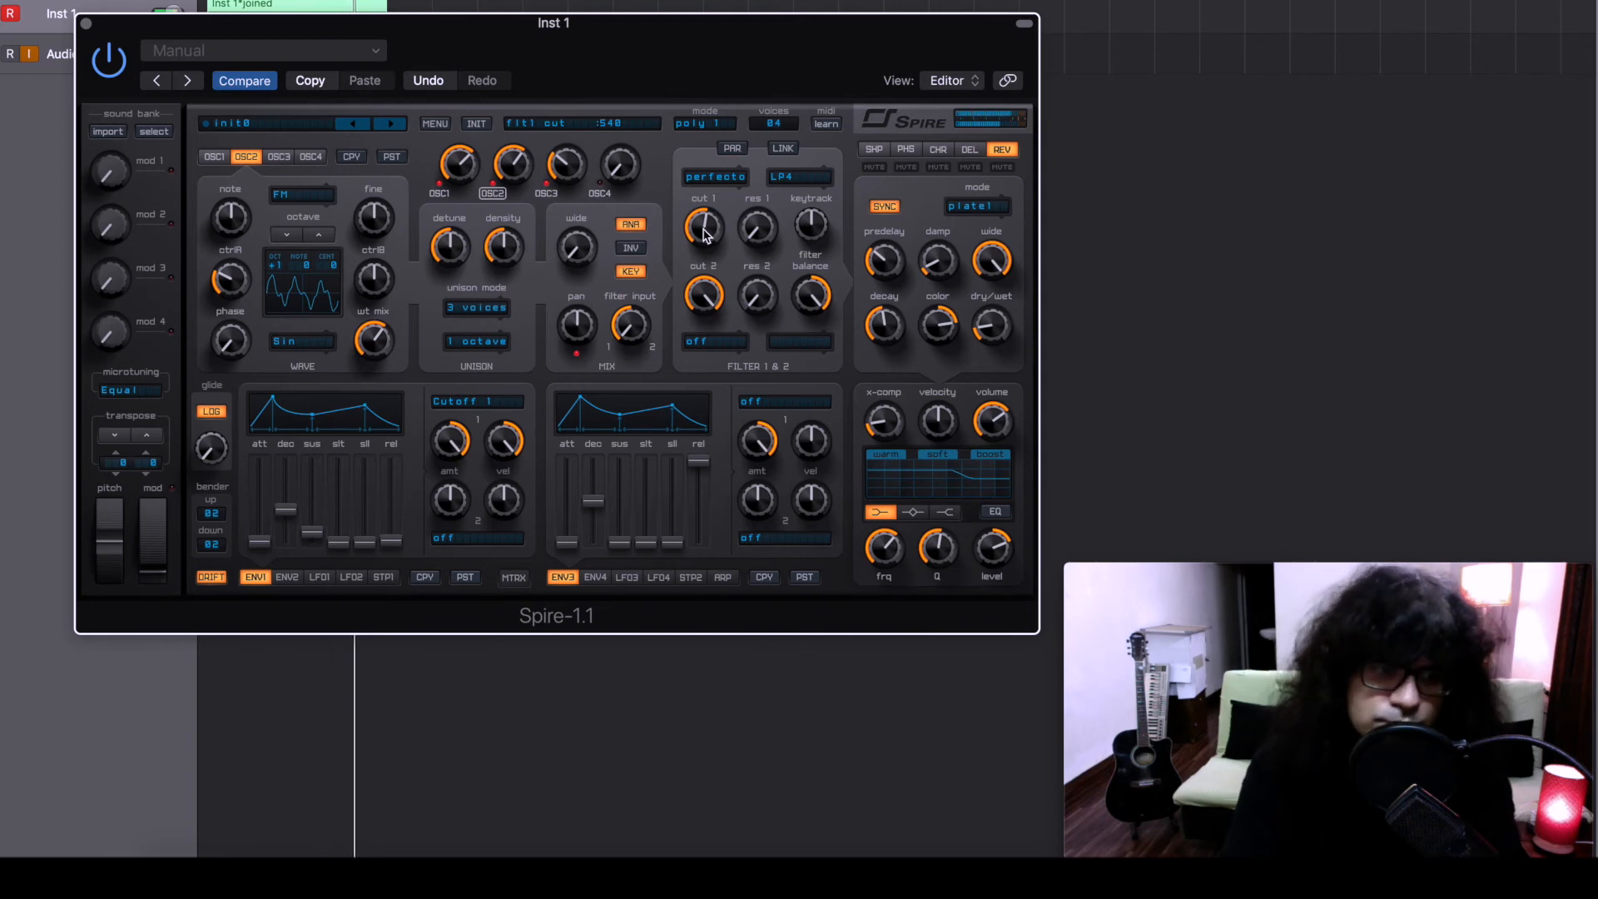
left_click_drag(1003, 439, 995, 446)
left_click(37, 745)
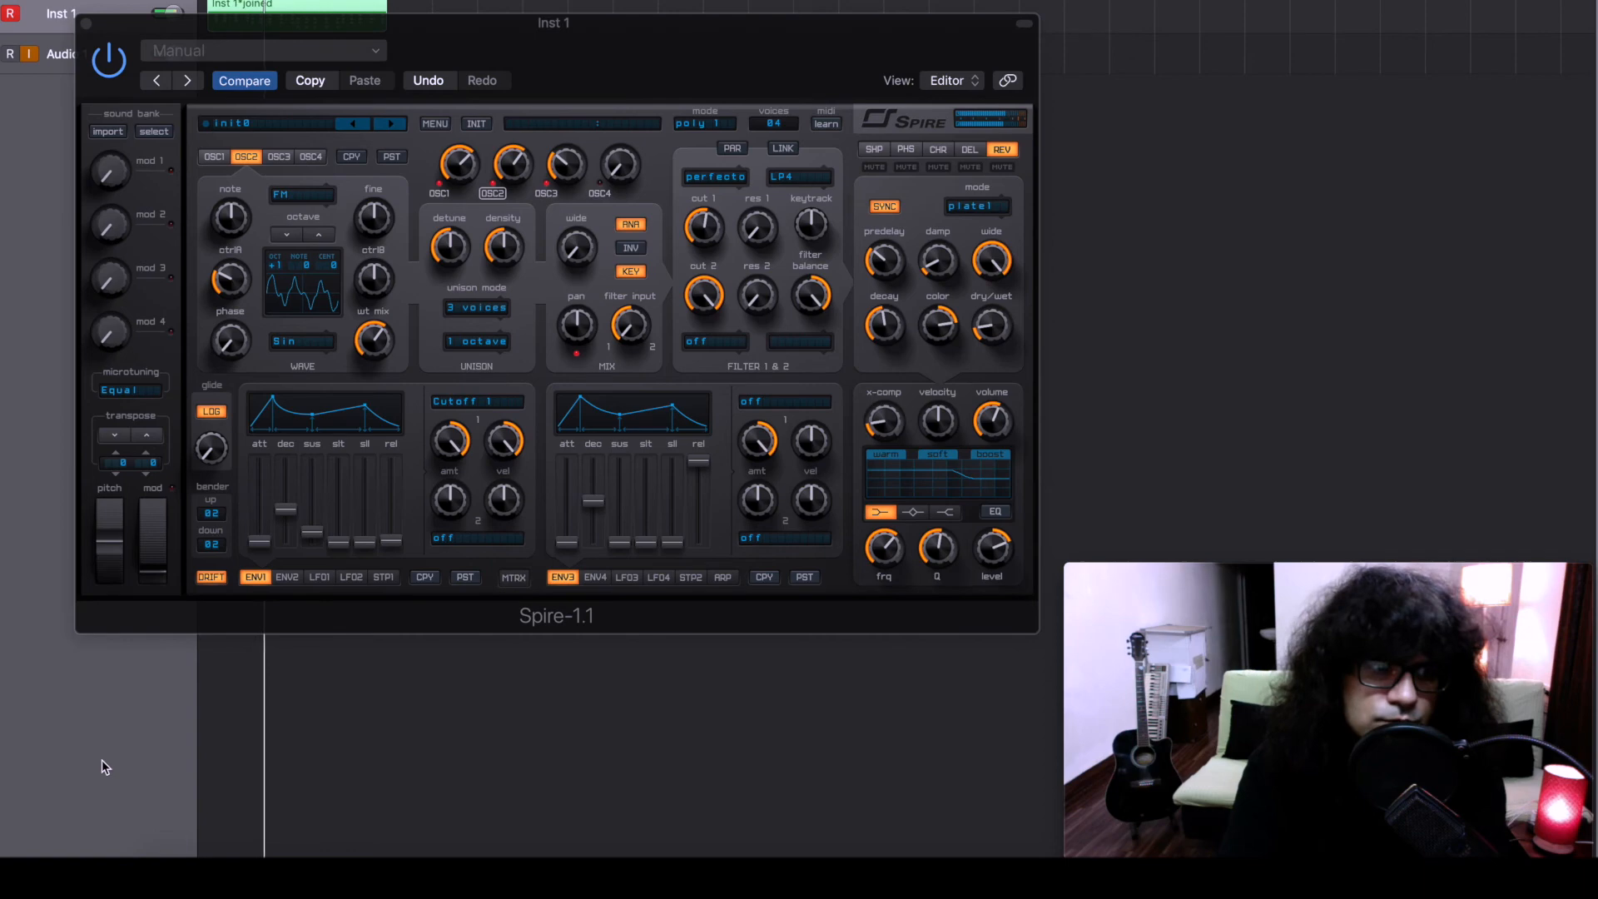